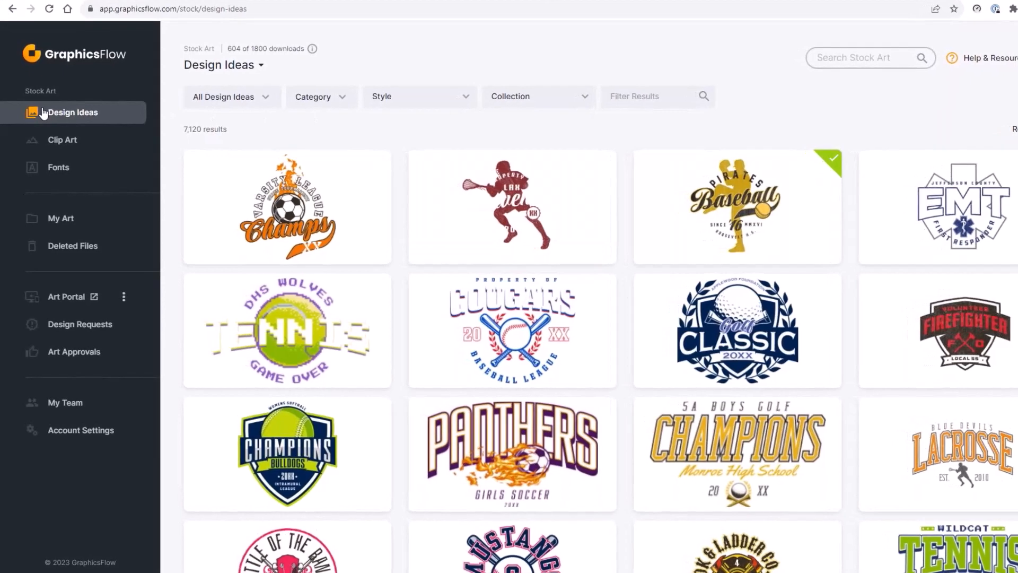
# - View the DHS Wolves tennis and Pirates Baseball design ideas, returning to the design list after each
pyautogui.click(299, 332)
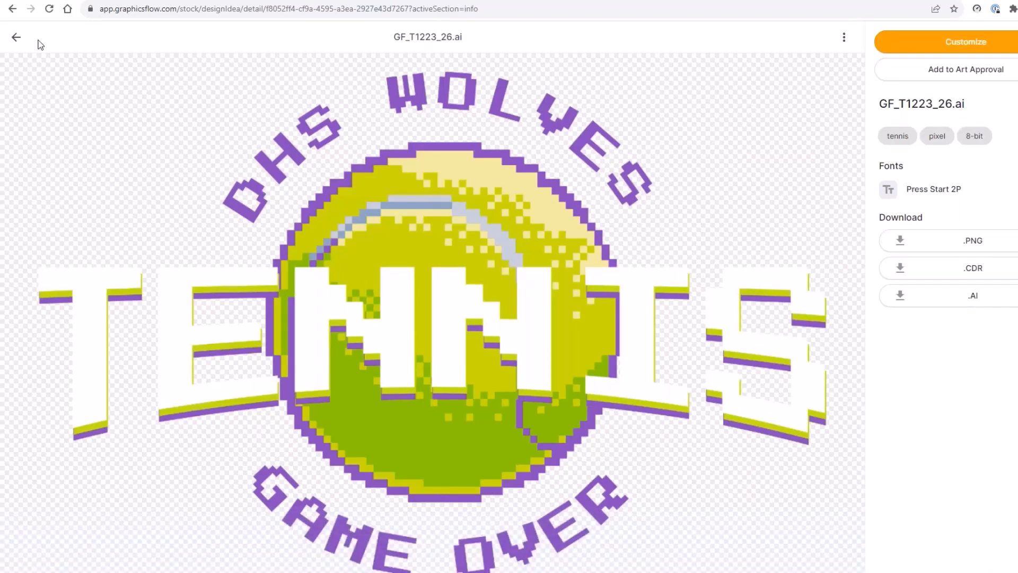
pyautogui.click(17, 39)
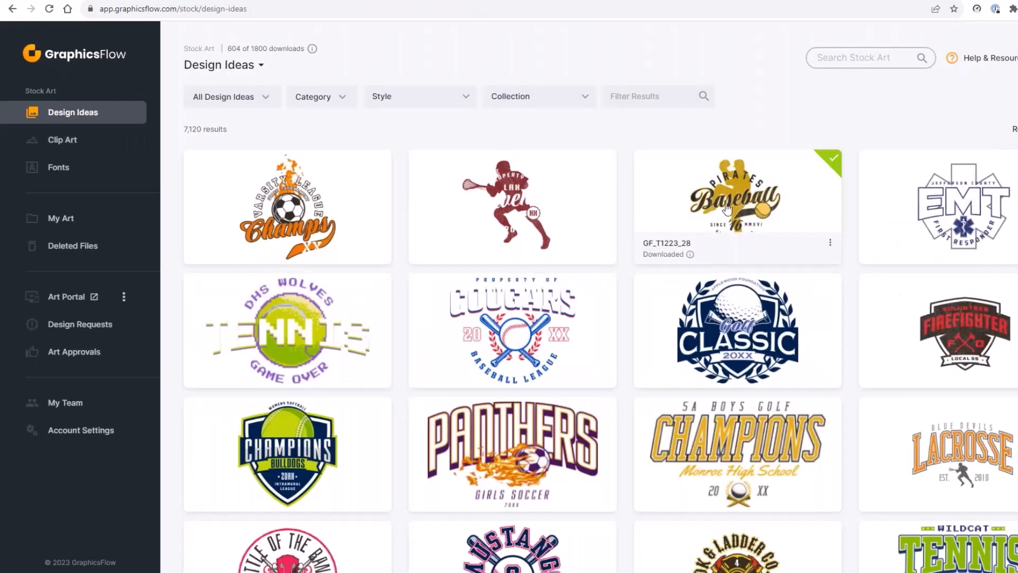
pyautogui.click(726, 209)
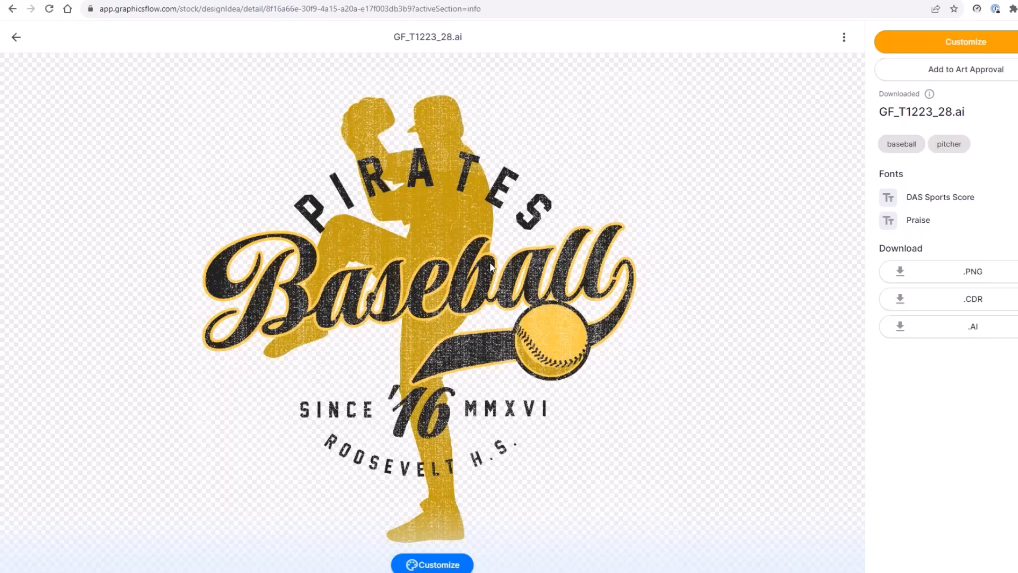
pyautogui.click(16, 37)
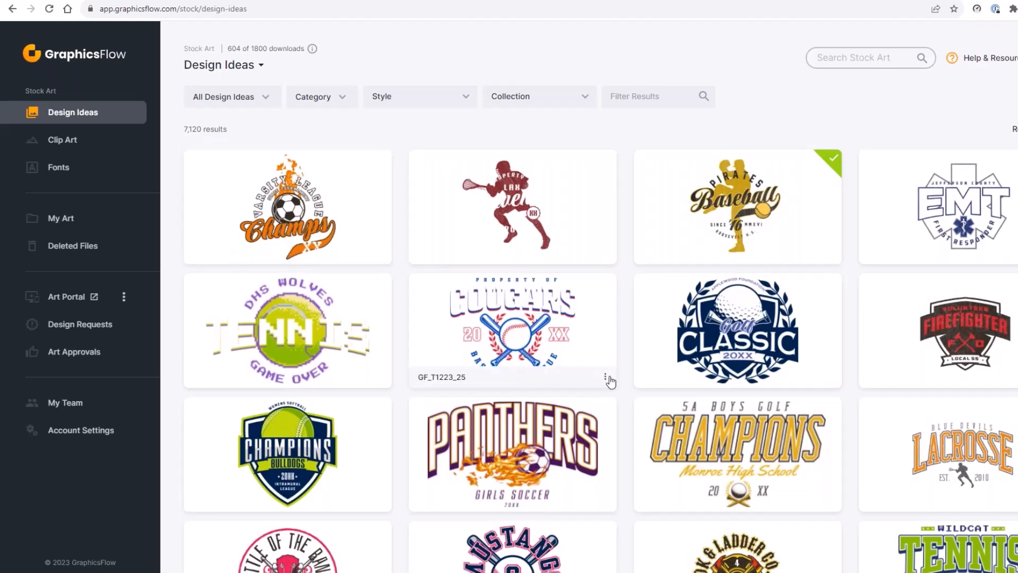
# - Find the Westons saw-blade carpentry design among the design ideas and open it for customizing in full screen
pyautogui.scroll(-2, 609, 381)
pyautogui.scroll(-4, 611, 381)
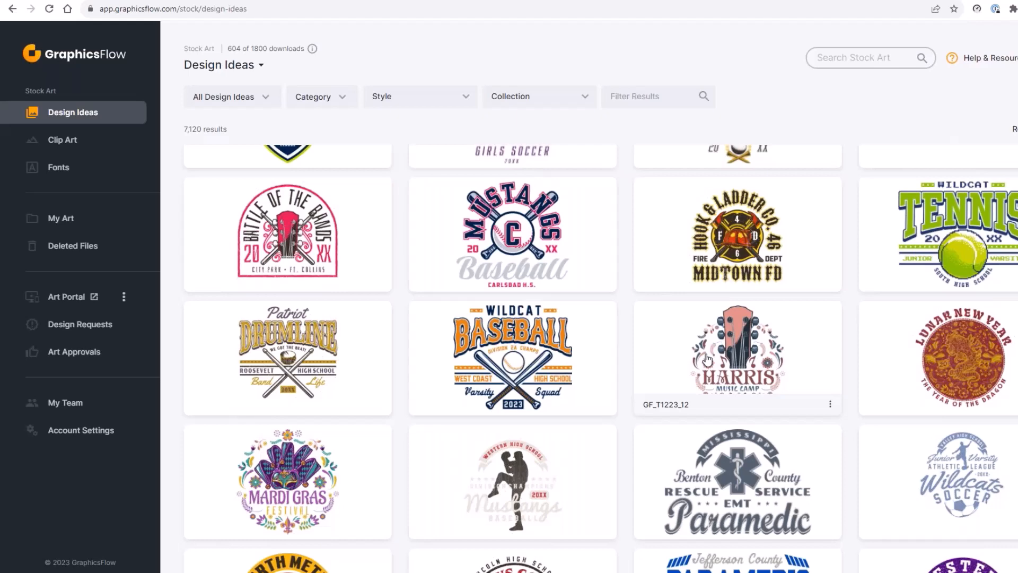
pyautogui.scroll(-6, 759, 419)
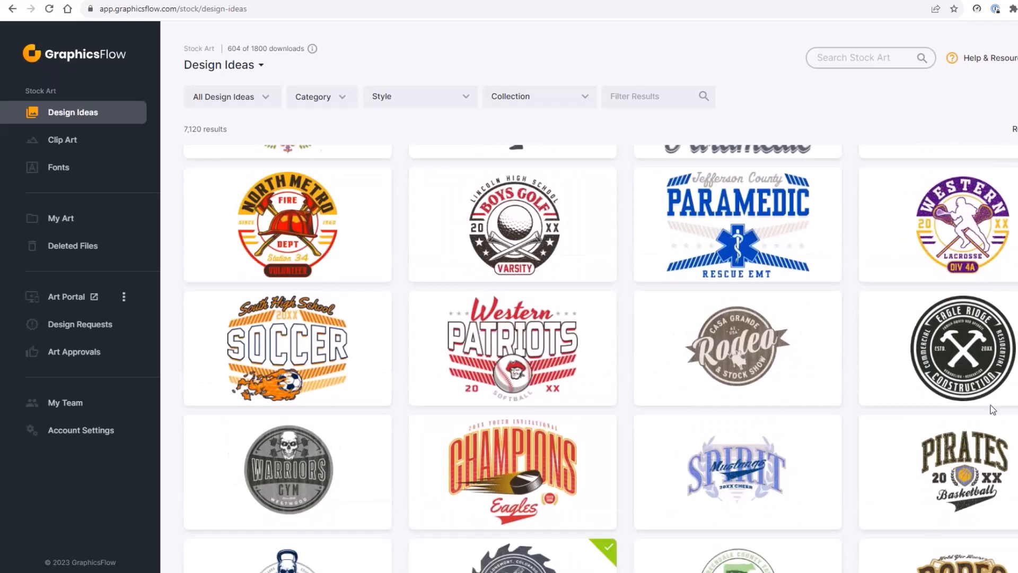
pyautogui.scroll(-4, 820, 407)
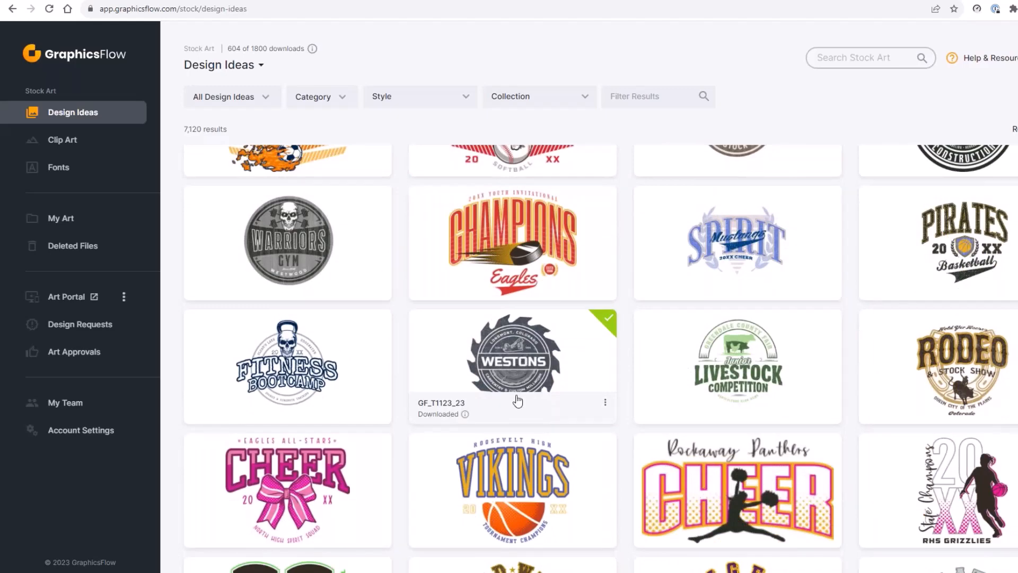
pyautogui.click(521, 370)
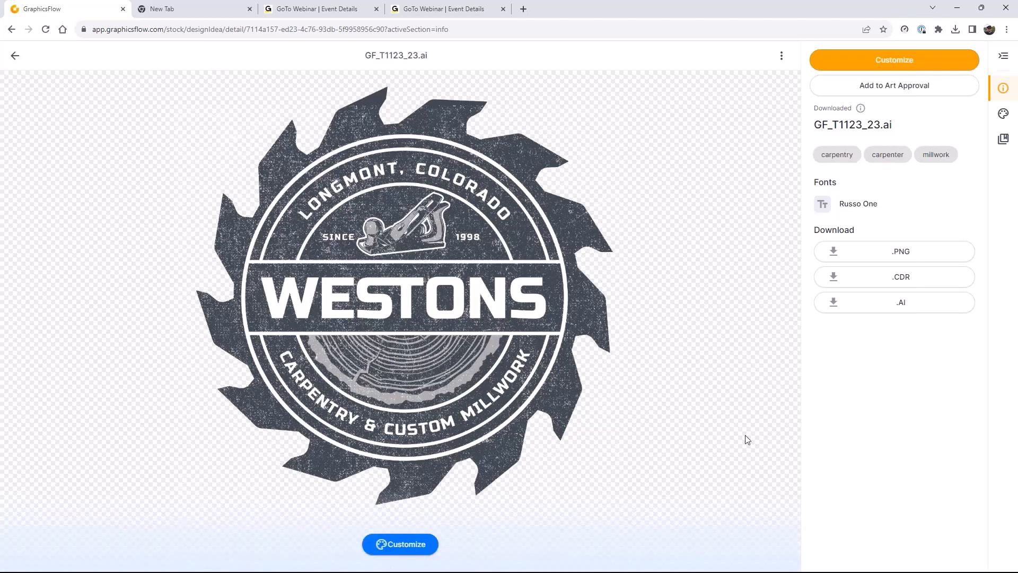
pyautogui.click(899, 61)
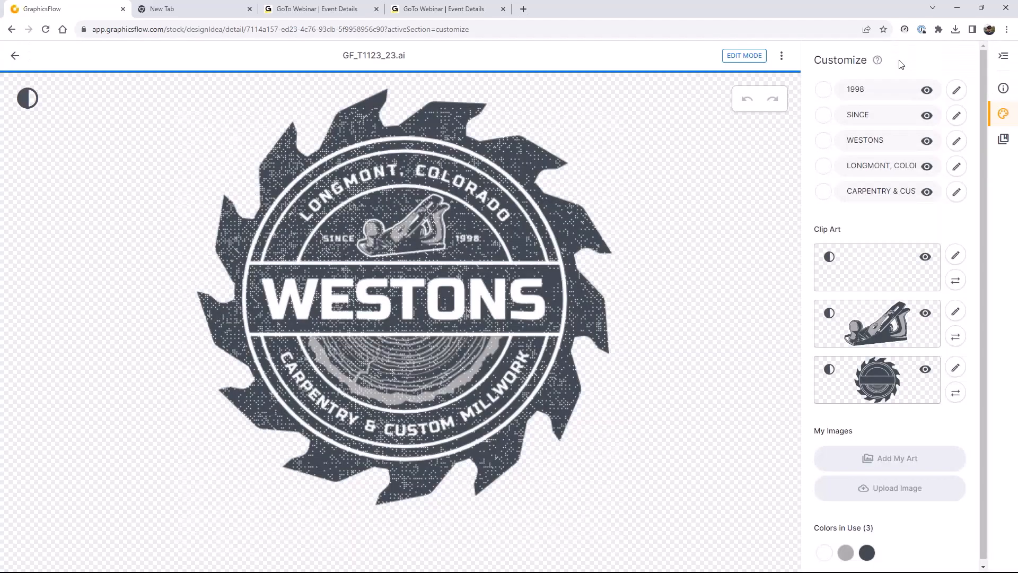
pyautogui.press('F11')
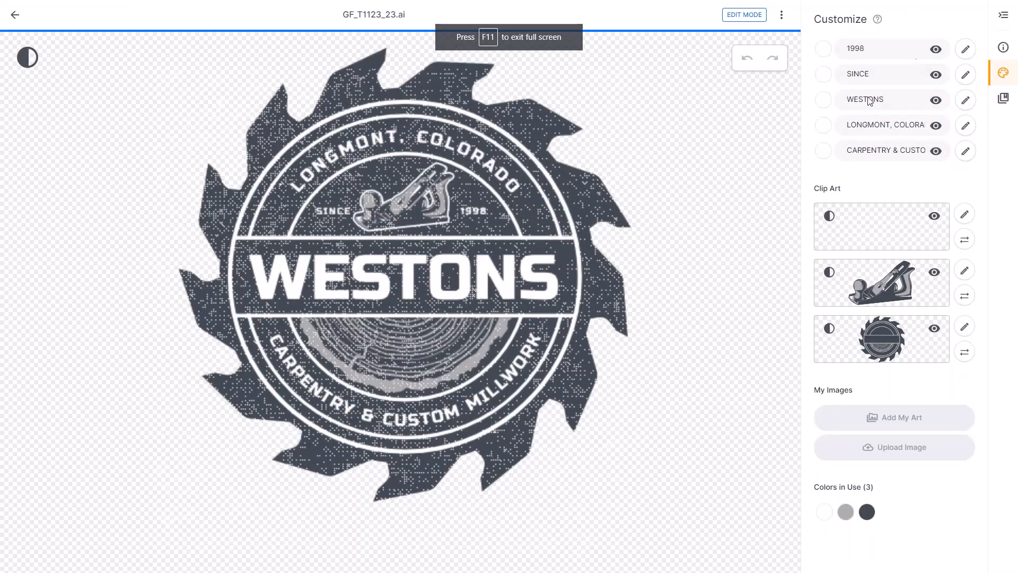
# - Preview the whole Westons design and its texture overlay clip art against a dark background, restoring the light background each time
pyautogui.click(28, 58)
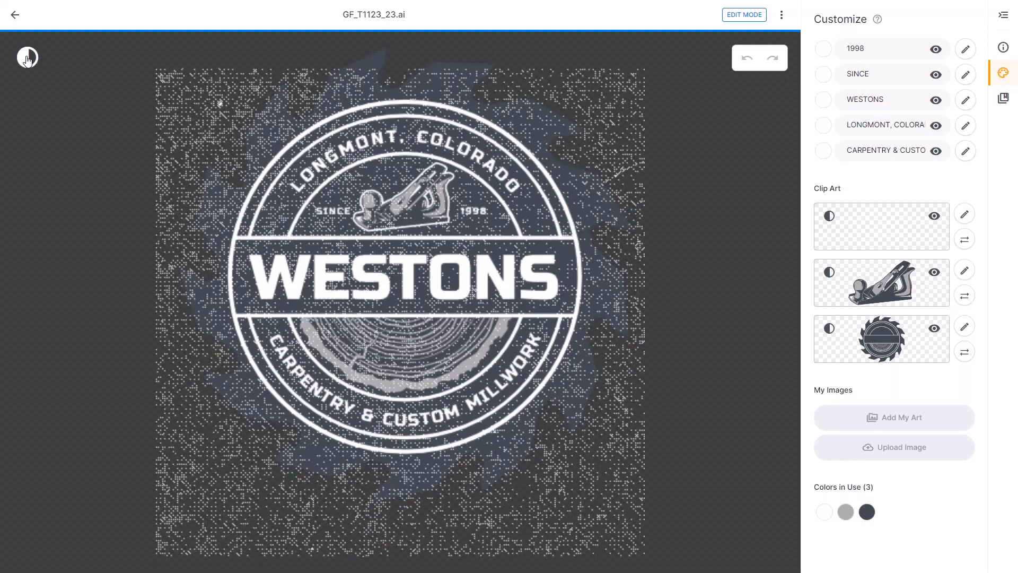
pyautogui.click(28, 58)
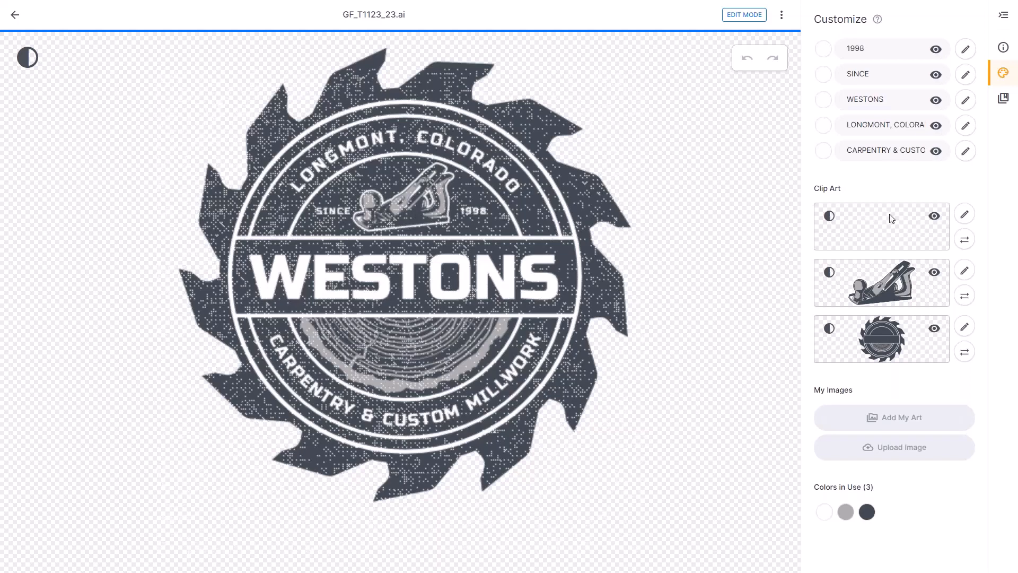
pyautogui.click(830, 218)
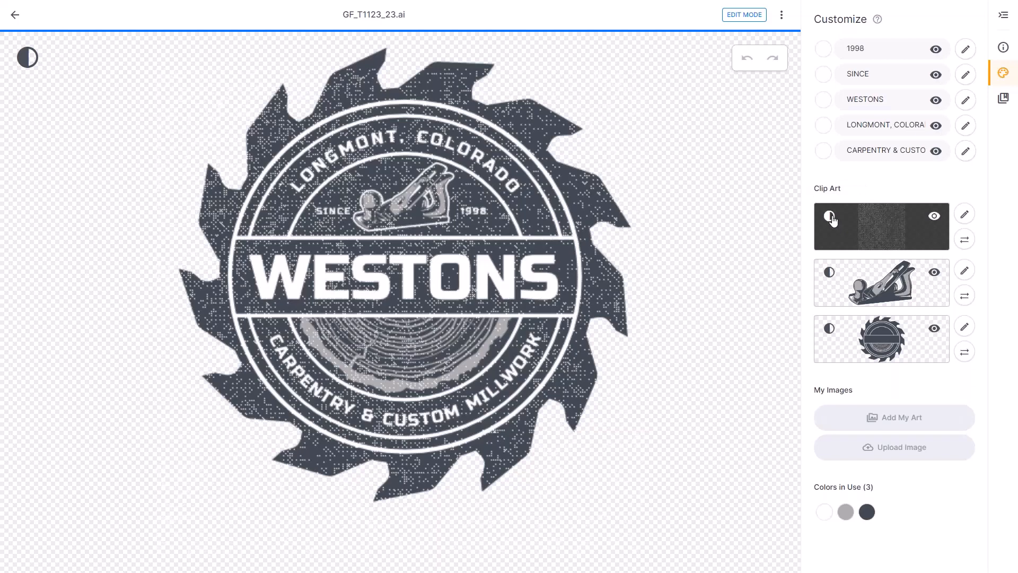
pyautogui.click(830, 217)
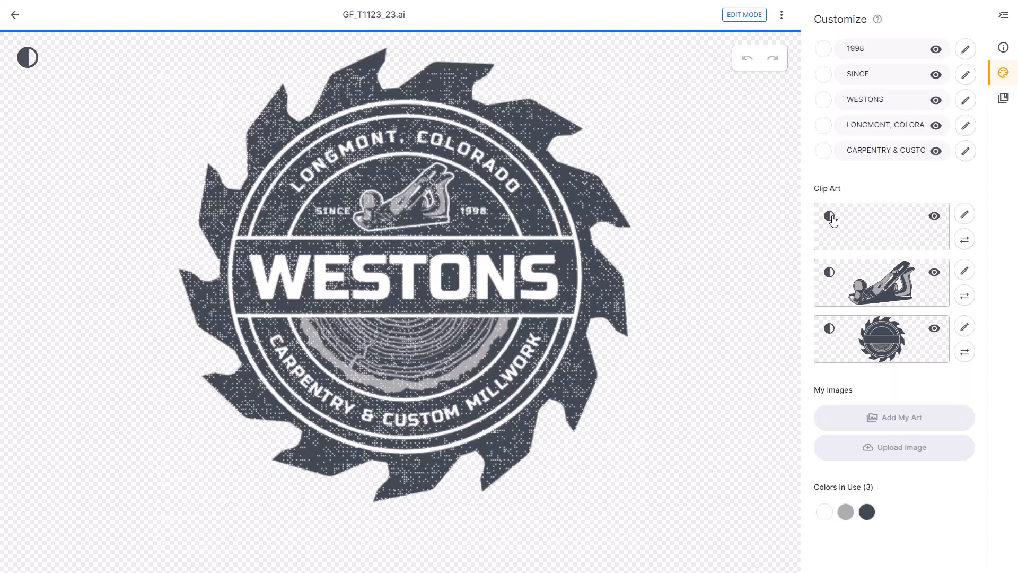
# - Hide the texture overlay clip art, show it again, and reopen the design for customizing without saving
pyautogui.click(935, 216)
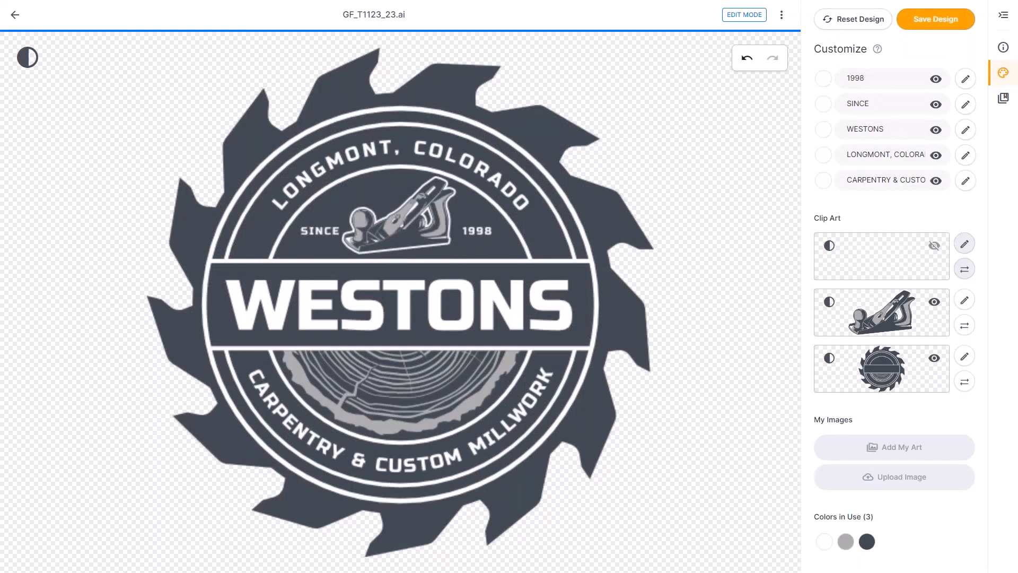
pyautogui.click(934, 246)
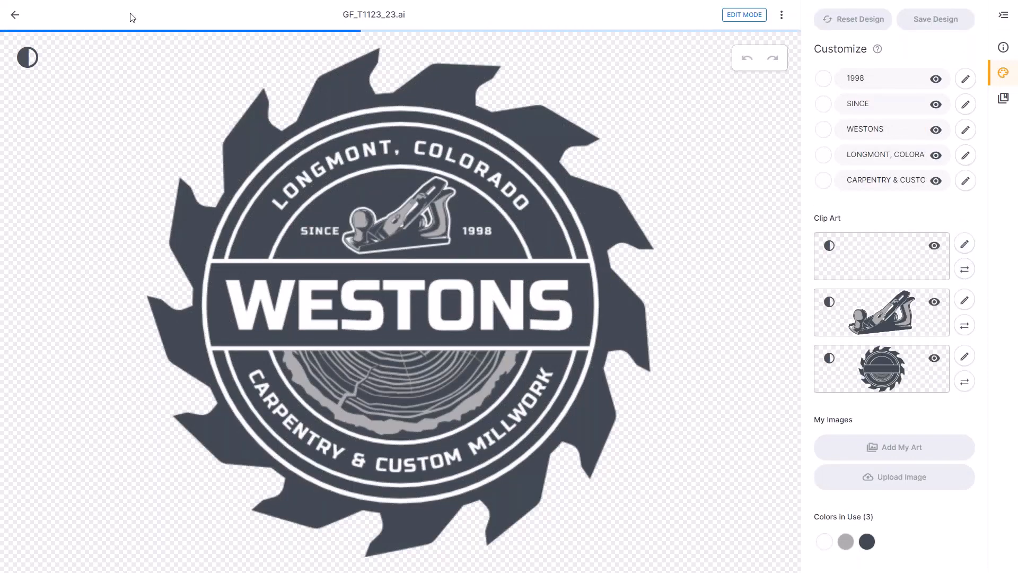
pyautogui.click(22, 17)
pyautogui.click(629, 345)
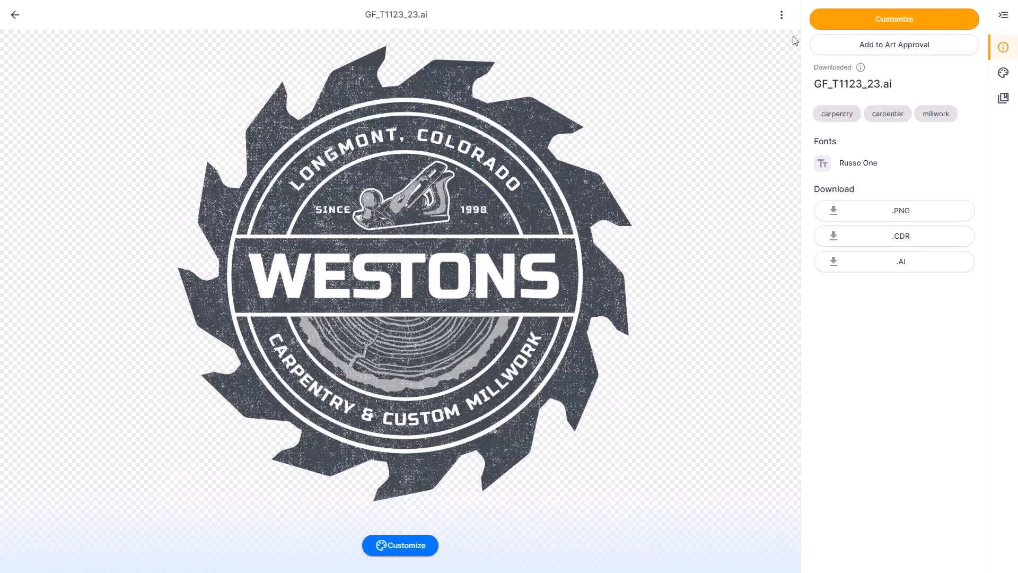
pyautogui.click(847, 21)
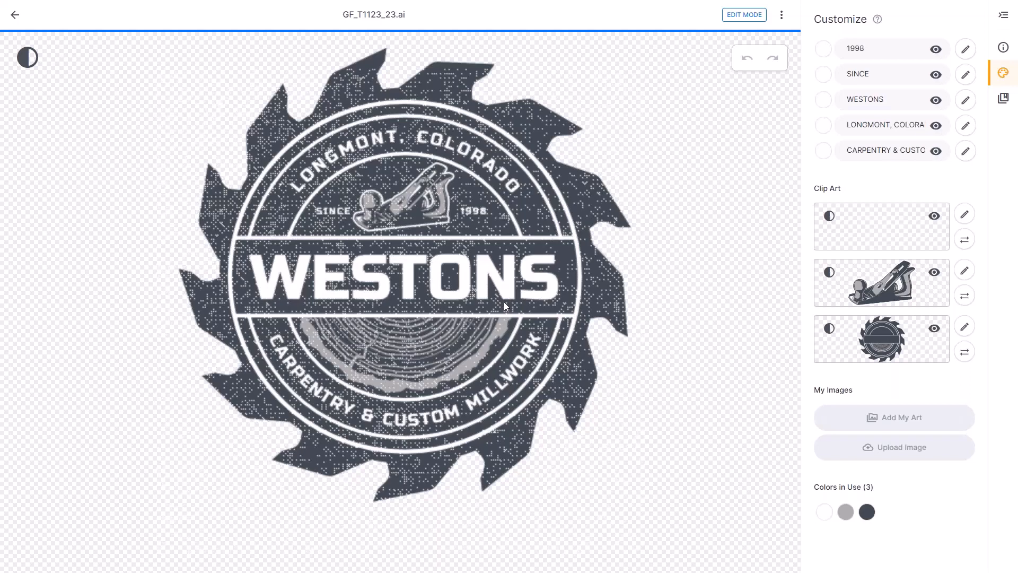
# - Recolor the design's white and gray to the same cream from the default color palette
pyautogui.click(825, 512)
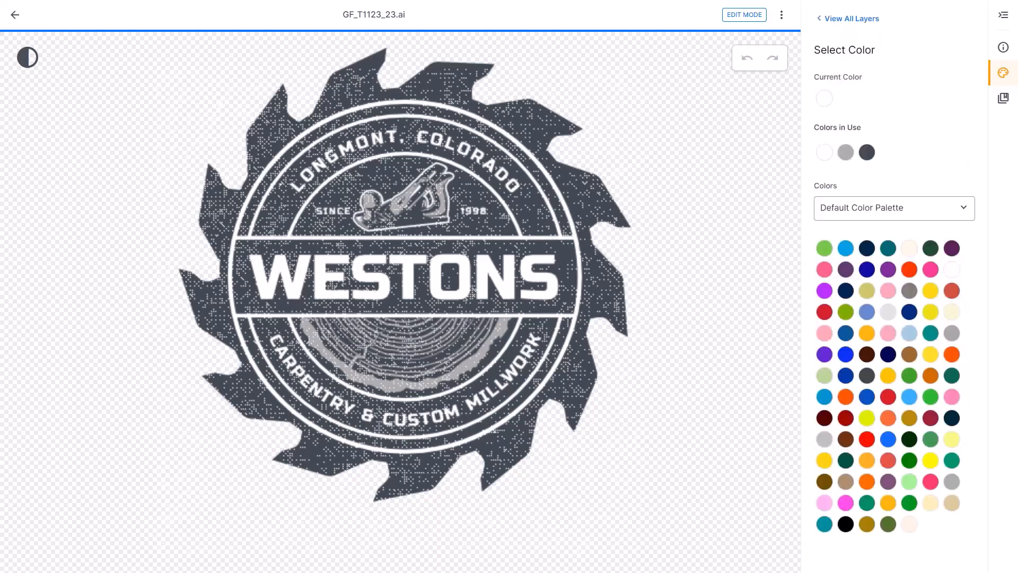
pyautogui.click(909, 248)
pyautogui.click(935, 554)
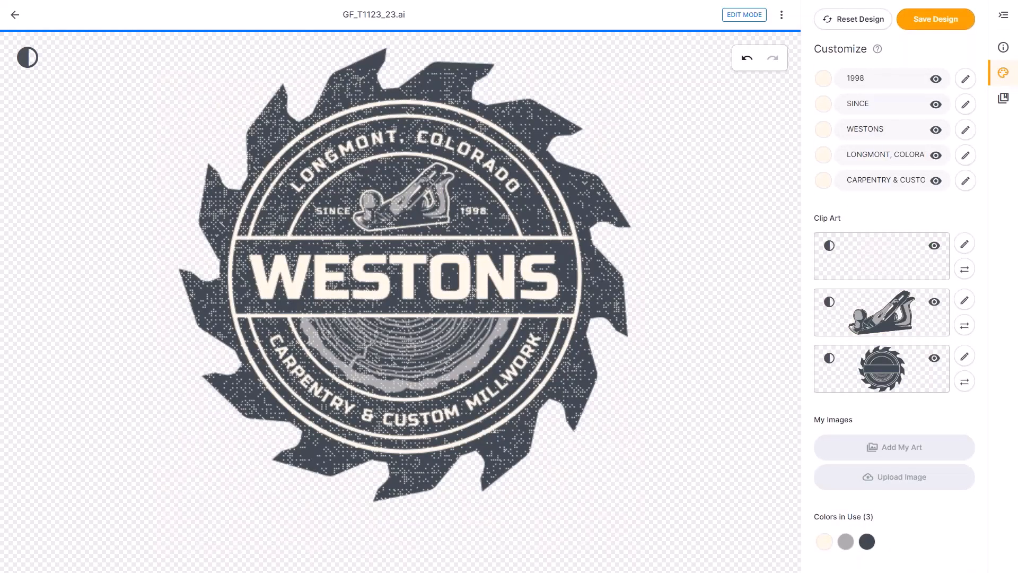
pyautogui.click(845, 542)
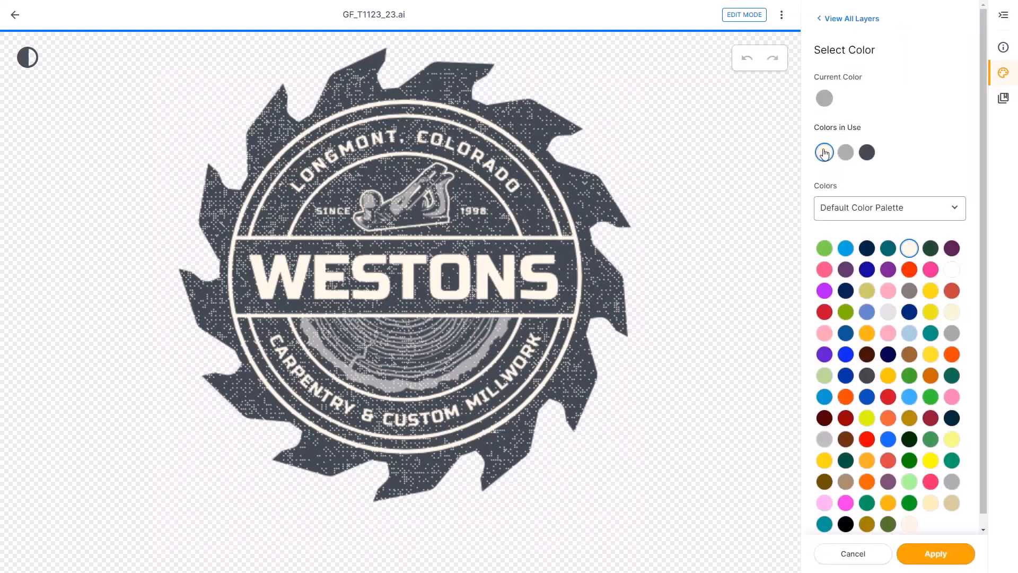
pyautogui.click(932, 553)
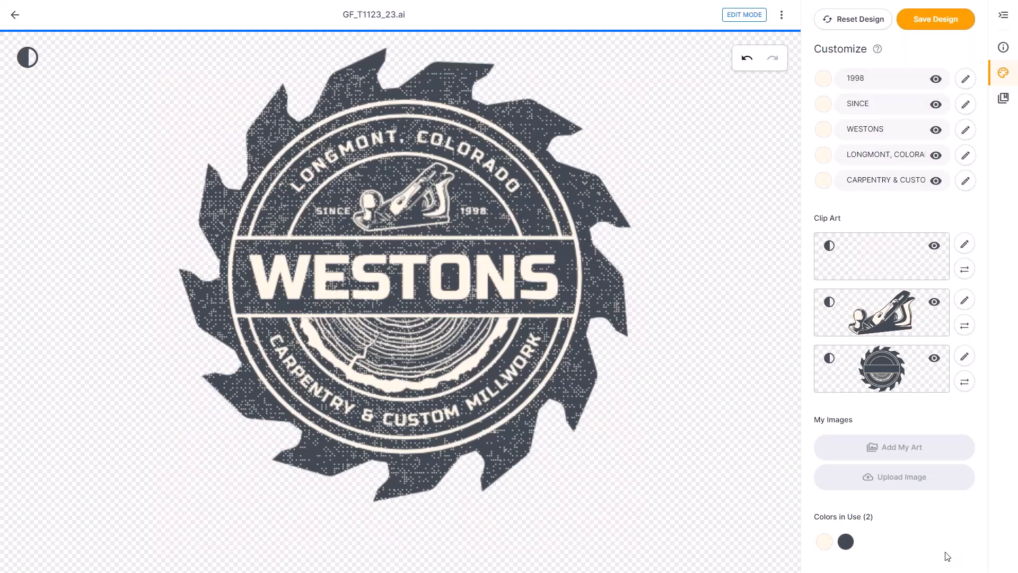
# - Check the design on a dark background and remove the colorize effect from the texture overlay clip art
pyautogui.click(25, 56)
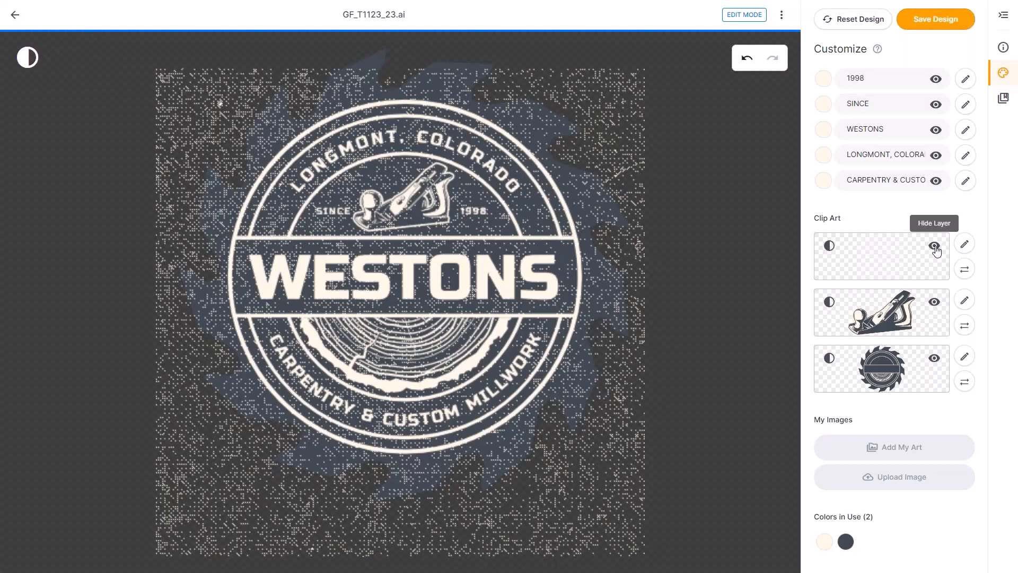
pyautogui.click(967, 248)
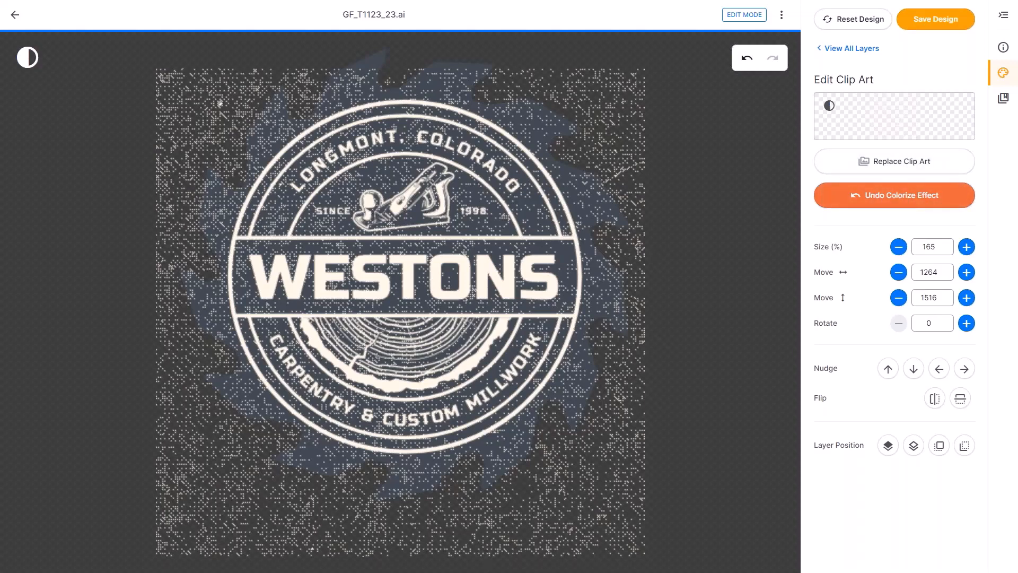
pyautogui.click(894, 195)
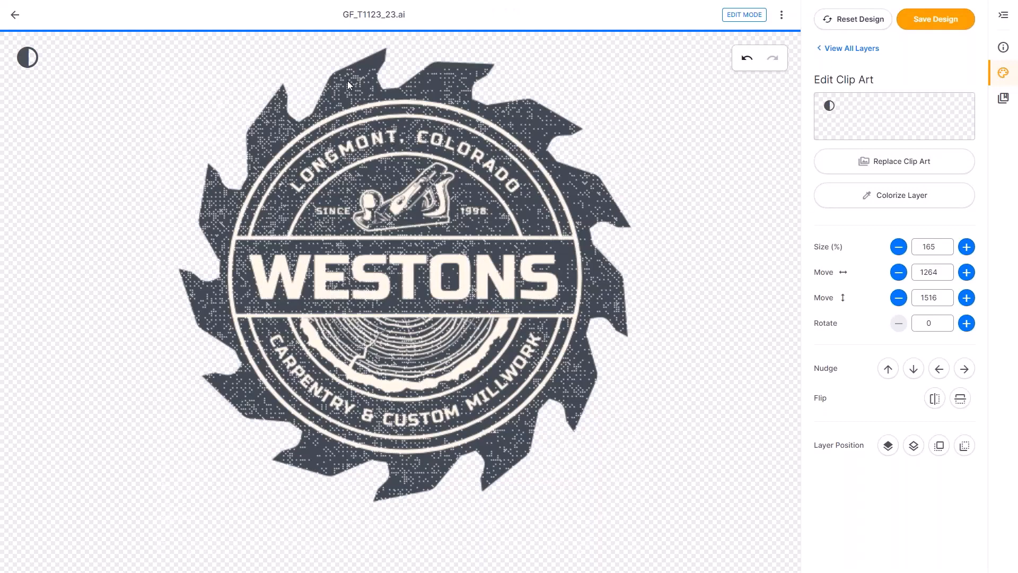
# - Set the texture overlay clip art's horizontal position to 1280
pyautogui.click(29, 58)
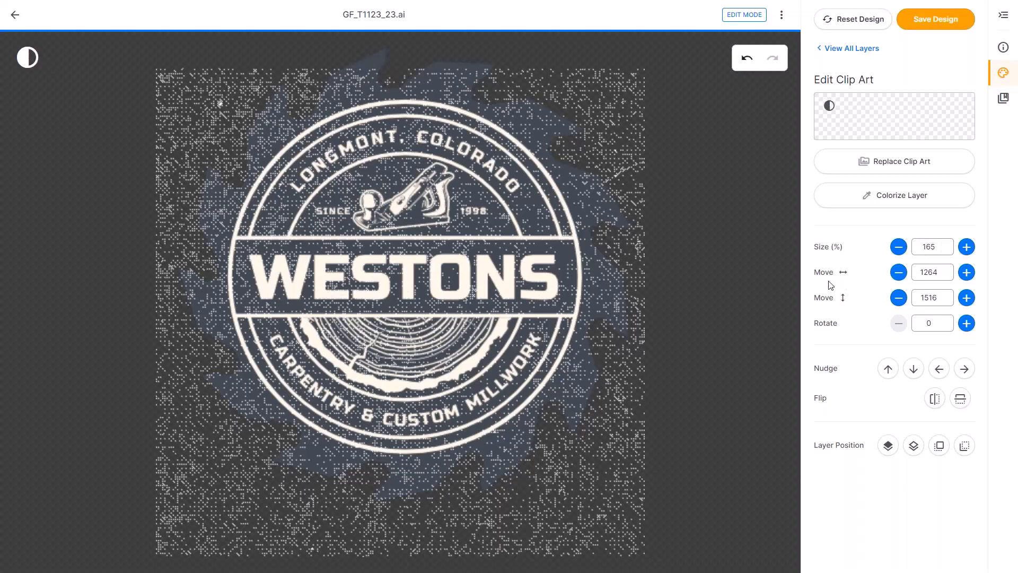
pyautogui.doubleClick(929, 272)
pyautogui.write('1280')
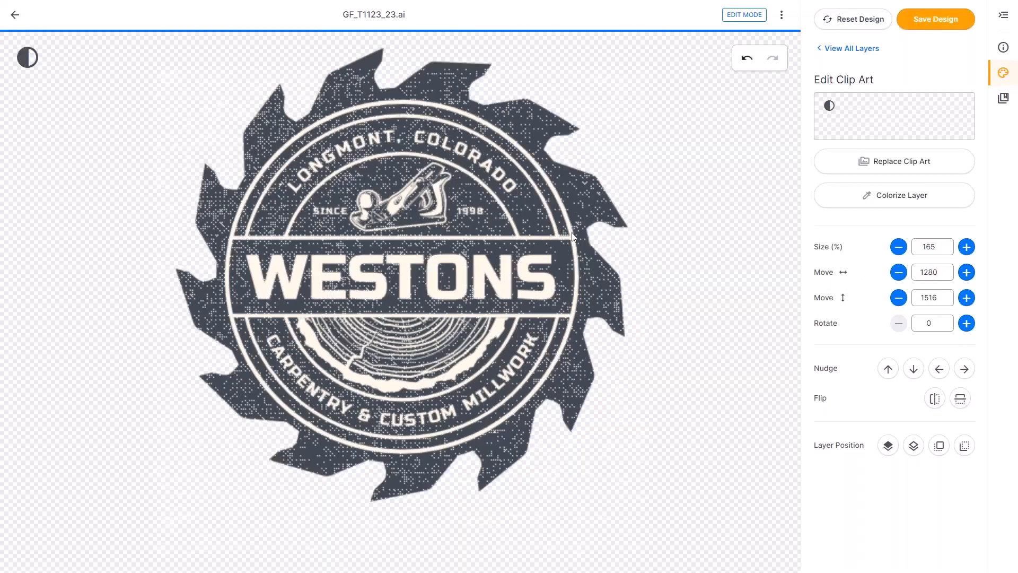
# - Start saving the customized design to My Art and choose the Overlay Samples folder as its location
pyautogui.click(943, 26)
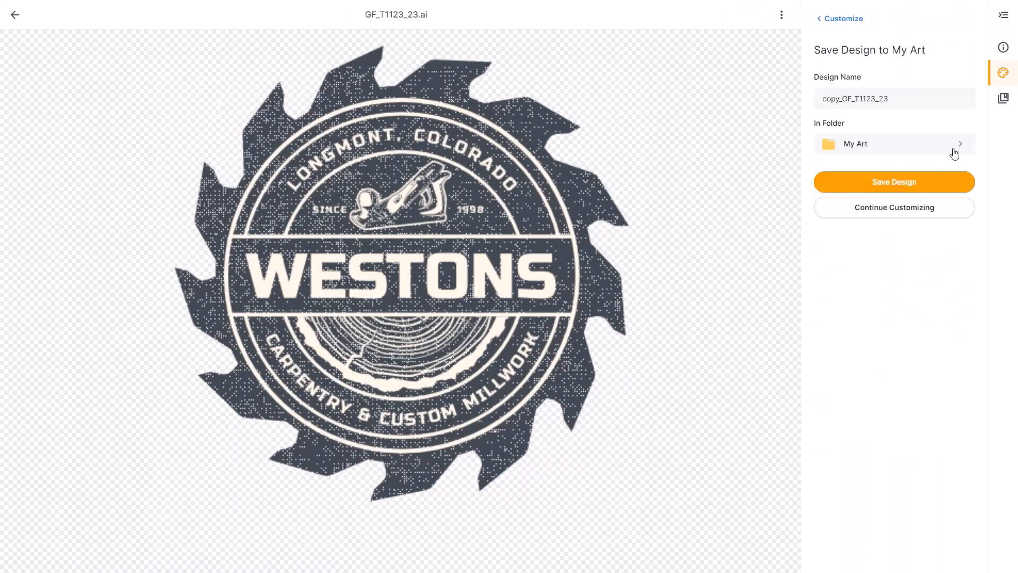
pyautogui.click(953, 151)
pyautogui.scroll(-3, 908, 239)
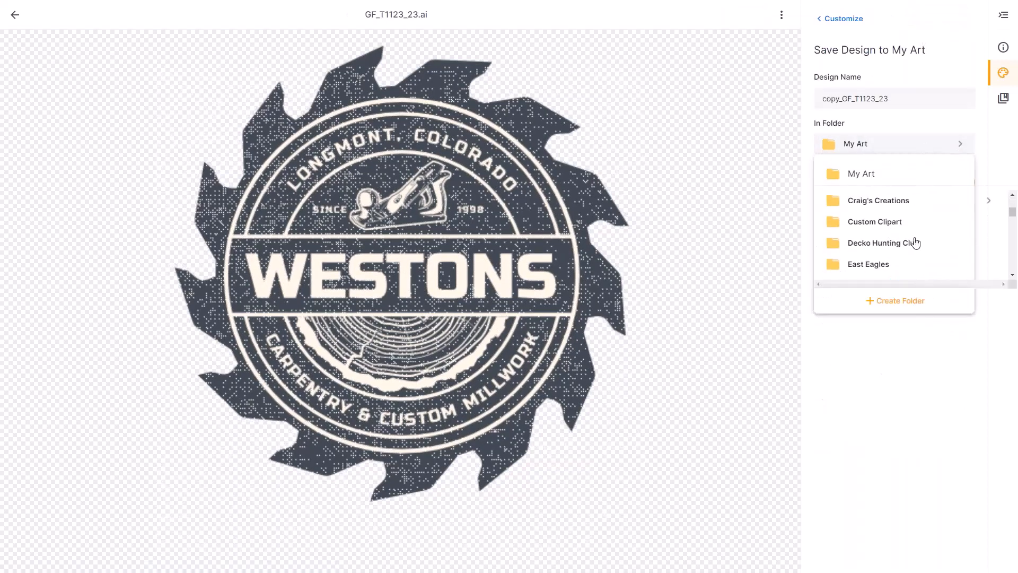
pyautogui.scroll(-2, 905, 241)
pyautogui.scroll(-8, 904, 241)
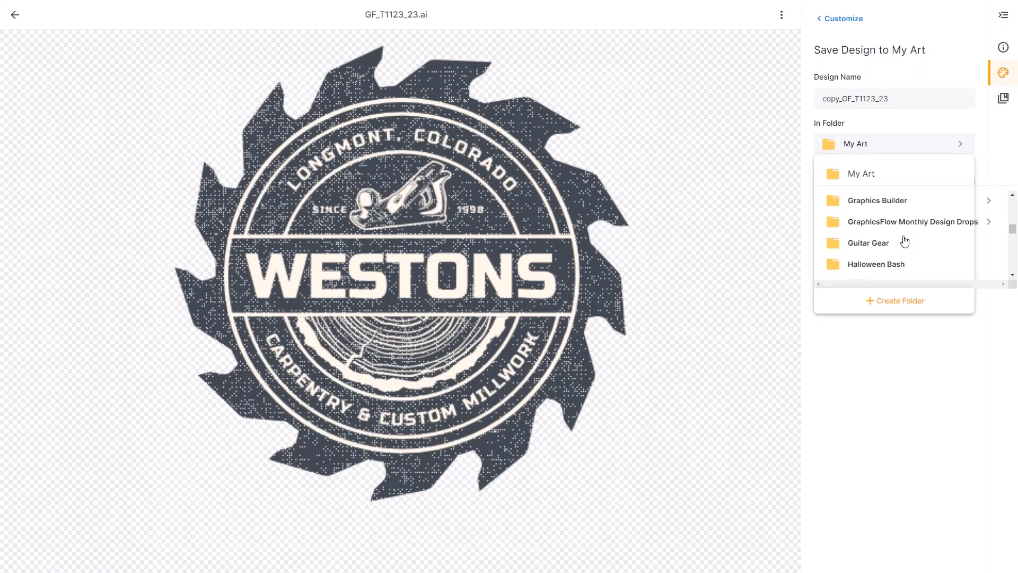
pyautogui.scroll(-3, 893, 242)
pyautogui.click(885, 257)
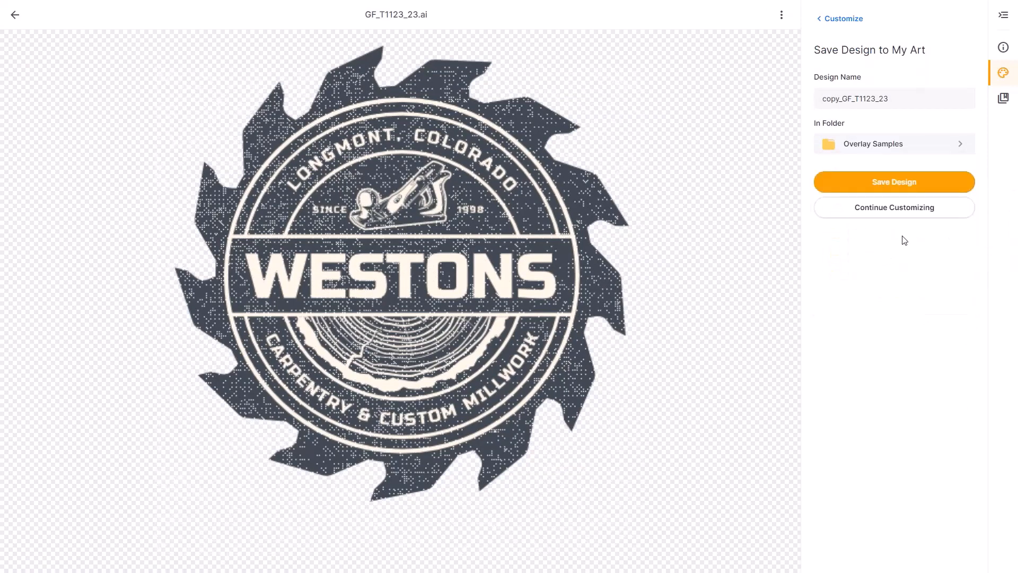
# - Name the design Westons 02 and save it
pyautogui.click(904, 98)
pyautogui.moveTo(904, 97); pyautogui.dragTo(824, 97)
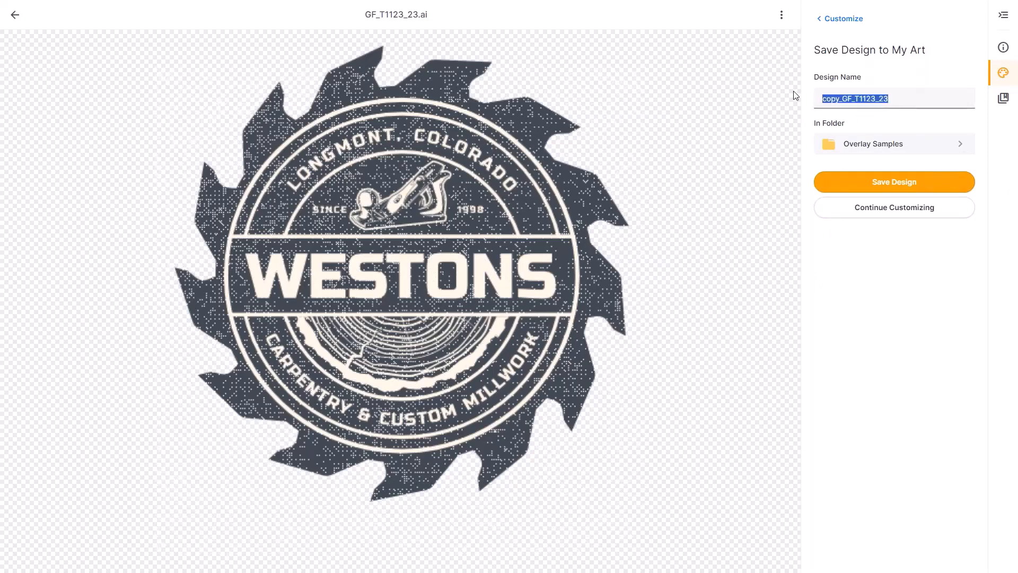
pyautogui.write('WEston')
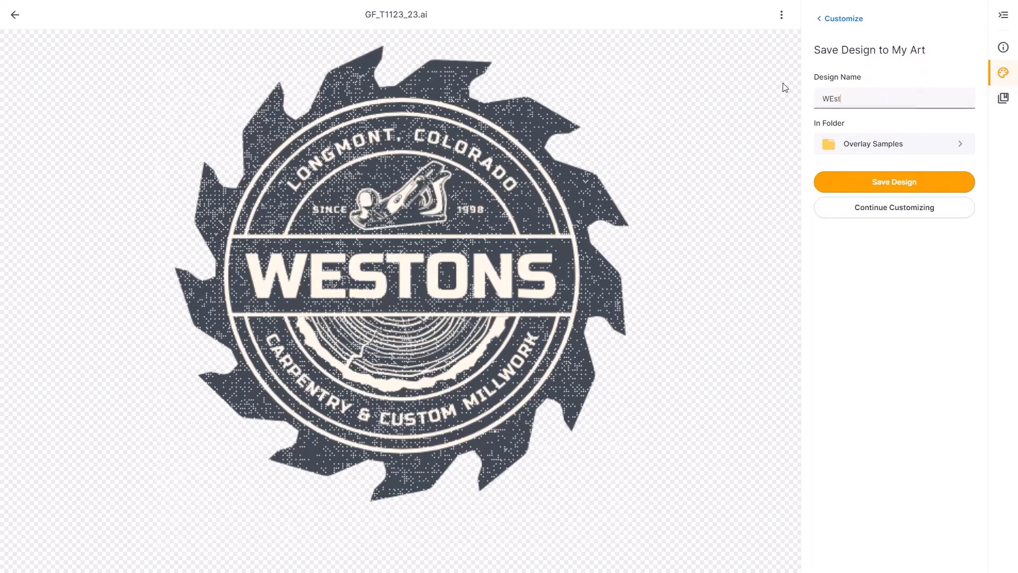
pyautogui.press('BackSpace')
pyautogui.press('BackSpace')
pyautogui.press('BackSpace')
pyautogui.write('estons 02')
pyautogui.click(911, 182)
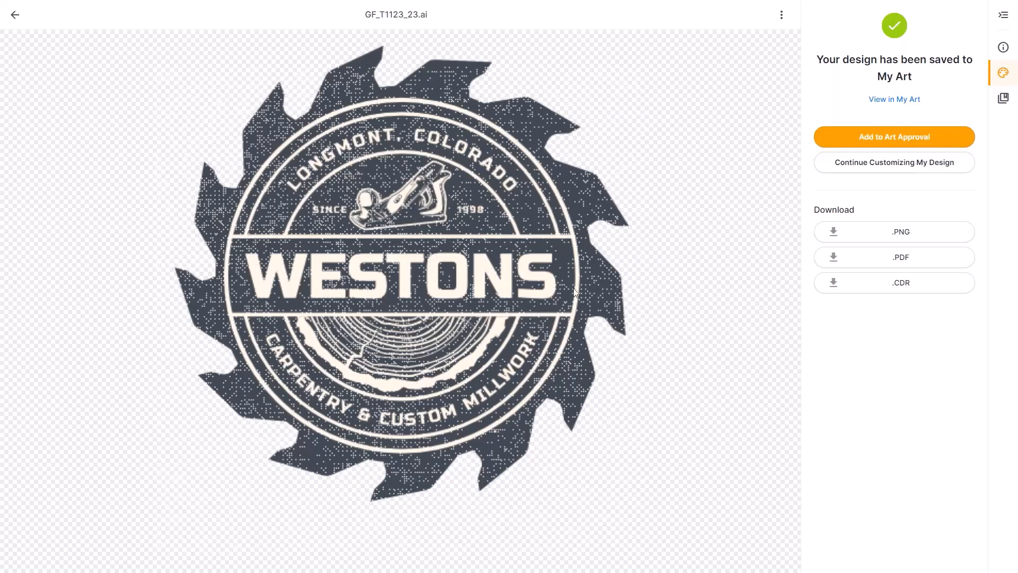
# - Download the saved design to the Downloads folder in both PDF and CDR formats, keeping the file name Westons 02
pyautogui.click(912, 260)
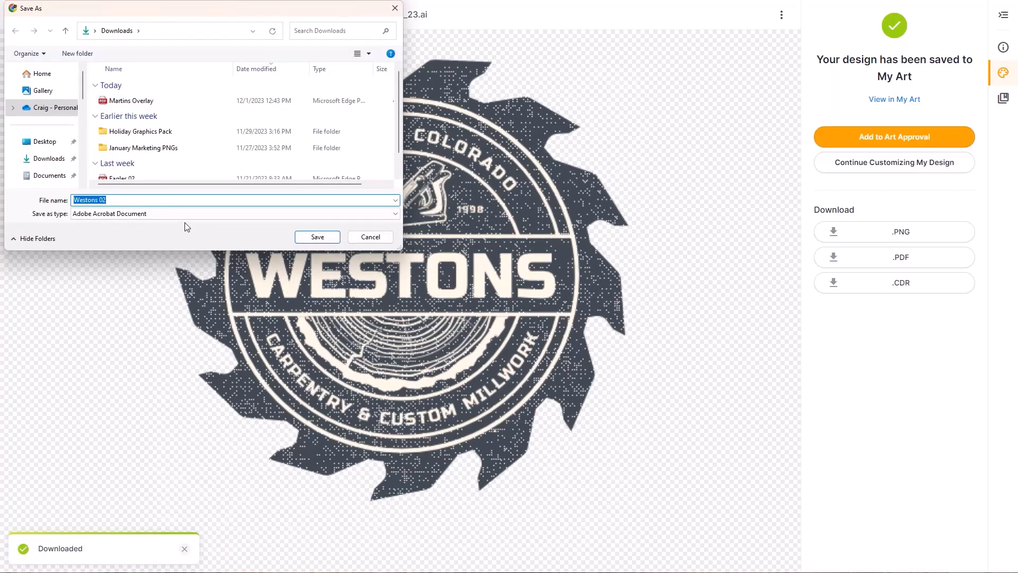
pyautogui.click(320, 239)
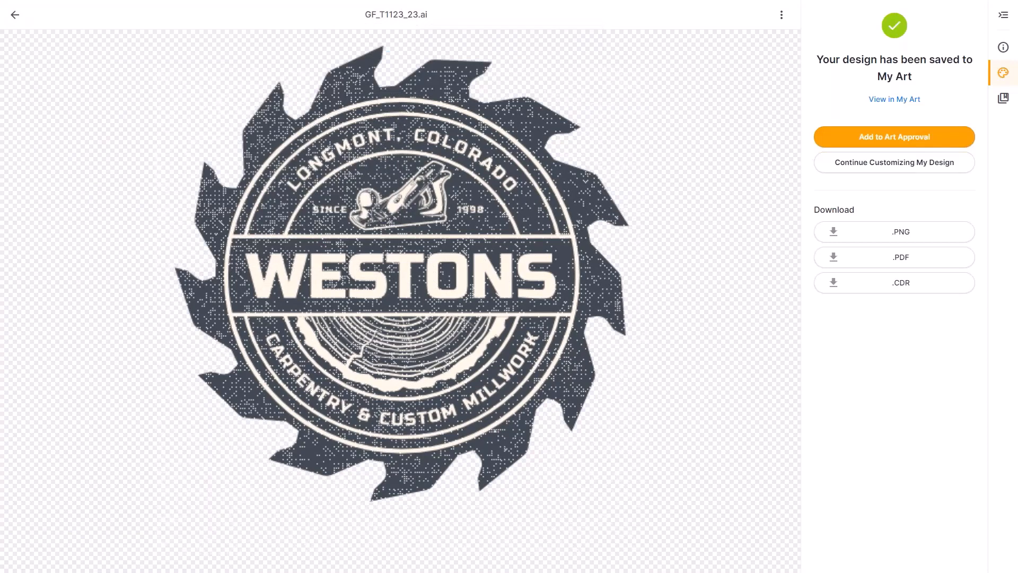
pyautogui.click(923, 292)
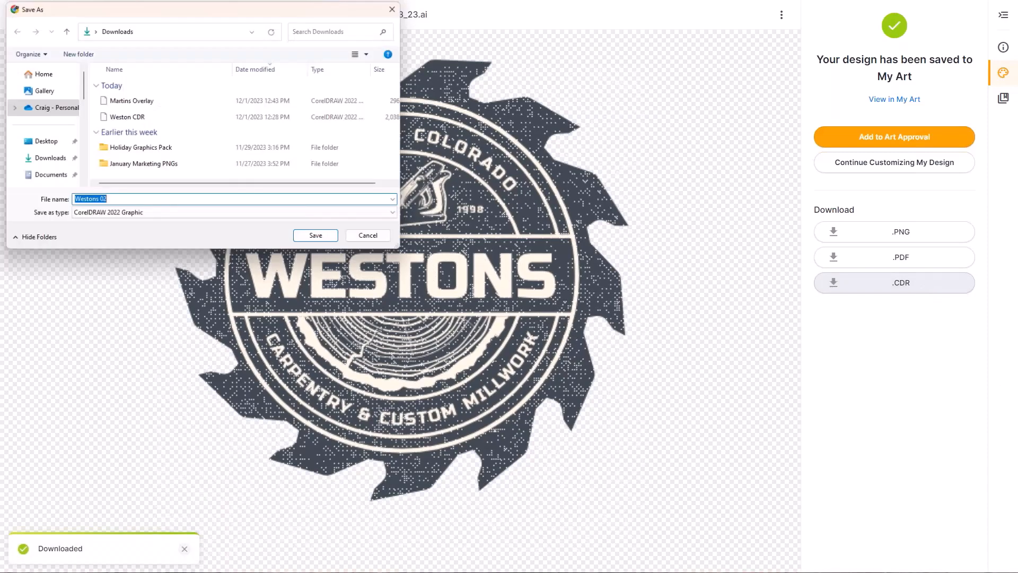
pyautogui.click(313, 239)
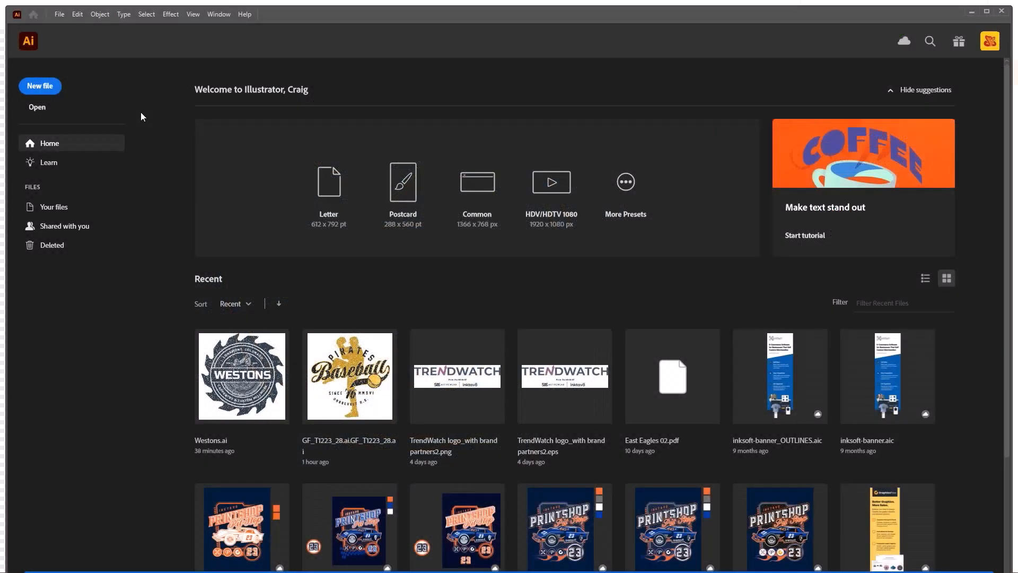
# - Open the Westons 02 PDF from the Downloads folder in Illustrator
pyautogui.click(37, 107)
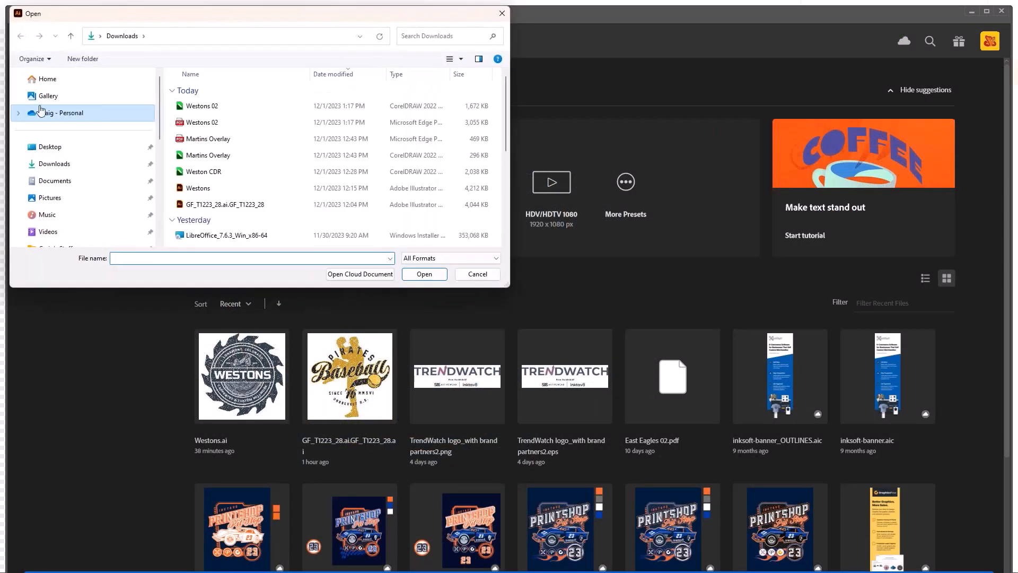
pyautogui.click(211, 123)
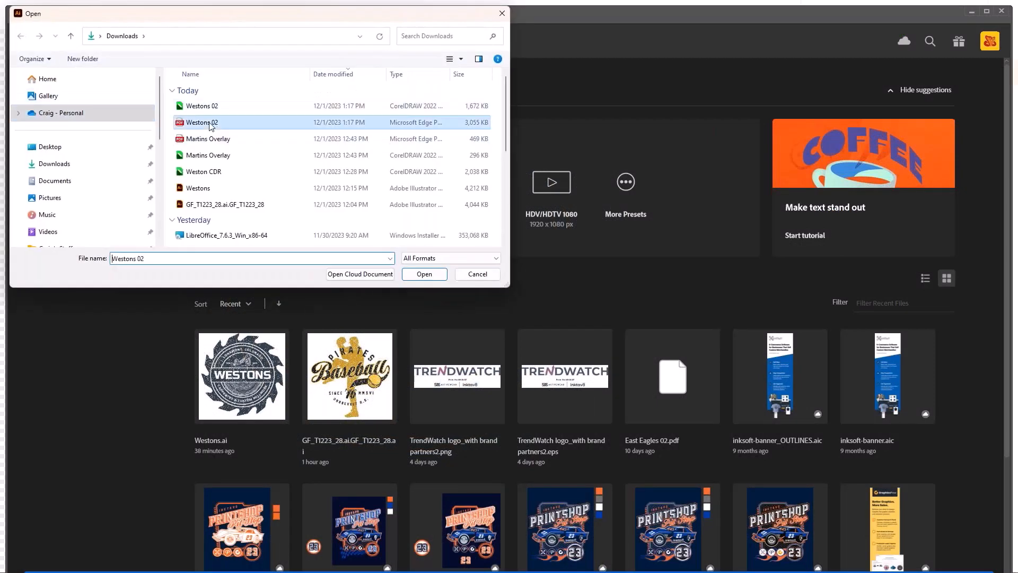
pyautogui.click(419, 274)
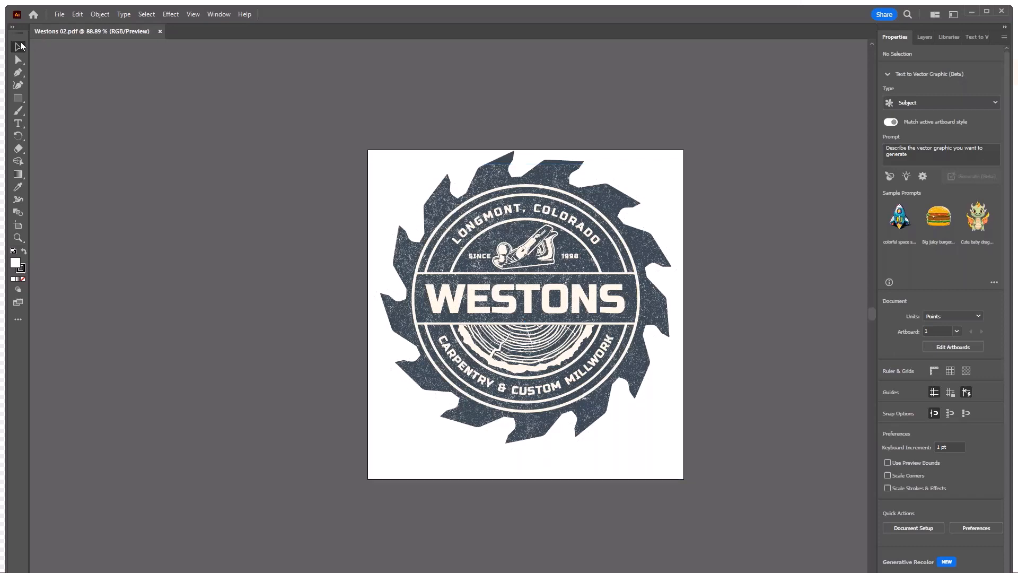
# - Select the saw blade artwork with its texture, make an opacity mask with Clip off and Invert Mask on, and shift the masked group slightly
pyautogui.moveTo(543, 277); pyautogui.dragTo(524, 304)
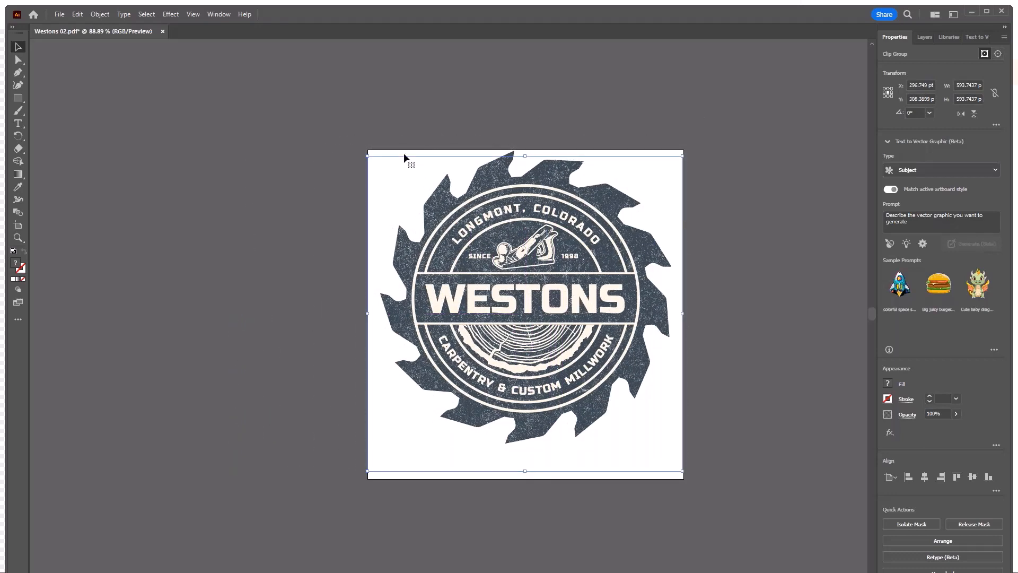
pyautogui.moveTo(707, 495); pyautogui.dragTo(492, 181)
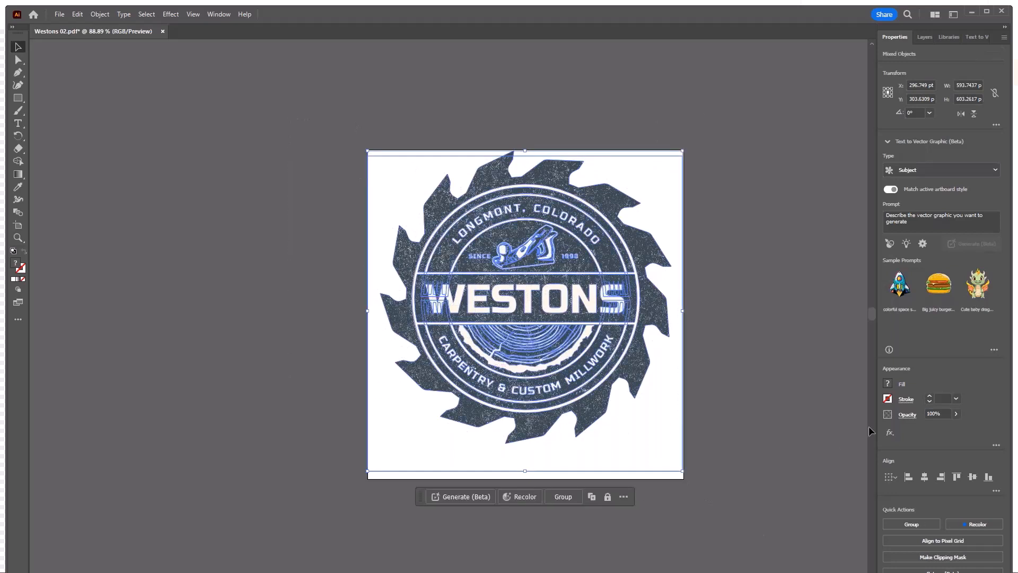
pyautogui.click(908, 414)
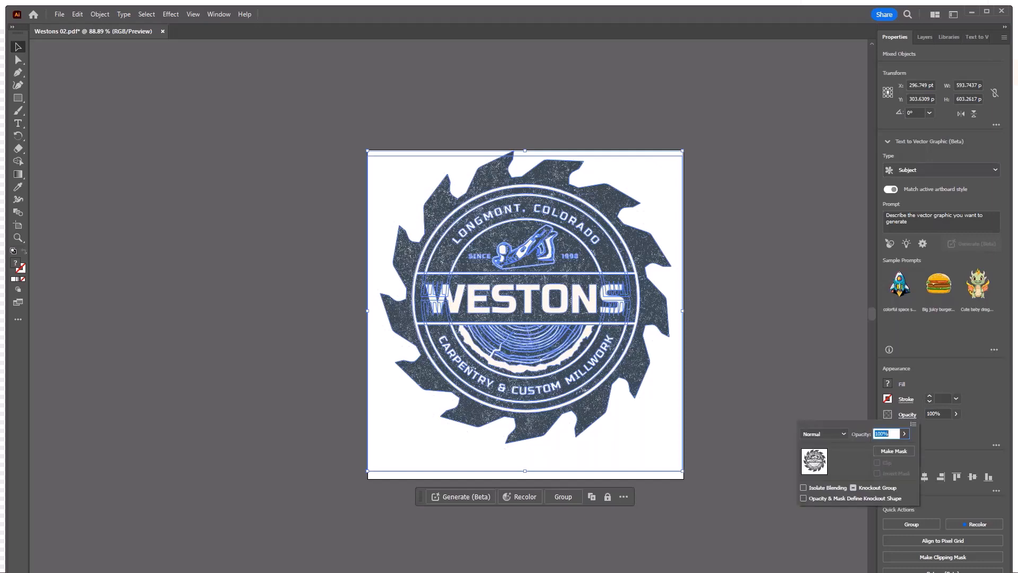
pyautogui.click(901, 452)
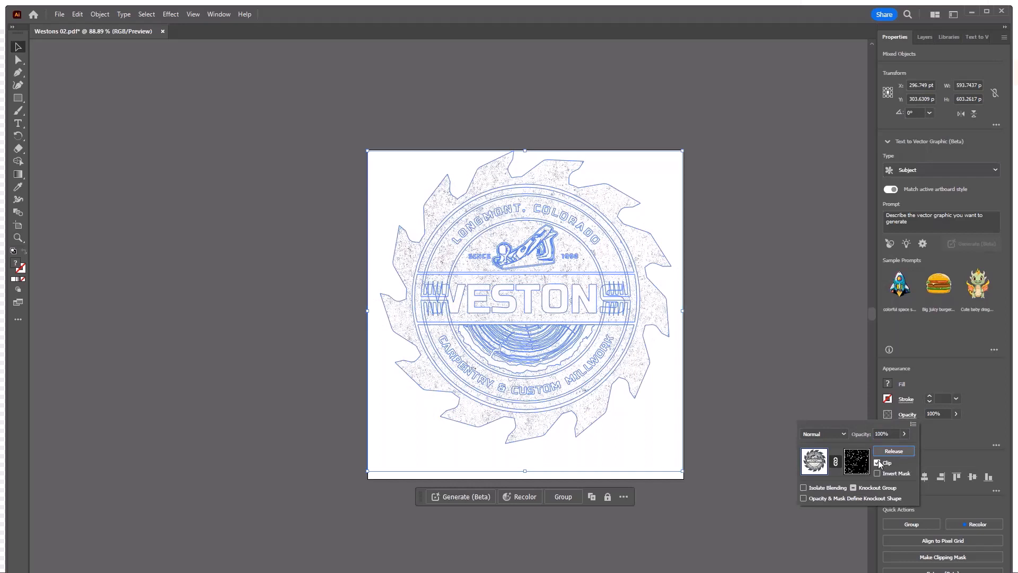
pyautogui.click(877, 463)
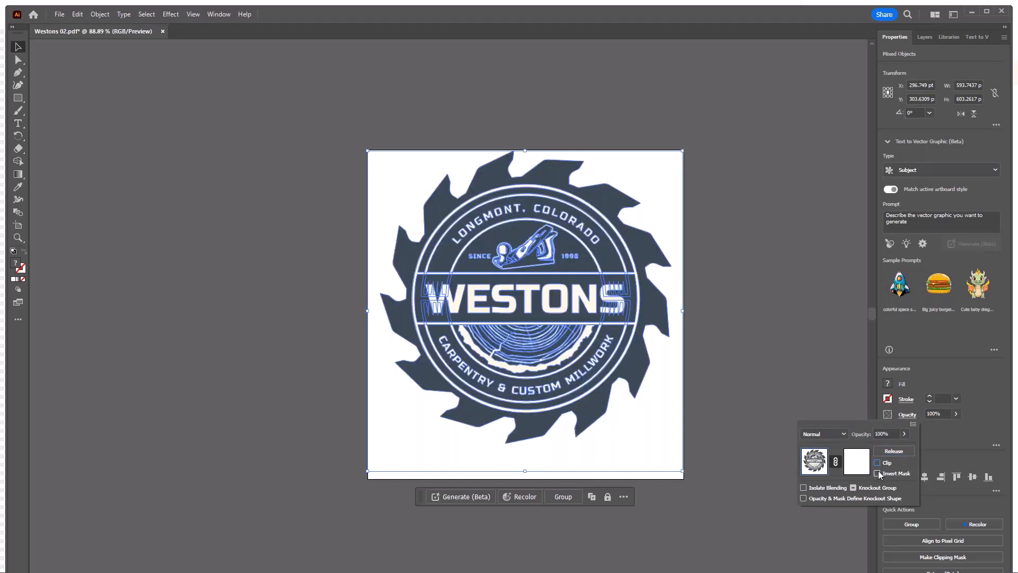
pyautogui.click(877, 473)
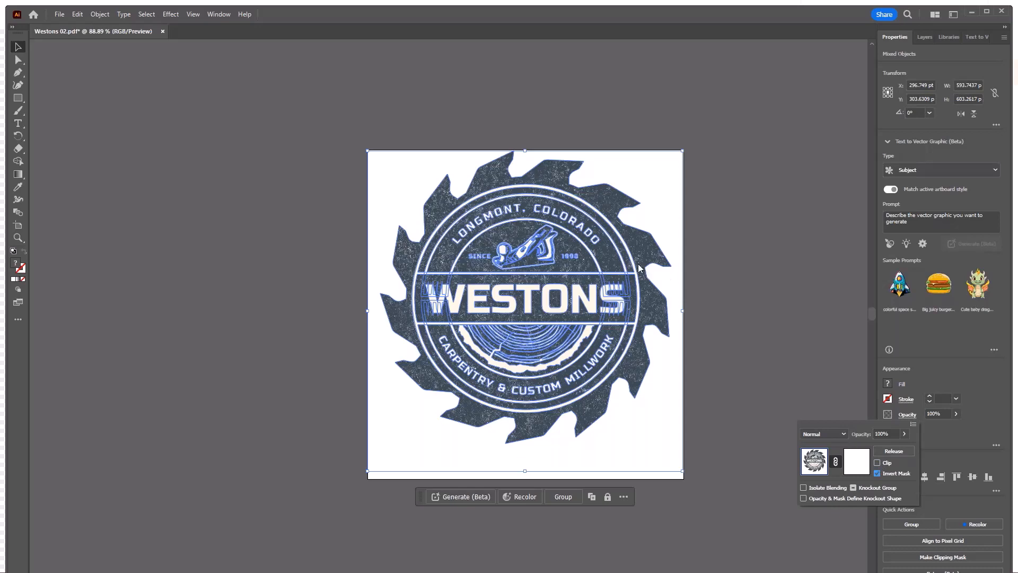
pyautogui.click(673, 279)
pyautogui.moveTo(673, 279); pyautogui.dragTo(641, 289)
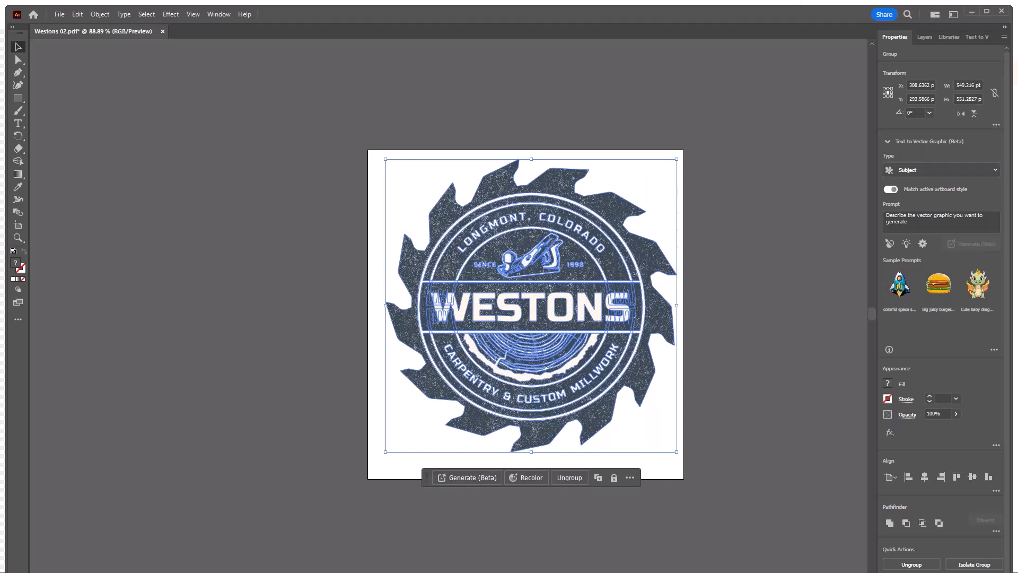
# - Export the masked design to Downloads as the PNG Westons 02 at Screen (72 ppi) resolution with a transparent background
pyautogui.click(59, 14)
pyautogui.moveTo(200, 247)
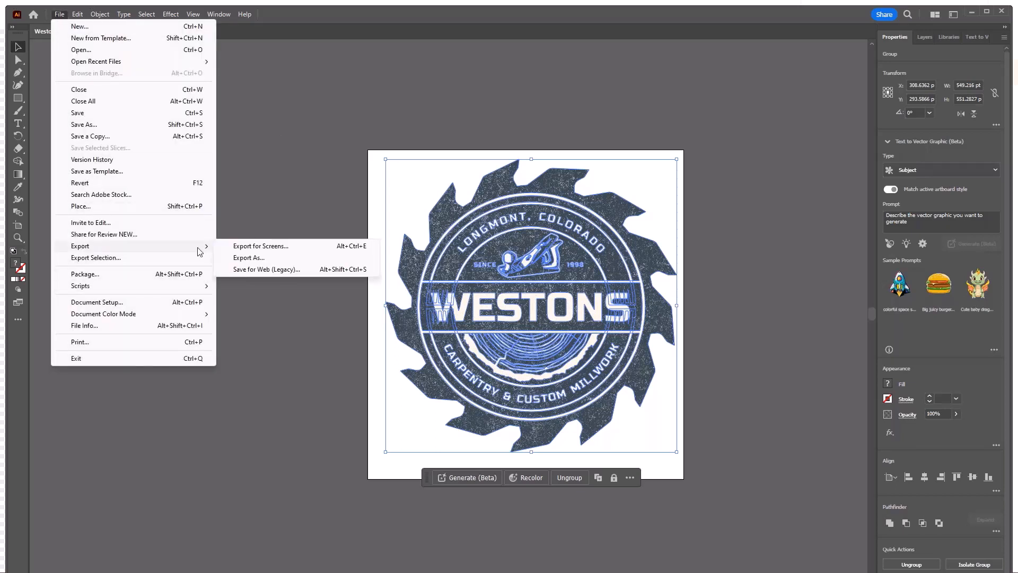
pyautogui.click(248, 258)
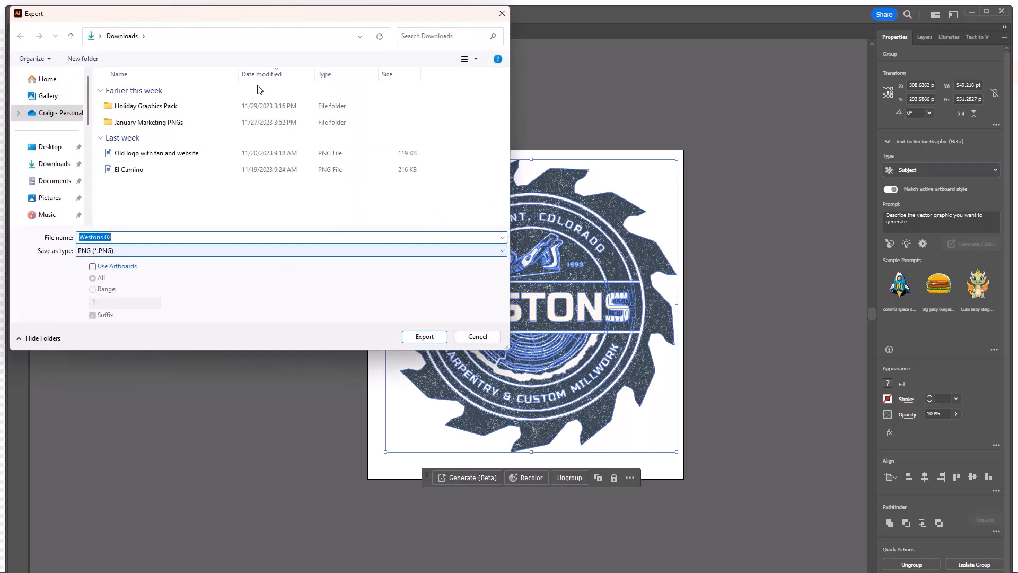
pyautogui.click(53, 163)
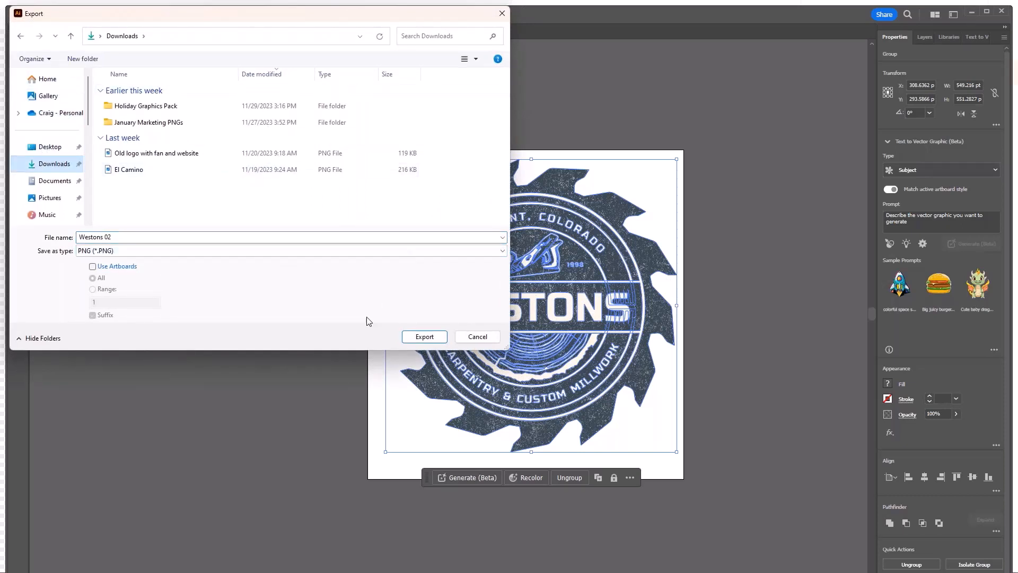
pyautogui.click(432, 340)
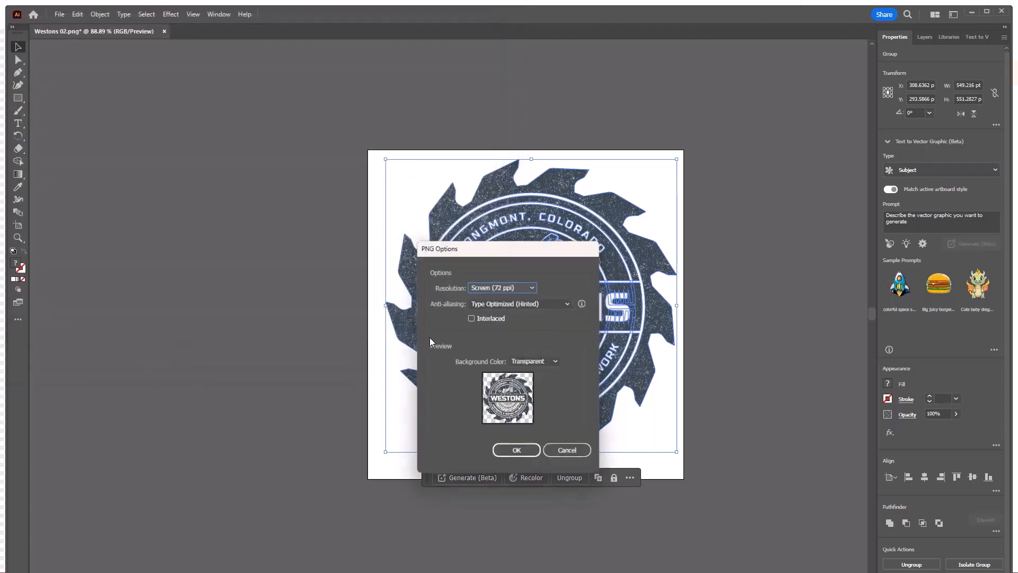
pyautogui.click(510, 455)
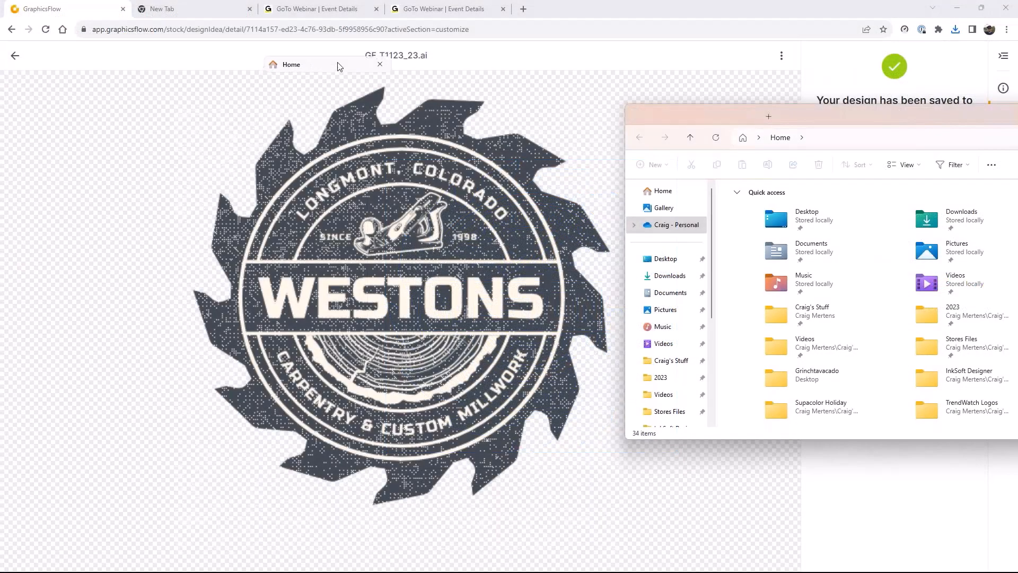
# - Open the exported Westons 02 PNG from the Downloads folder, with Photos as the app always used for PNG files
pyautogui.moveTo(689, 116); pyautogui.dragTo(400, 77)
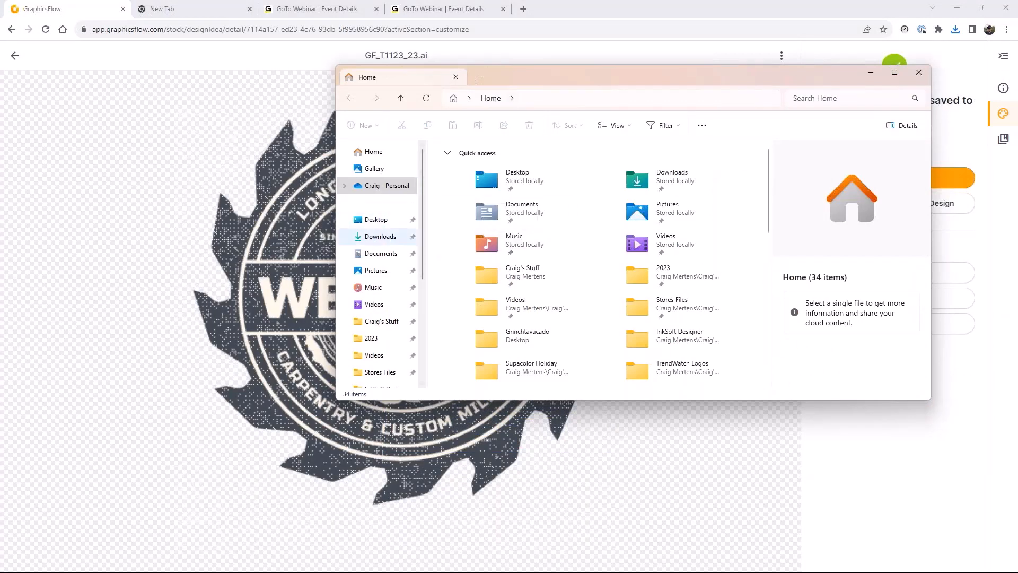
pyautogui.click(381, 238)
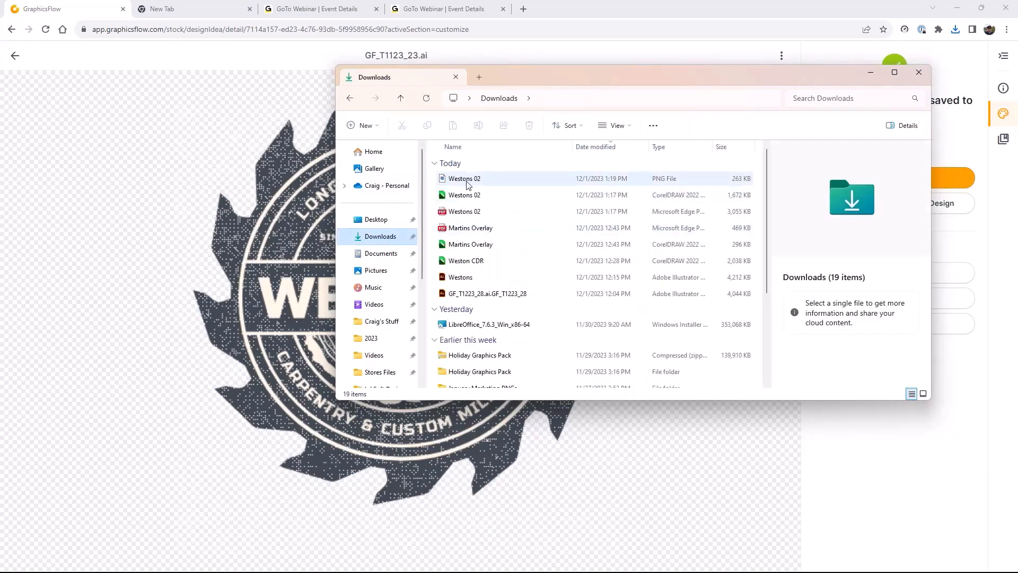
pyautogui.click(469, 181)
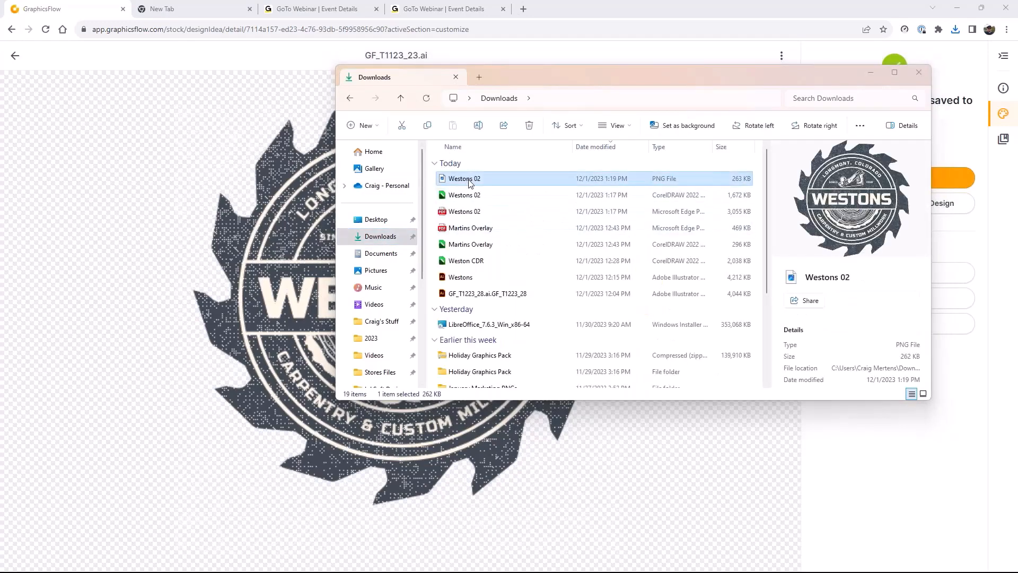
pyautogui.doubleClick(469, 182)
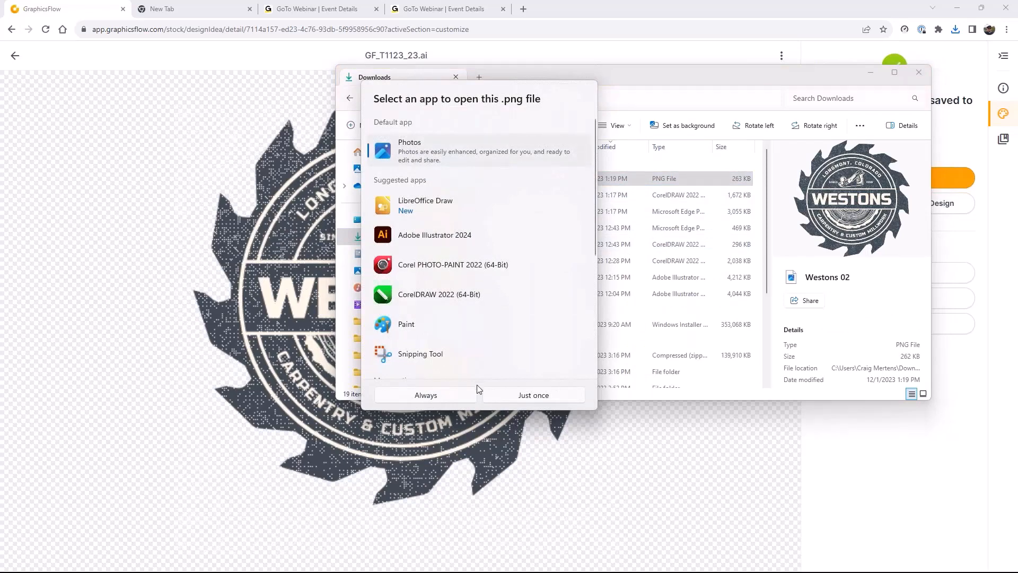
pyautogui.click(458, 398)
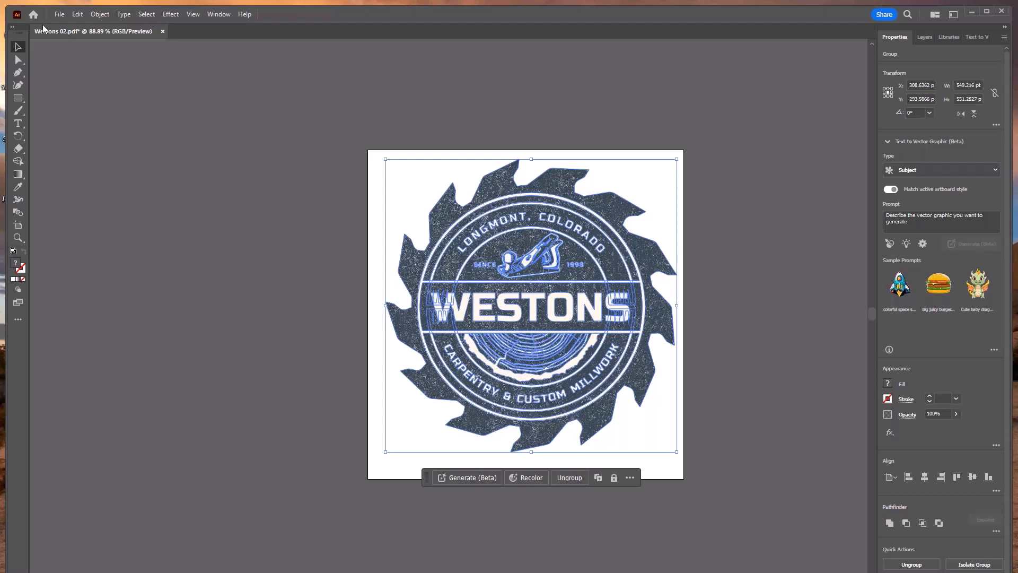
# - Save the masked Illustrator design on the computer as a separate PDF named Westons 02 P
pyautogui.click(62, 17)
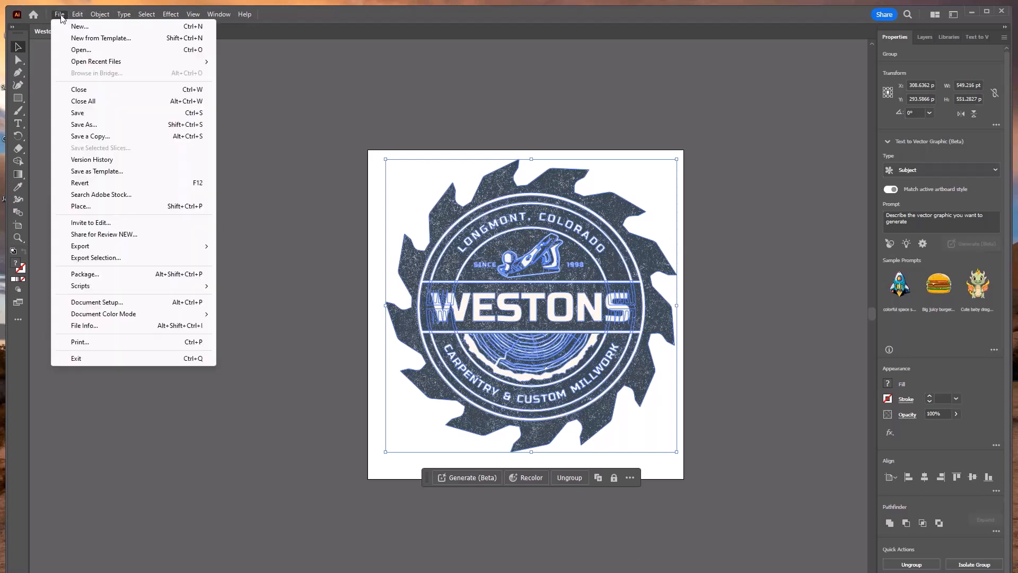
pyautogui.click(95, 125)
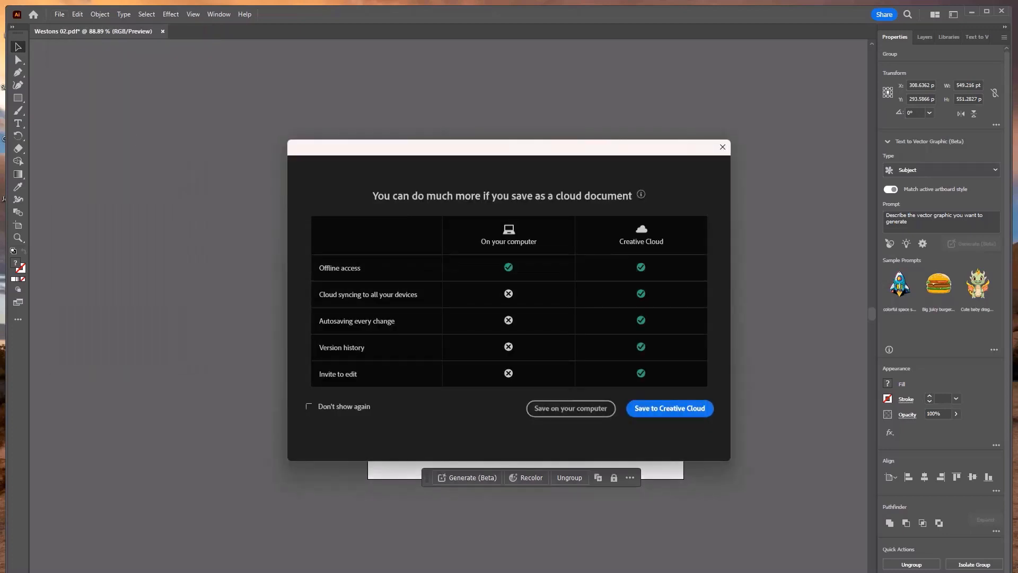
pyautogui.click(587, 412)
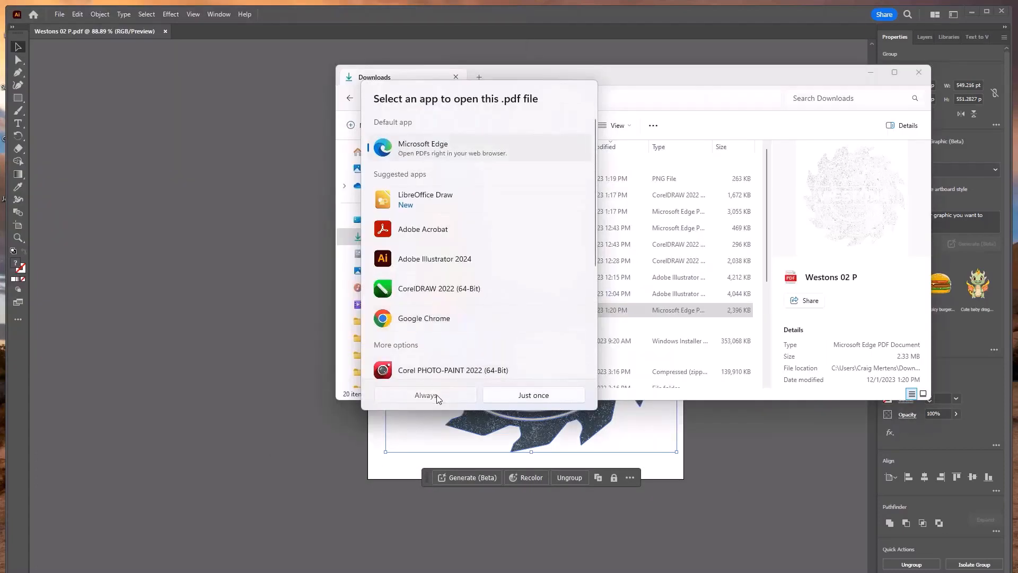
# - Check the Westons 02 P PDF in Microsoft Edge and in CorelDRAW's Untitled-2 document, deleting the placed artwork there
pyautogui.click(422, 394)
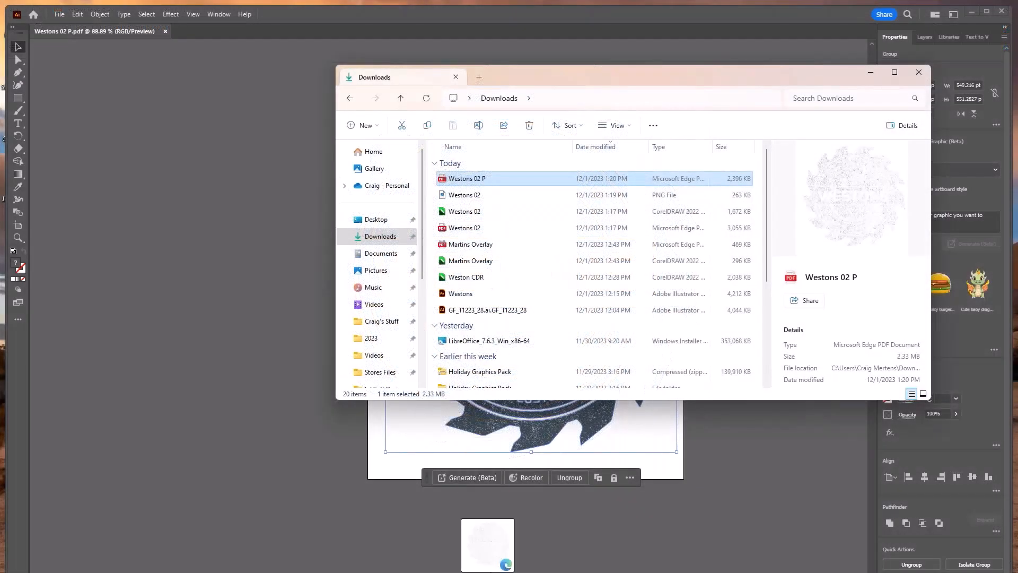
pyautogui.moveTo(488, 570); pyautogui.dragTo(496, 571)
pyautogui.moveTo(390, 557); pyautogui.dragTo(430, 274)
pyautogui.click(519, 324)
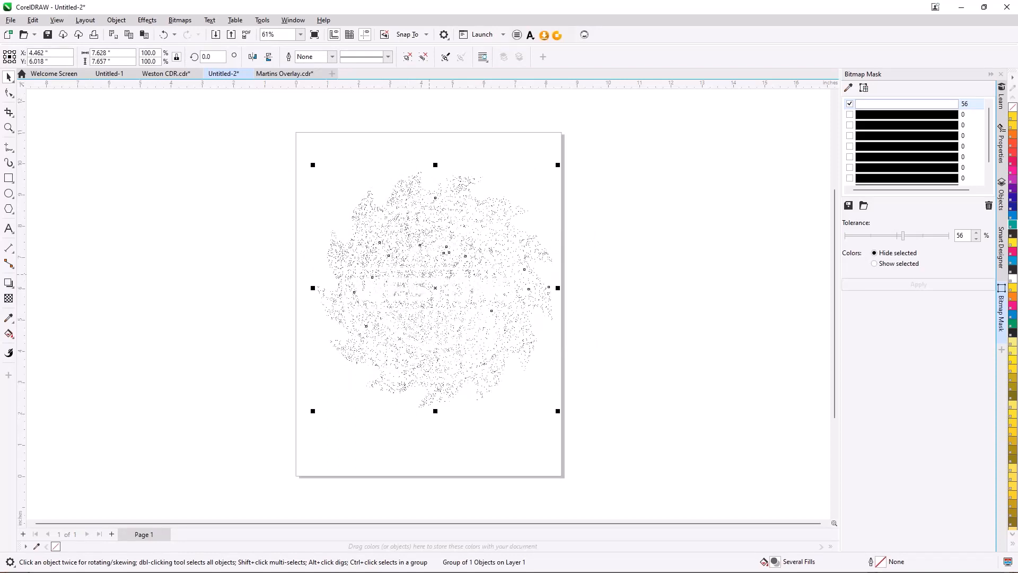
pyautogui.press('Delete')
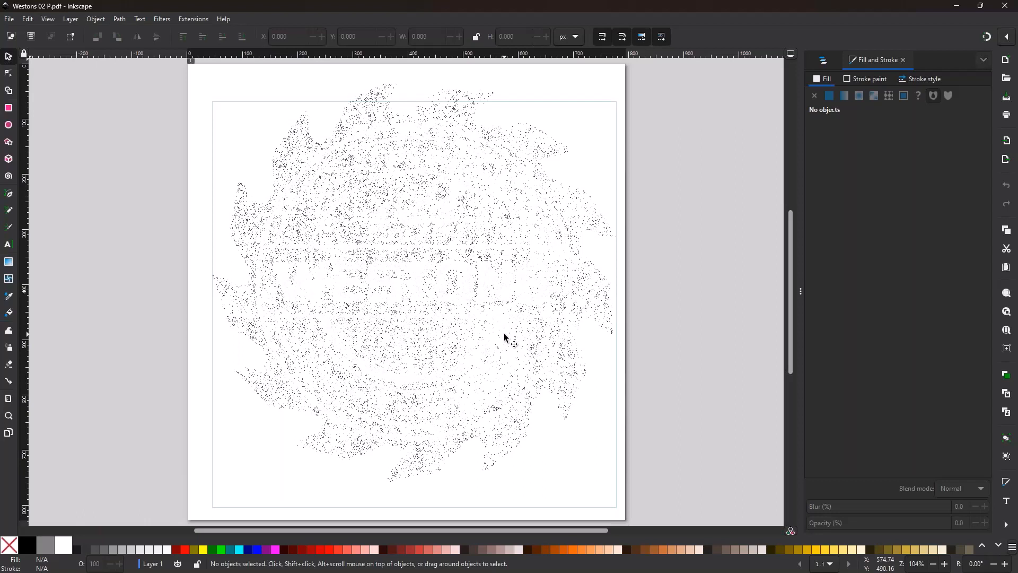
# - Close the PDF in Inkscape, switch to CorelDRAW and open the Westons 02 CorelDRAW file from the Downloads folder
pyautogui.click(1010, 11)
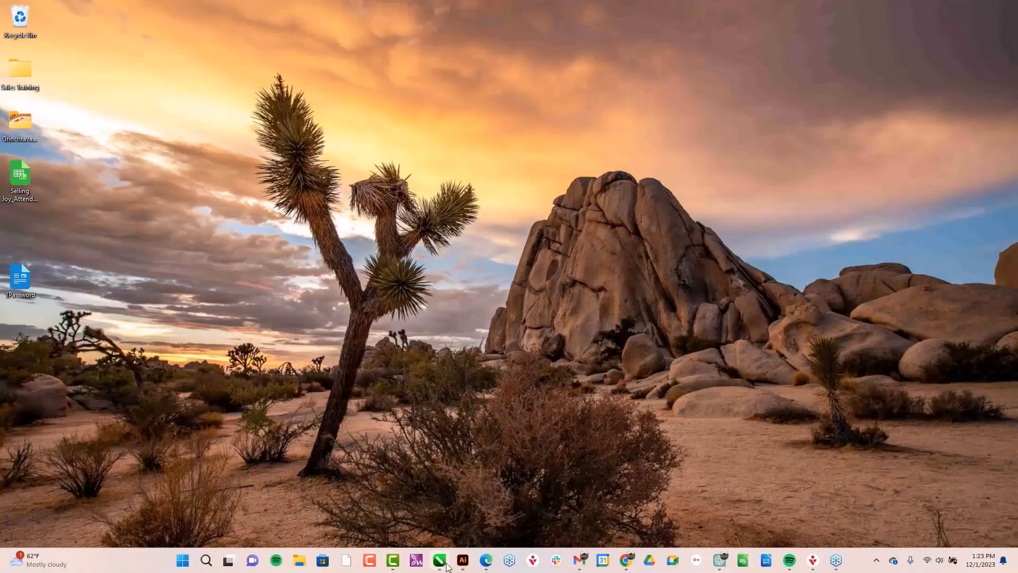
pyautogui.moveTo(389, 567)
pyautogui.moveTo(439, 564)
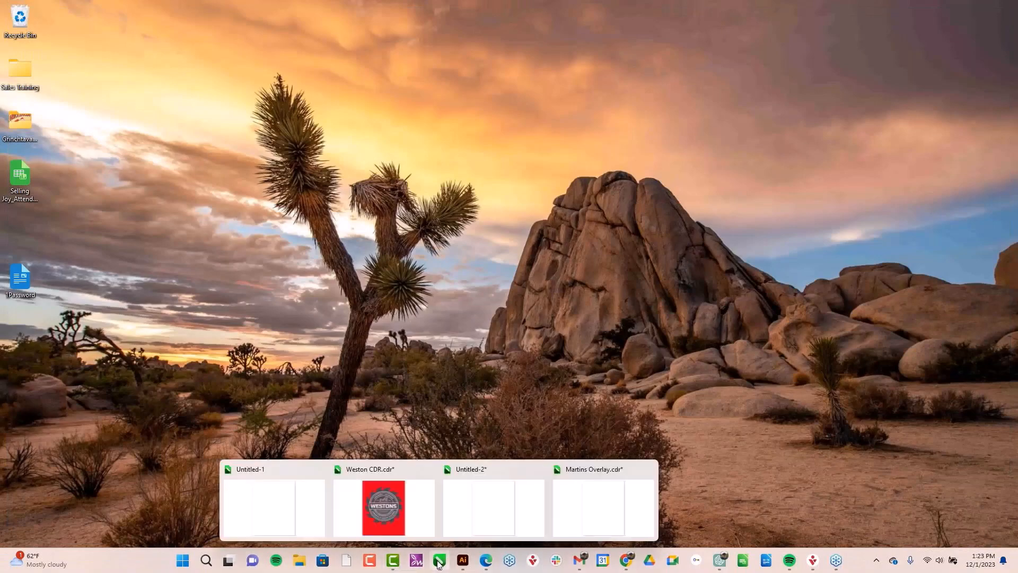
pyautogui.click(536, 495)
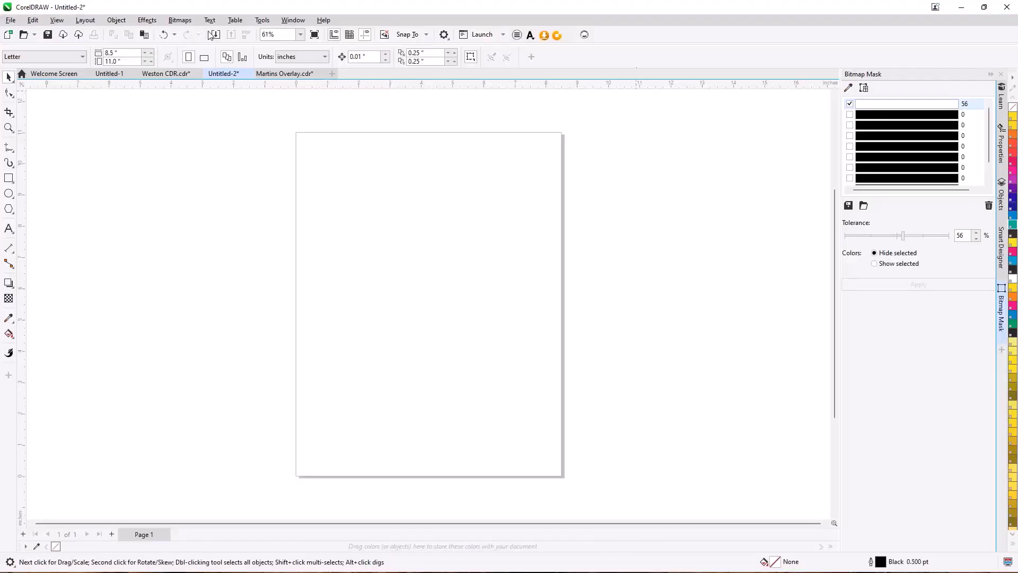
pyautogui.click(10, 20)
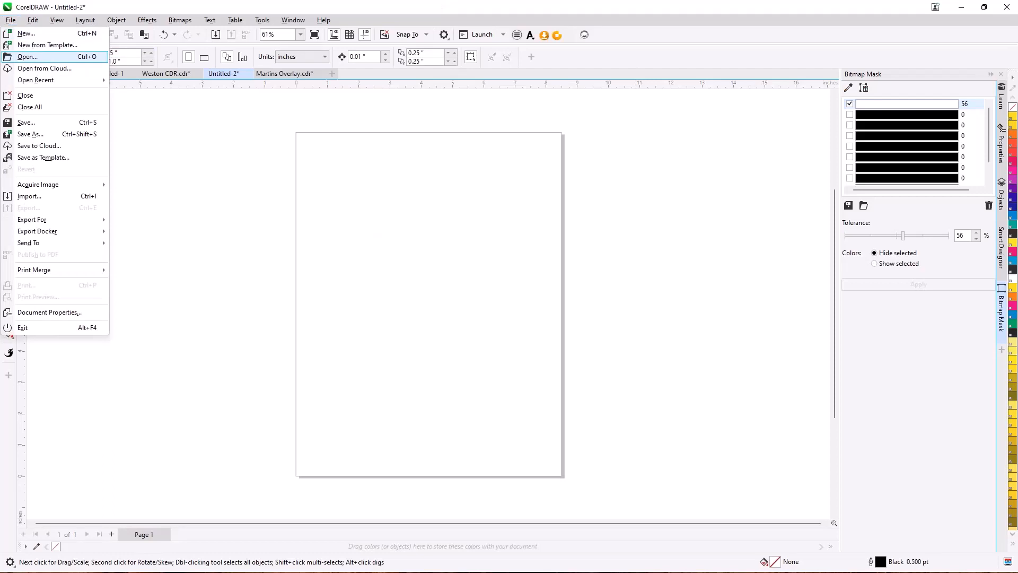
pyautogui.click(27, 56)
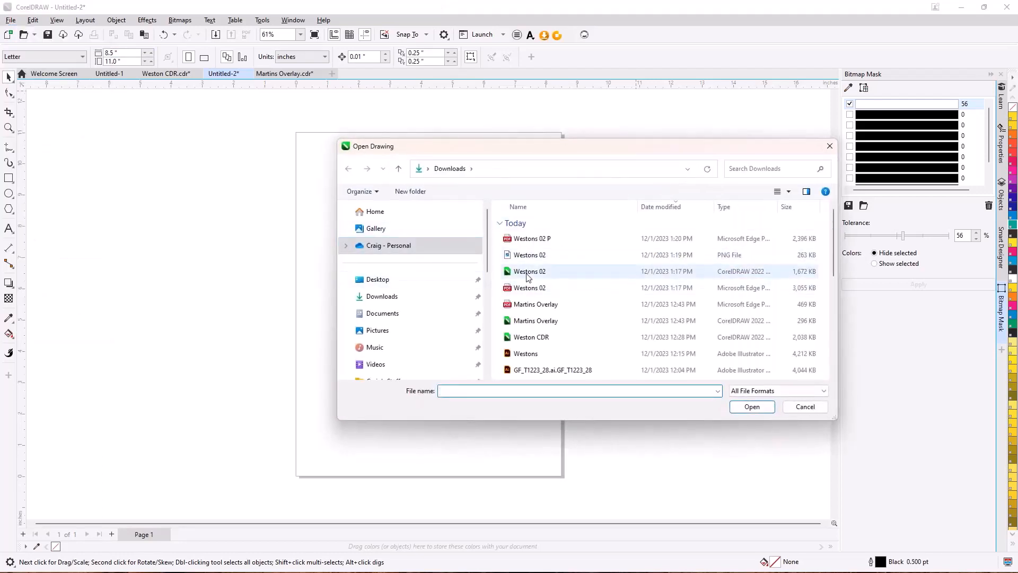
pyautogui.click(528, 272)
pyautogui.click(751, 429)
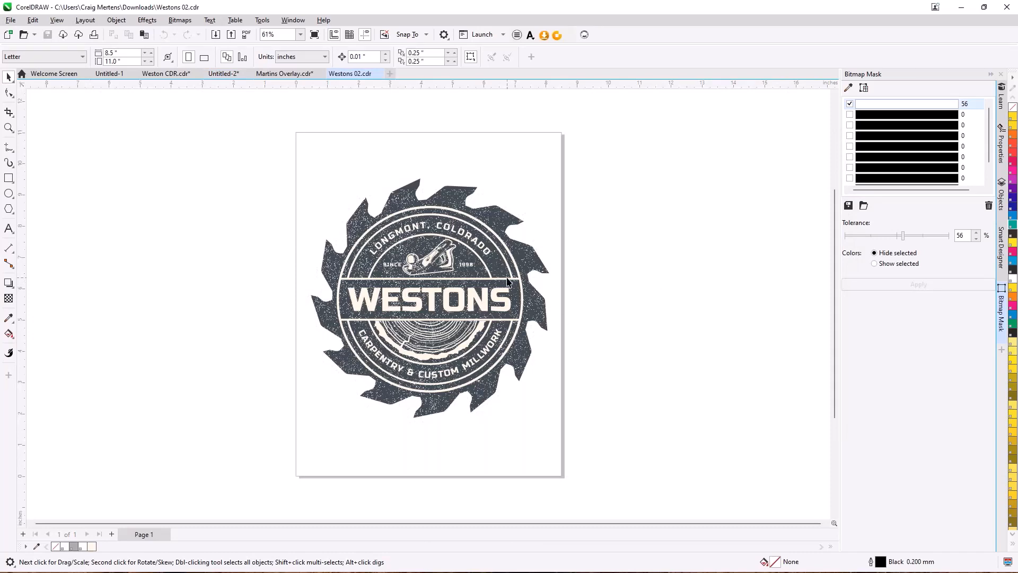
# - Try to move the white texture bitmap sideways off the badge, undo the move and deselect it
pyautogui.press('F4')
pyautogui.moveTo(341, 219); pyautogui.dragTo(535, 219)
pyautogui.hotkey('ctrl', 'z')
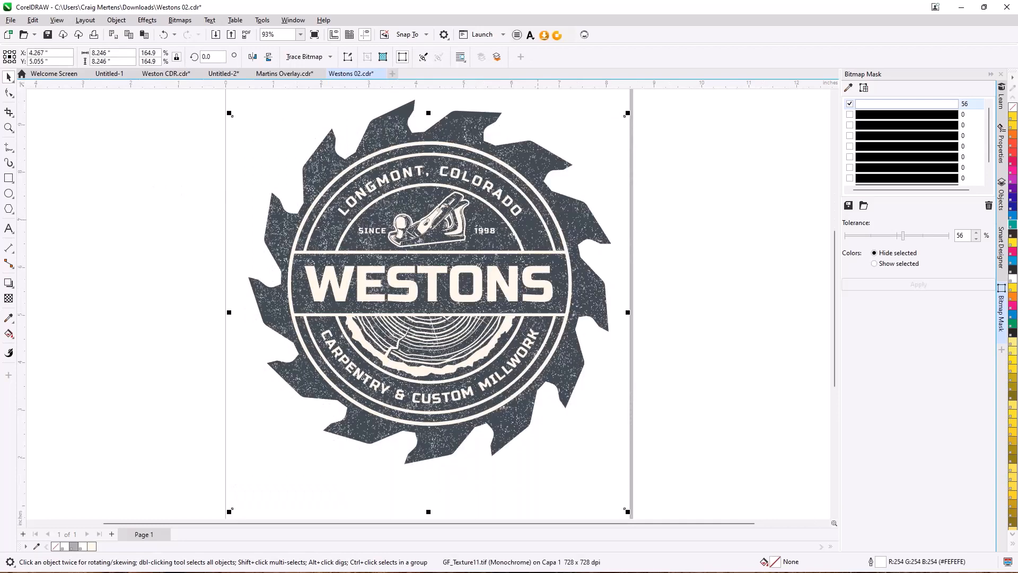
pyautogui.click(94, 155)
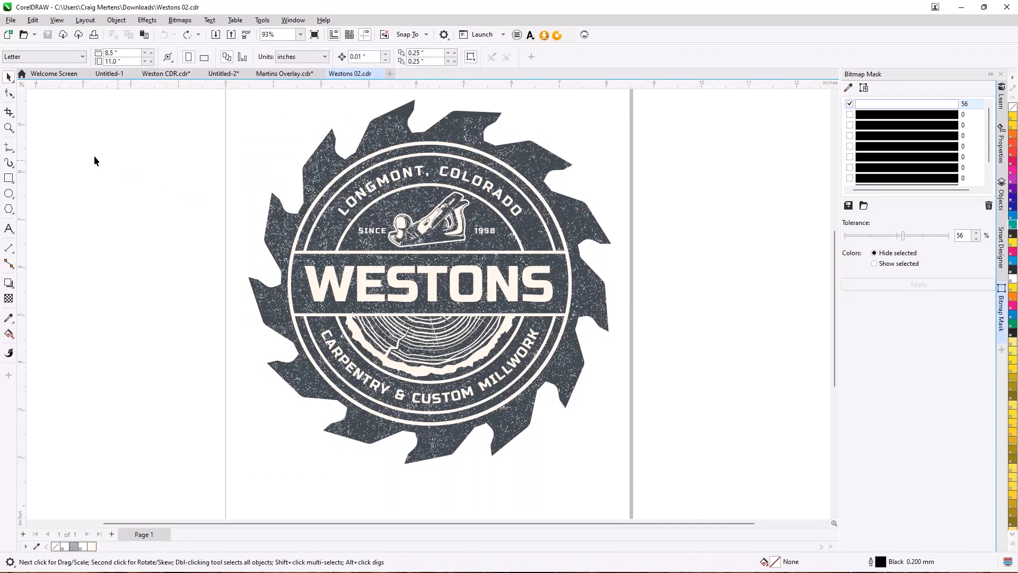
# - Set the page background to solid red in the document options
pyautogui.doubleClick(631, 103)
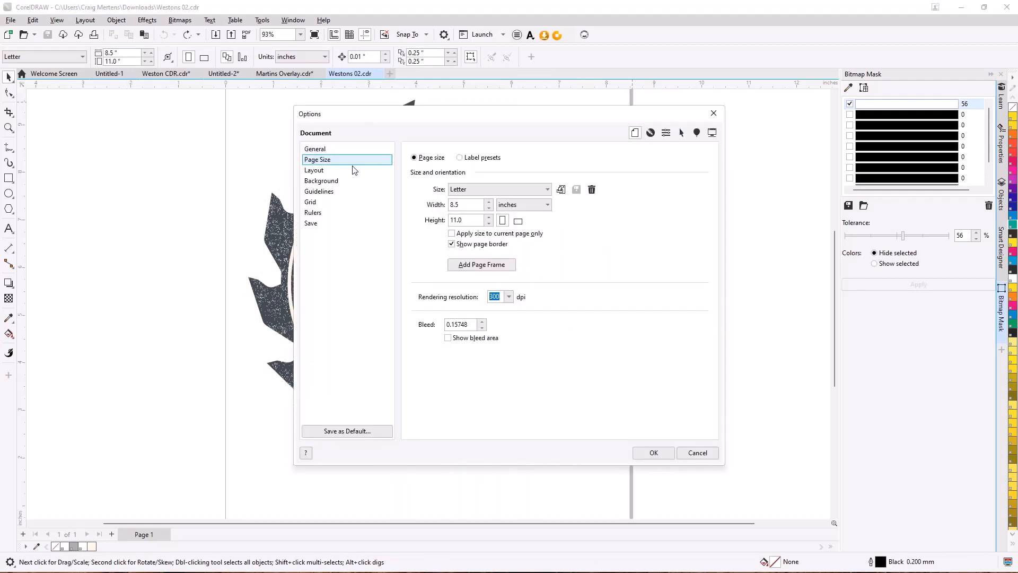
pyautogui.click(329, 181)
pyautogui.click(471, 170)
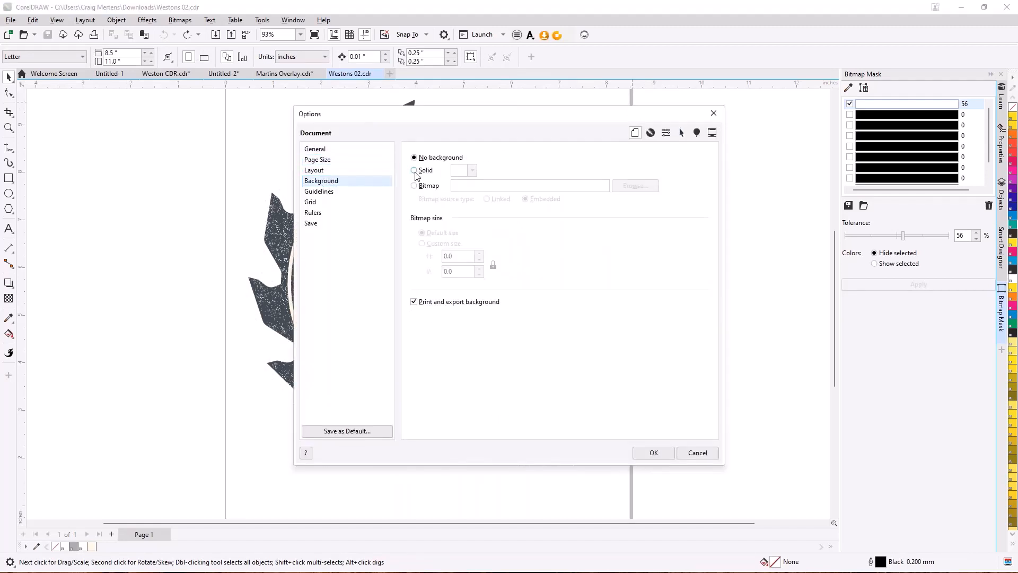
pyautogui.click(472, 170)
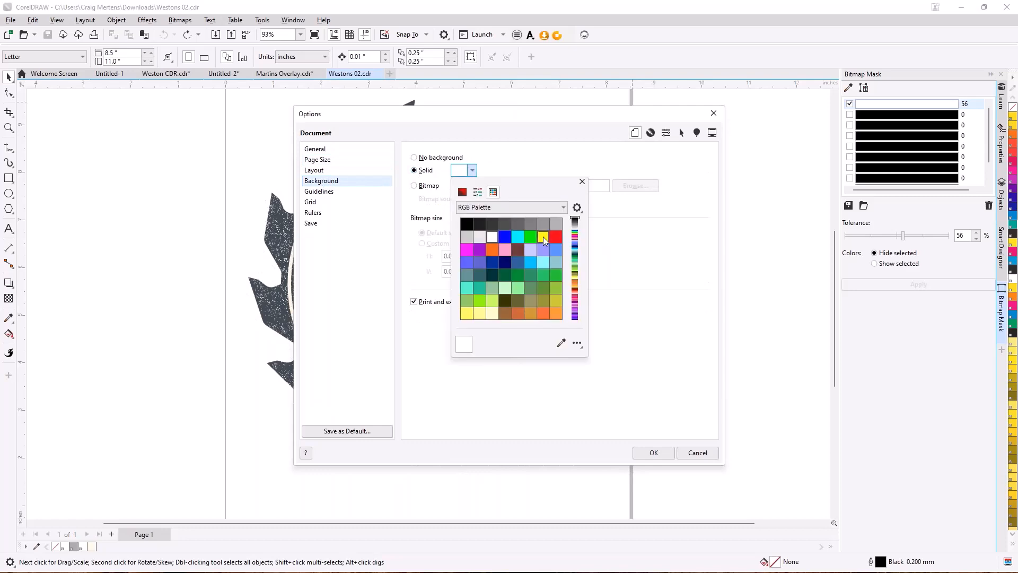
pyautogui.click(556, 237)
pyautogui.click(649, 459)
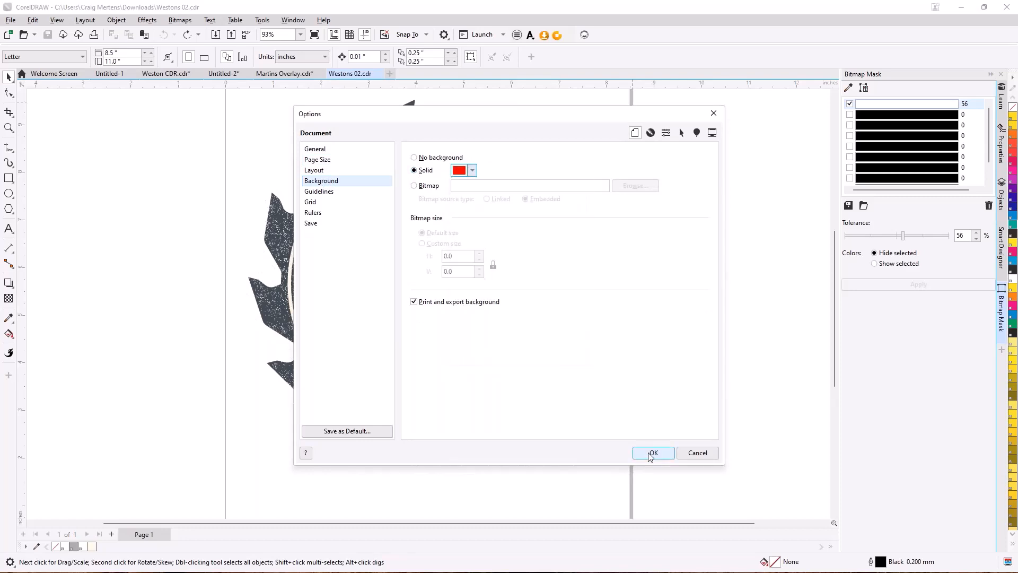
pyautogui.click(647, 454)
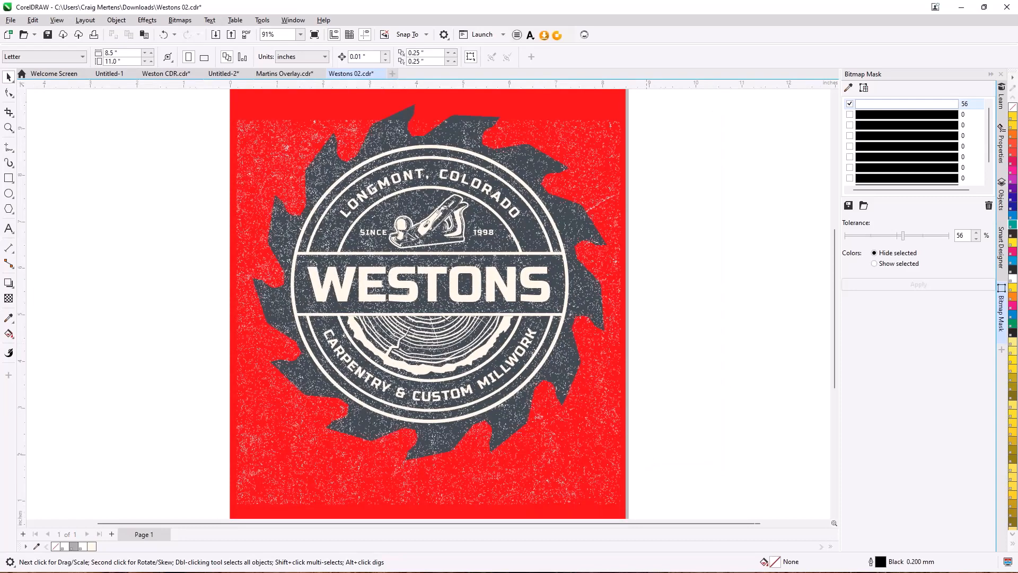
# - Move the white texture bitmap off the badge into the empty area to the right of the page
pyautogui.click(290, 168)
pyautogui.moveTo(289, 168); pyautogui.dragTo(288, 155)
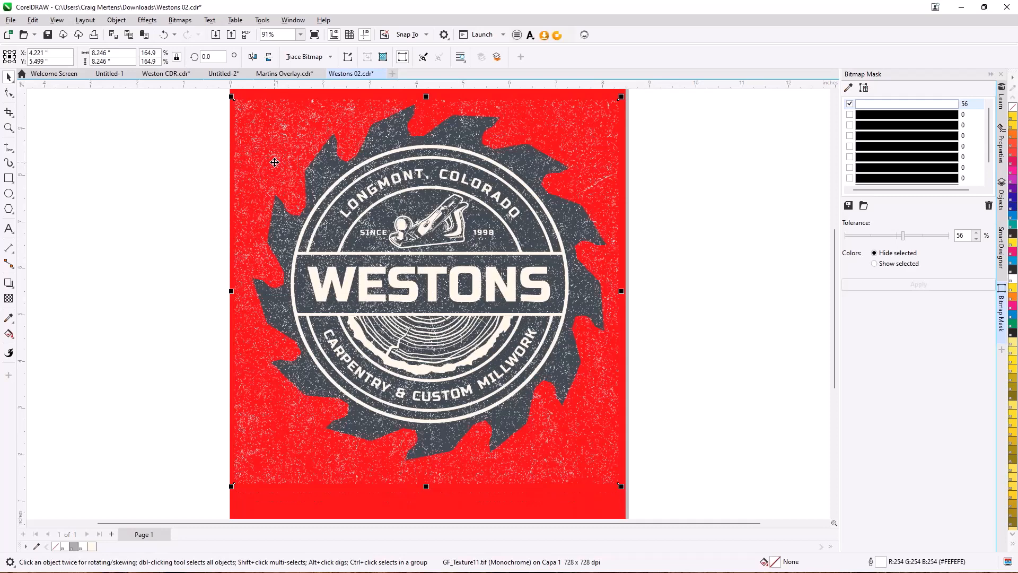
pyautogui.click(268, 284)
pyautogui.moveTo(268, 283); pyautogui.dragTo(718, 291)
pyautogui.click(122, 128)
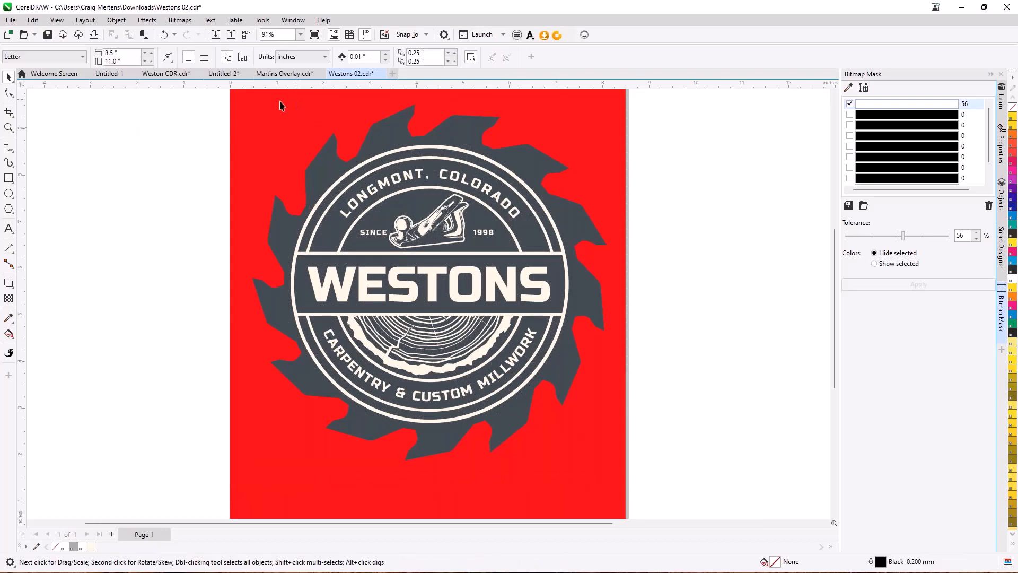
# - Group all the artwork objects of the saw-blade badge and deselect the group
pyautogui.moveTo(185, 91); pyautogui.dragTo(611, 487)
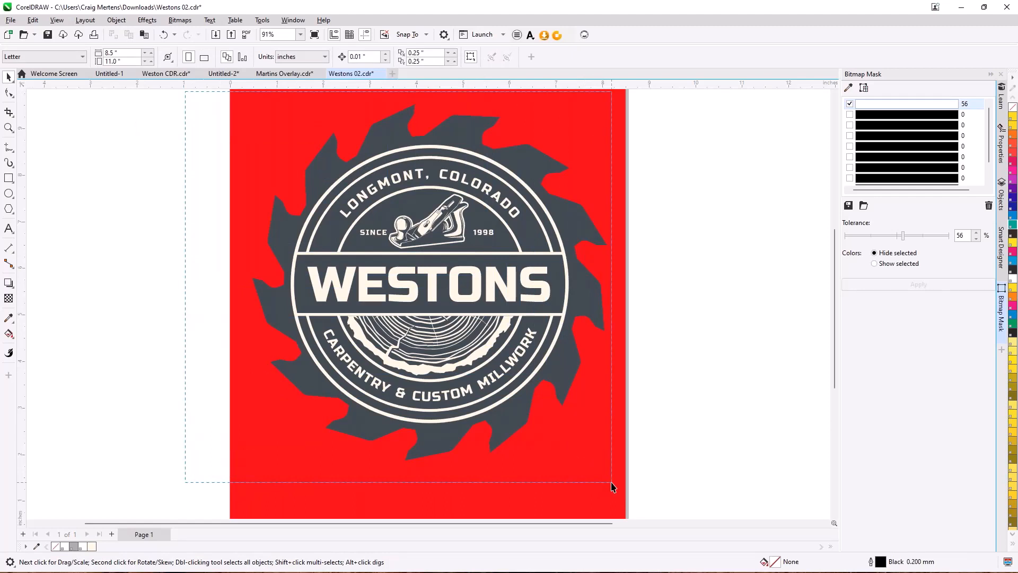
pyautogui.moveTo(611, 487); pyautogui.dragTo(612, 485)
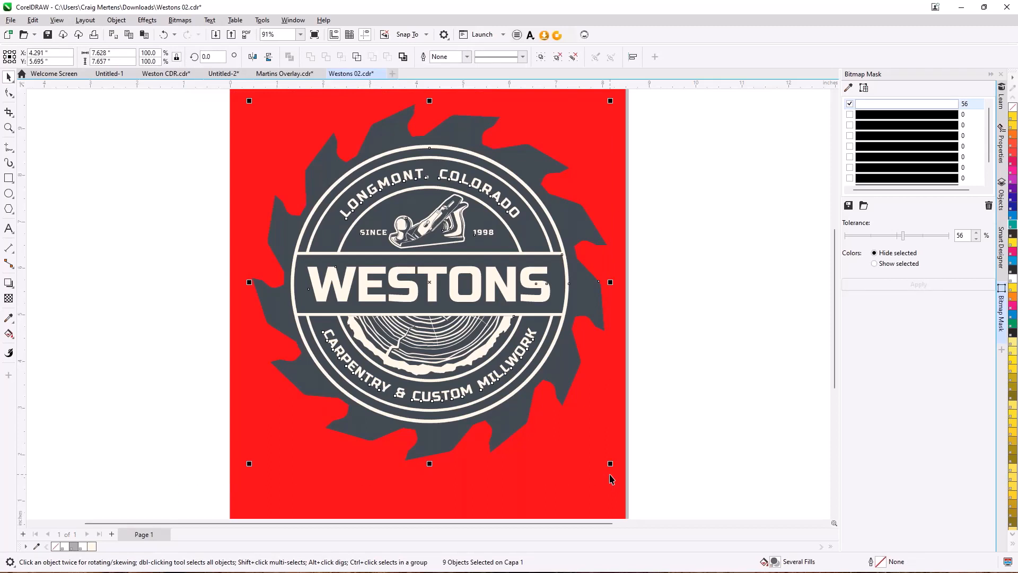
pyautogui.click(82, 119)
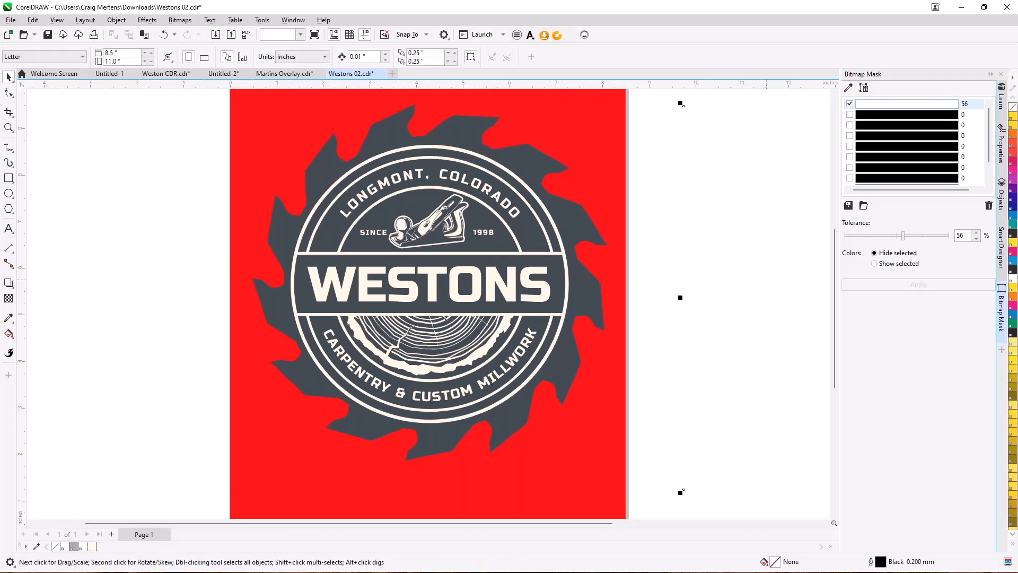
# - Bring the texture closer to the page and check it in Wireframe view, returning to Enhanced view
pyautogui.moveTo(766, 291); pyautogui.dragTo(726, 292)
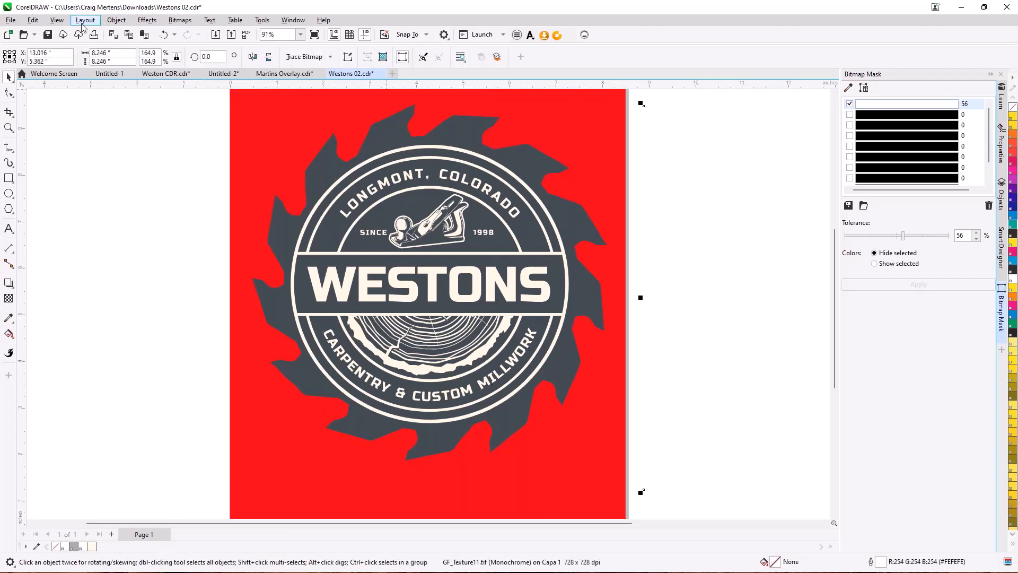
pyautogui.click(57, 20)
pyautogui.click(75, 33)
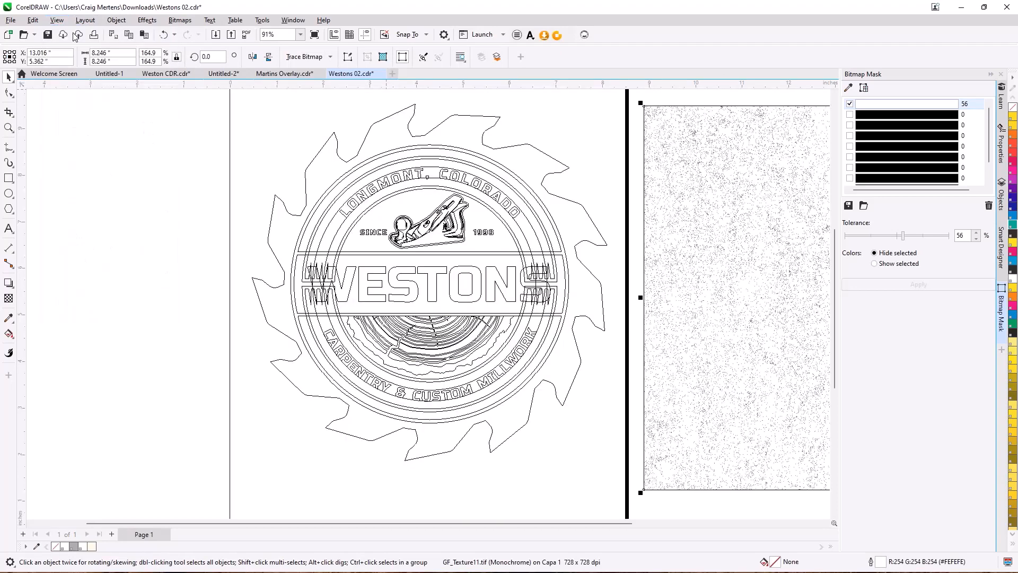
pyautogui.click(56, 20)
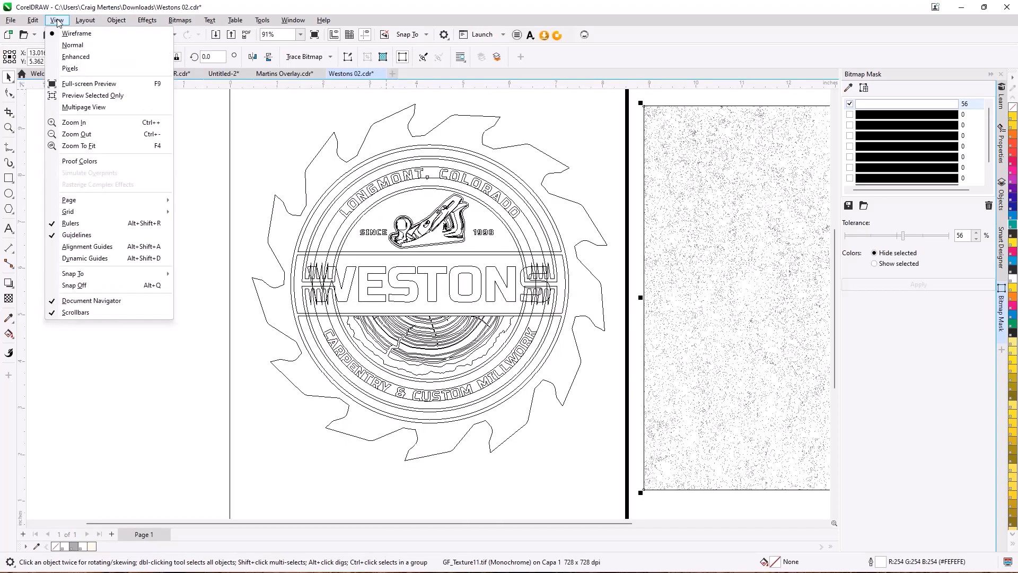
pyautogui.click(77, 59)
# - Select every object in the document to locate the white texture beside the page, and clear the selection
pyautogui.scroll(-5, 685, 223)
pyautogui.click(402, 160)
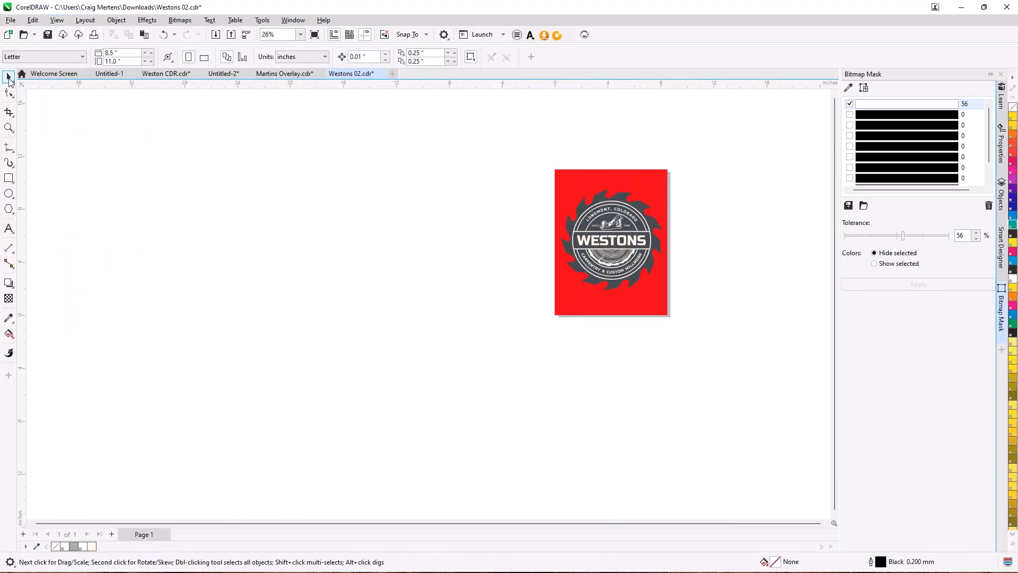
pyautogui.doubleClick(8, 78)
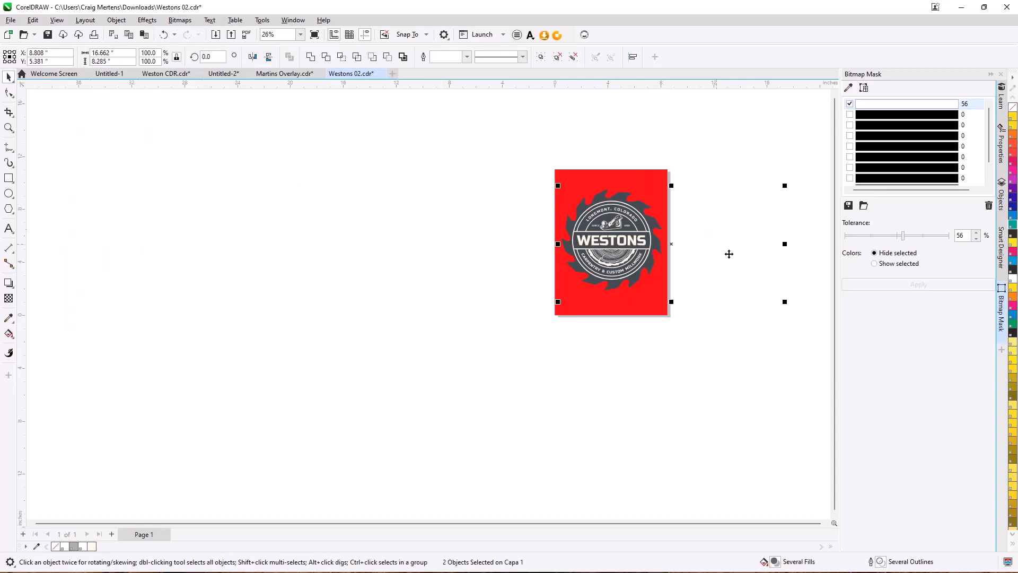
pyautogui.click(727, 133)
# - PowerClip the white texture bitmap inside the grouped saw-blade badge
pyautogui.click(745, 253)
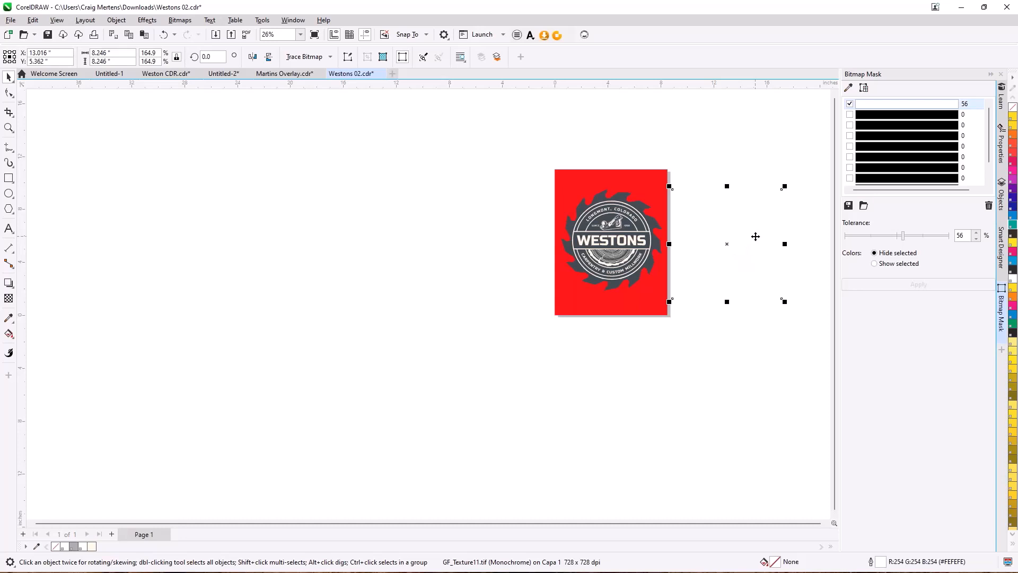
pyautogui.moveTo(755, 236); pyautogui.dragTo(641, 234)
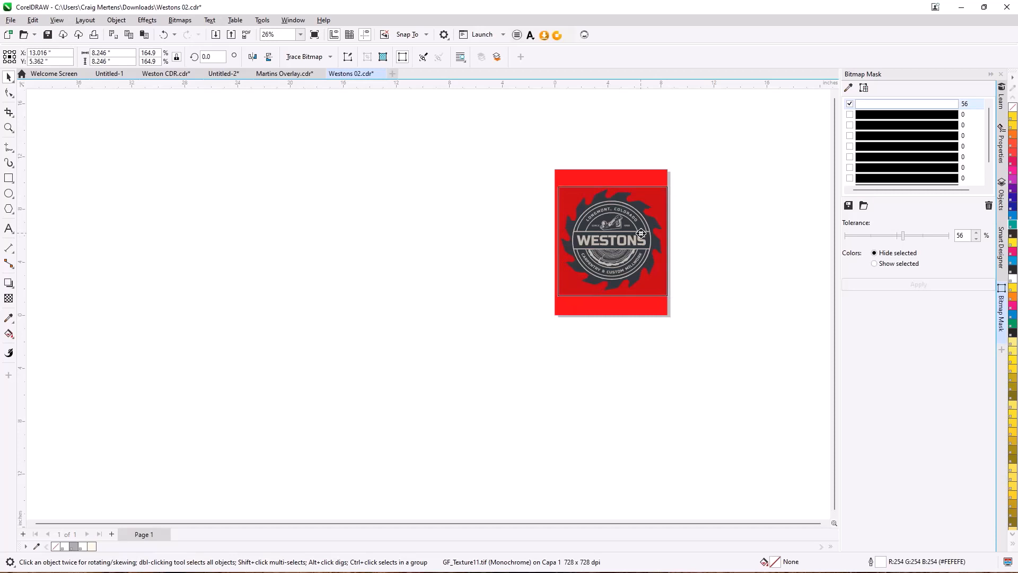
pyautogui.rightClick(641, 233)
pyautogui.click(681, 319)
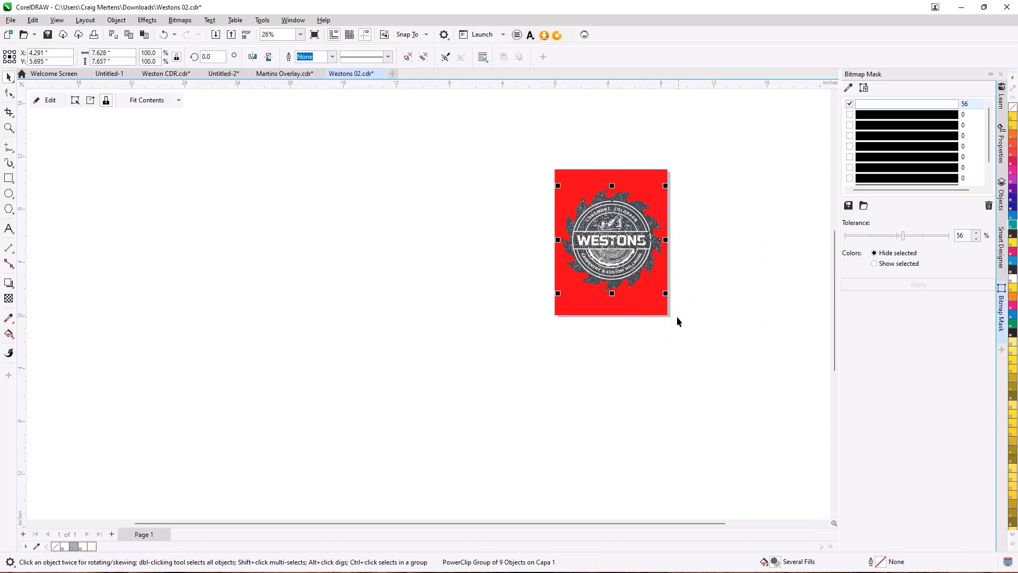
pyautogui.hotkey('shift', 'F2')
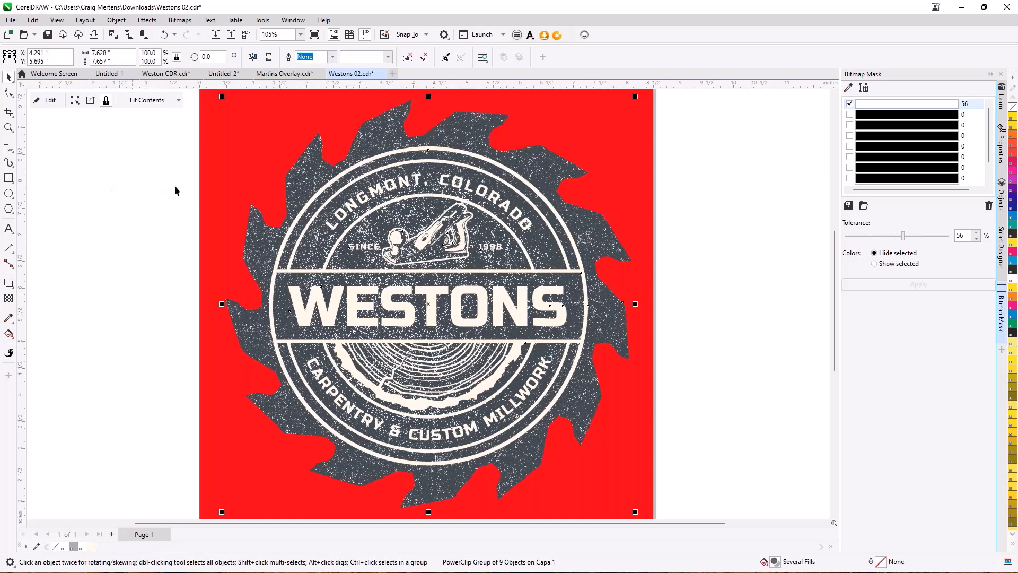
# - Open the badge's PowerClip contents for editing and place a duplicate of the texture about 1.25 inches to the right
pyautogui.rightClick(458, 211)
pyautogui.click(506, 234)
pyautogui.click(269, 121)
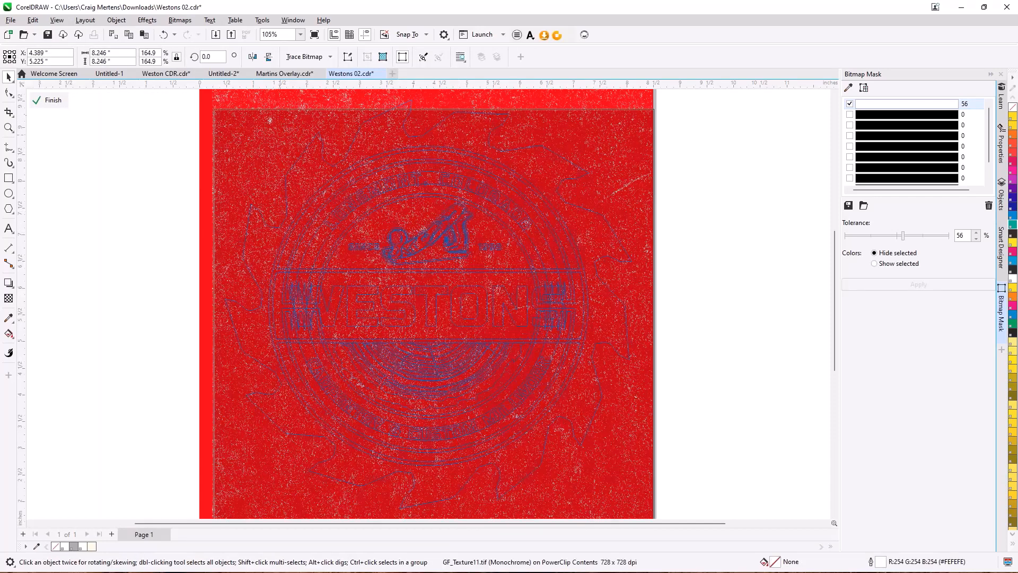
pyautogui.moveTo(269, 121); pyautogui.dragTo(283, 143)
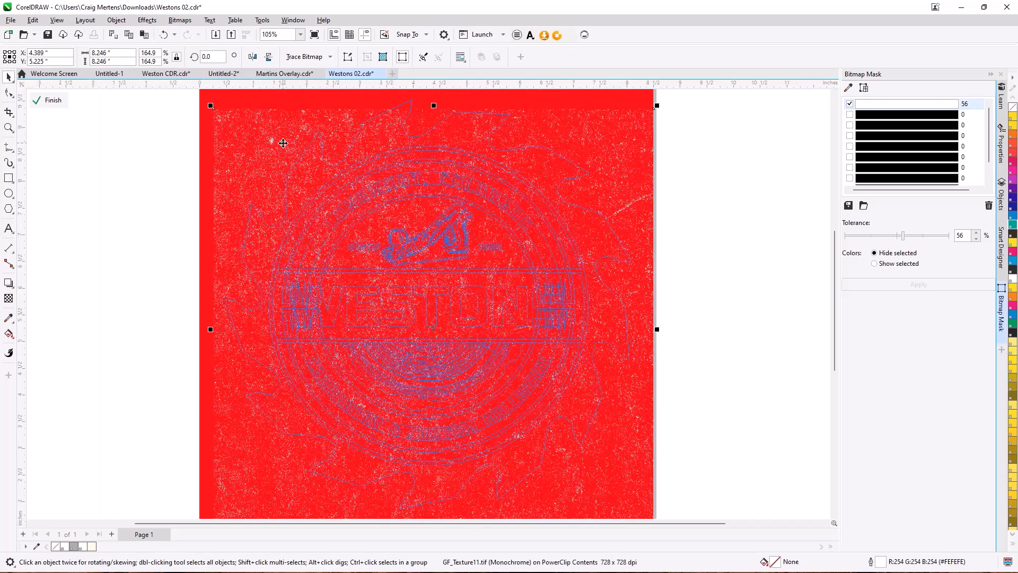
pyautogui.moveTo(283, 143); pyautogui.dragTo(350, 144)
# - Rotate the duplicate texture about 16.2 degrees and reposition it over the badge at about X 4.56 and Y 5.03 inches
pyautogui.click(339, 135)
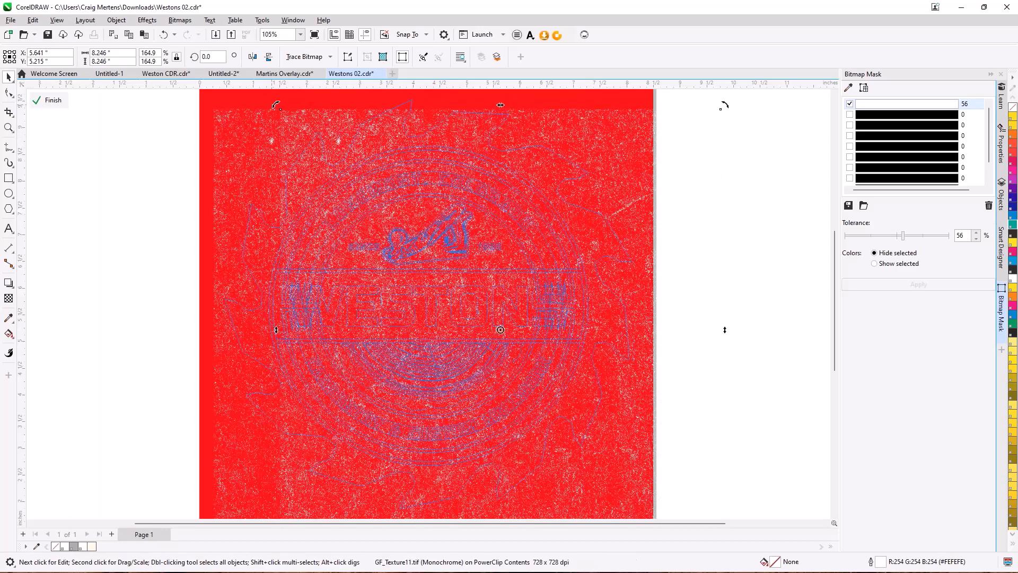
pyautogui.click(300, 127)
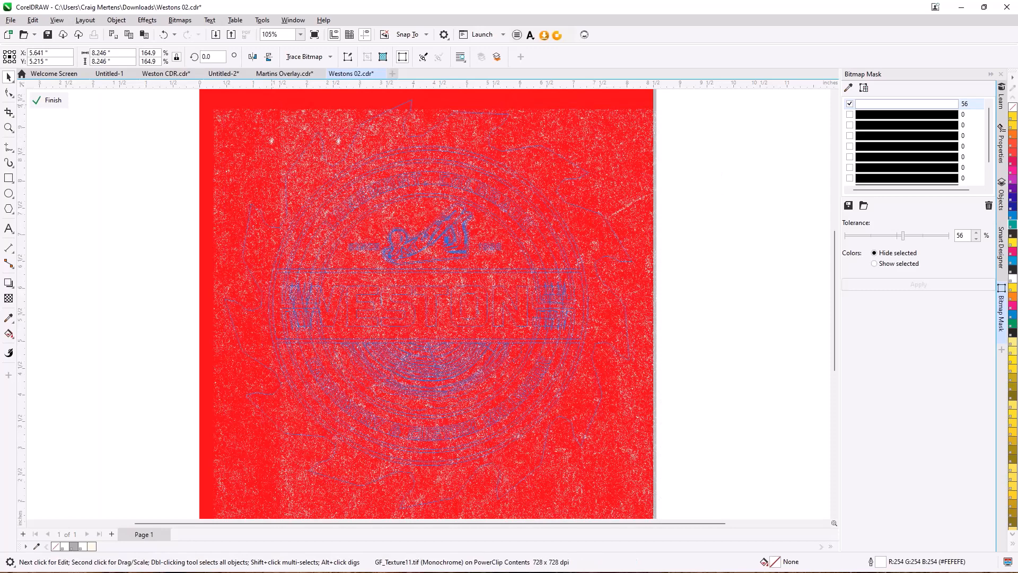
pyautogui.click(300, 129)
pyautogui.moveTo(276, 107); pyautogui.dragTo(226, 179)
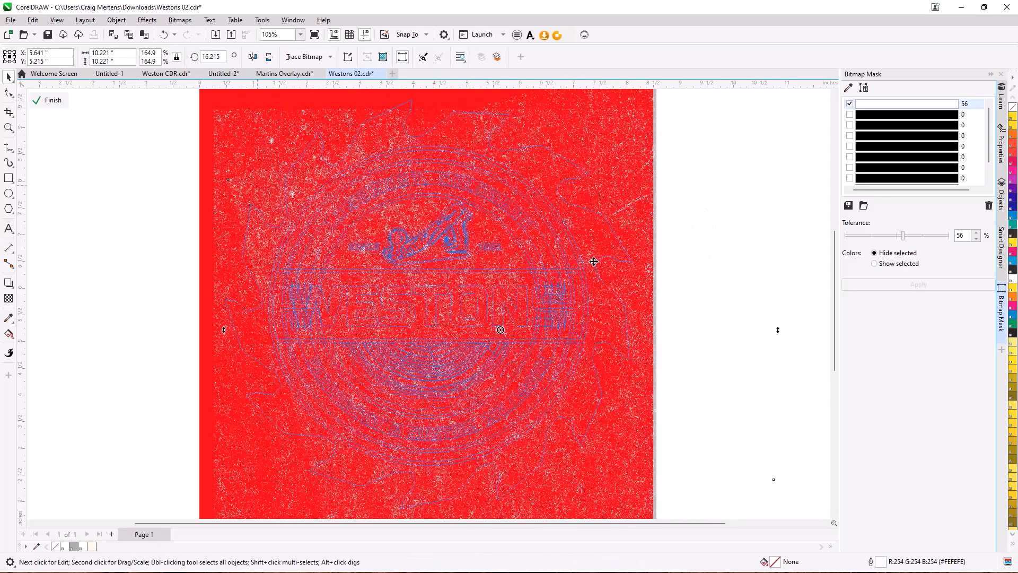
pyautogui.moveTo(594, 261); pyautogui.dragTo(553, 275)
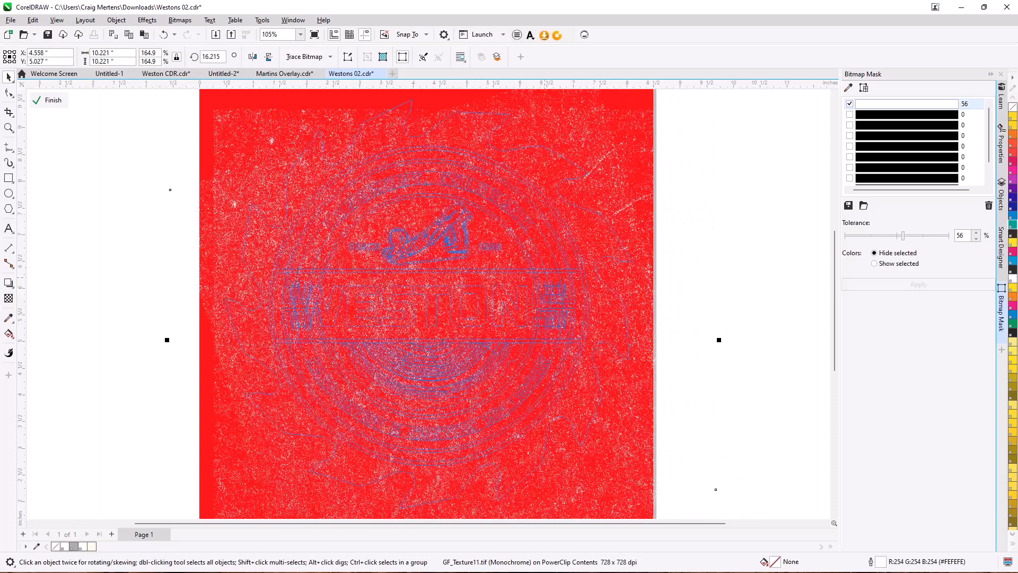
# - Recolor both texture bitmaps inside the PowerClip to PANTONE Yellow C and finish editing the contents
pyautogui.rightClick(1013, 118)
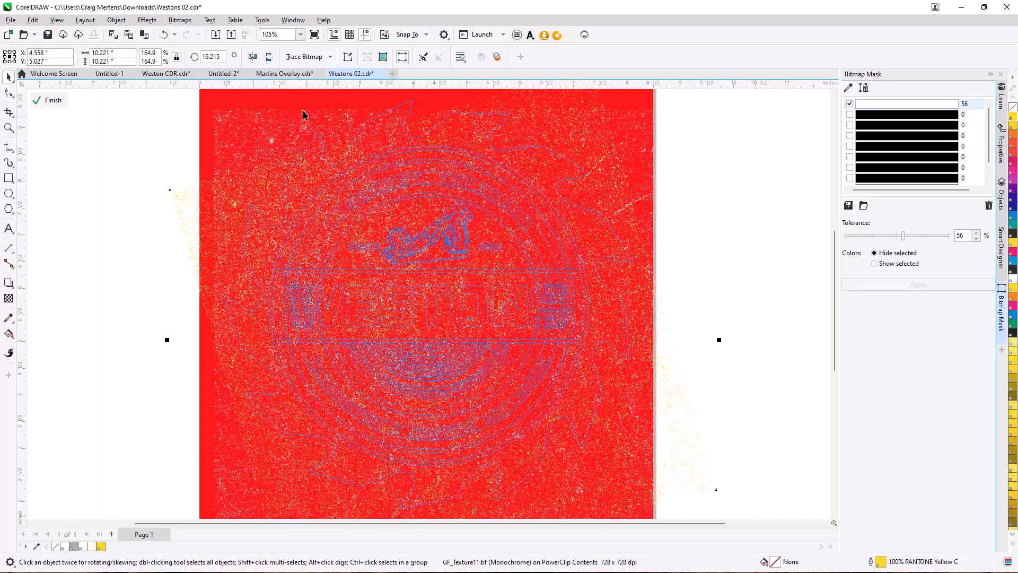
pyautogui.click(236, 127)
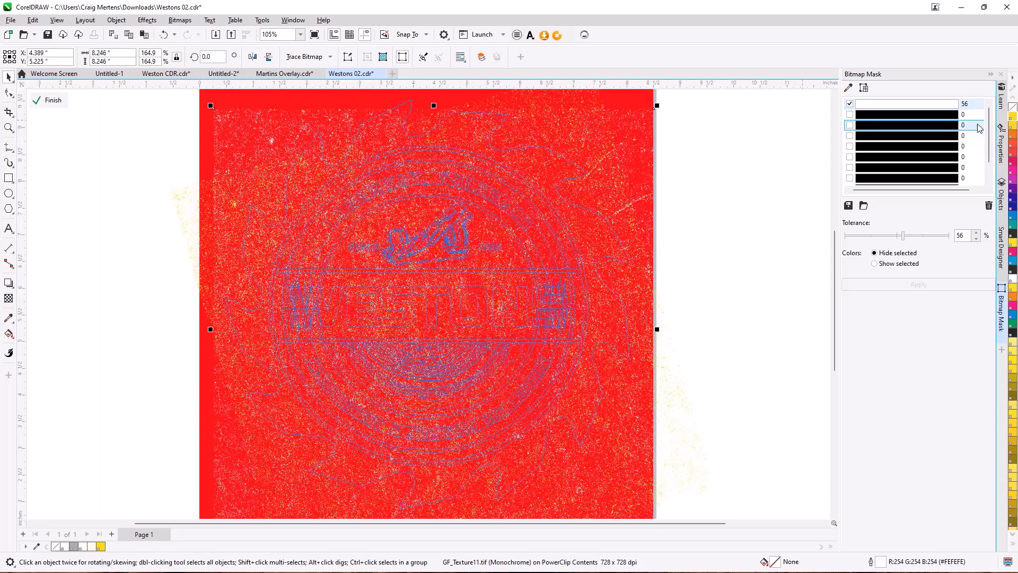
pyautogui.rightClick(1013, 109)
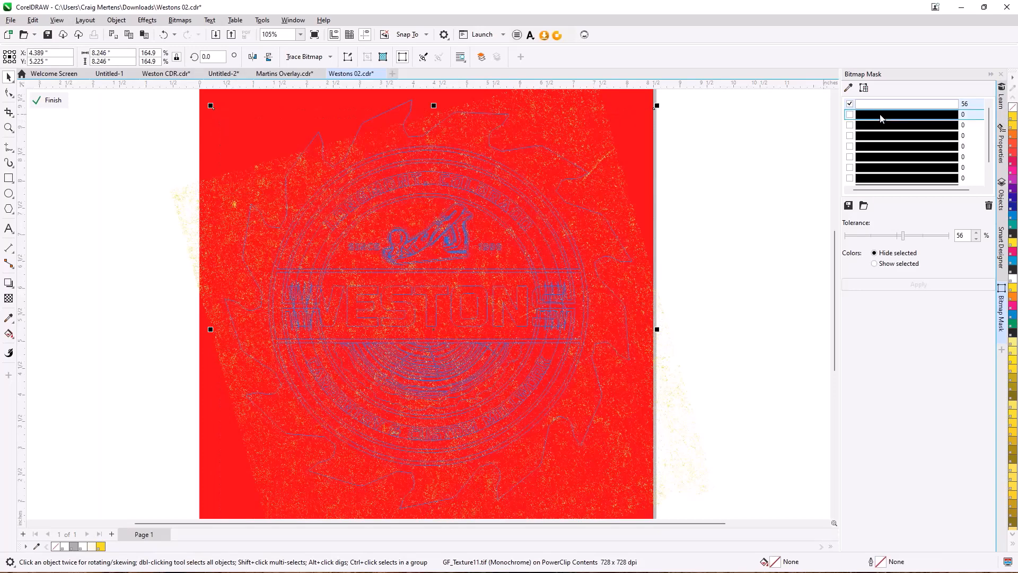
pyautogui.hotkey('ctrl', 'z')
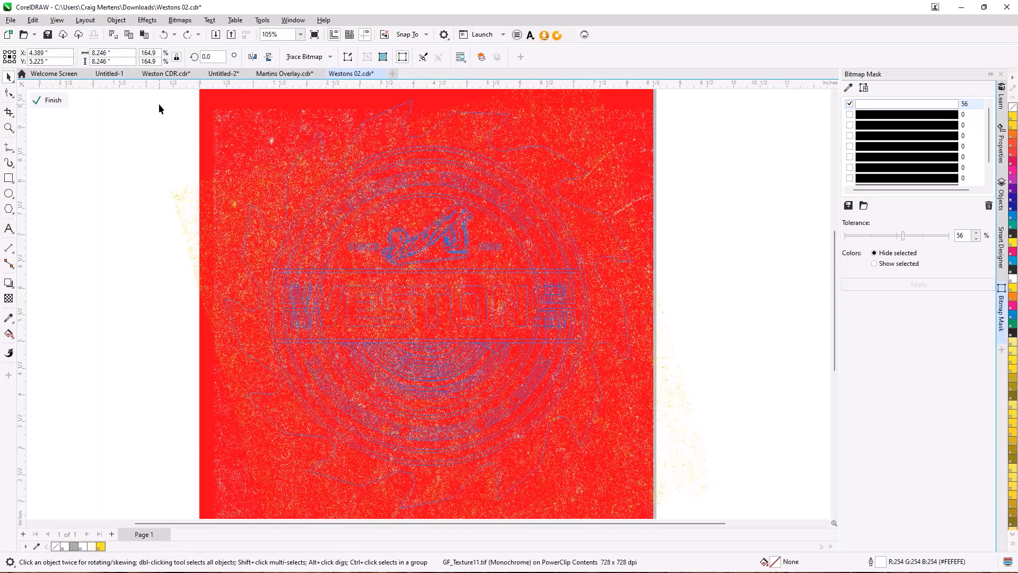
pyautogui.rightClick(1013, 120)
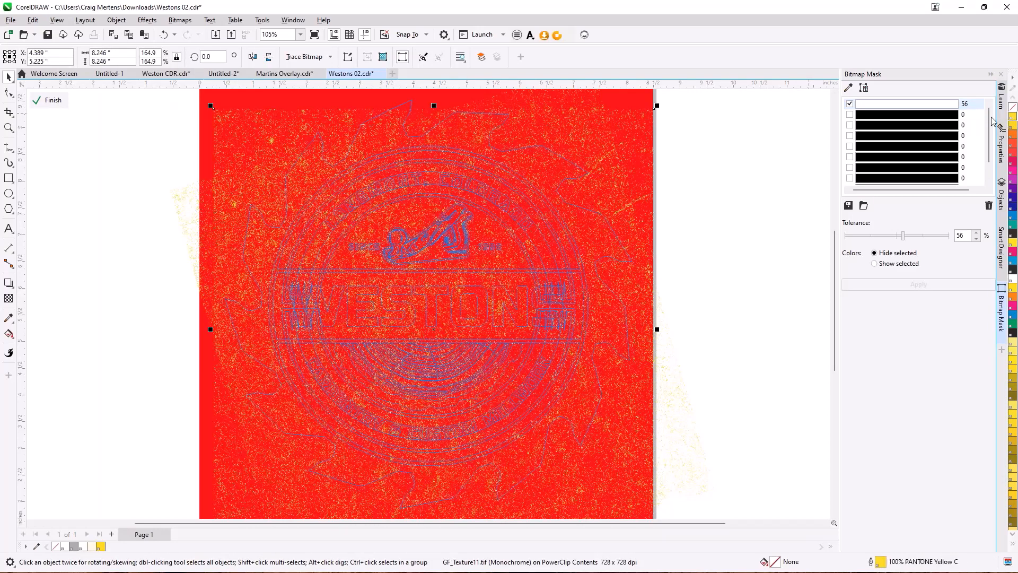
pyautogui.click(54, 100)
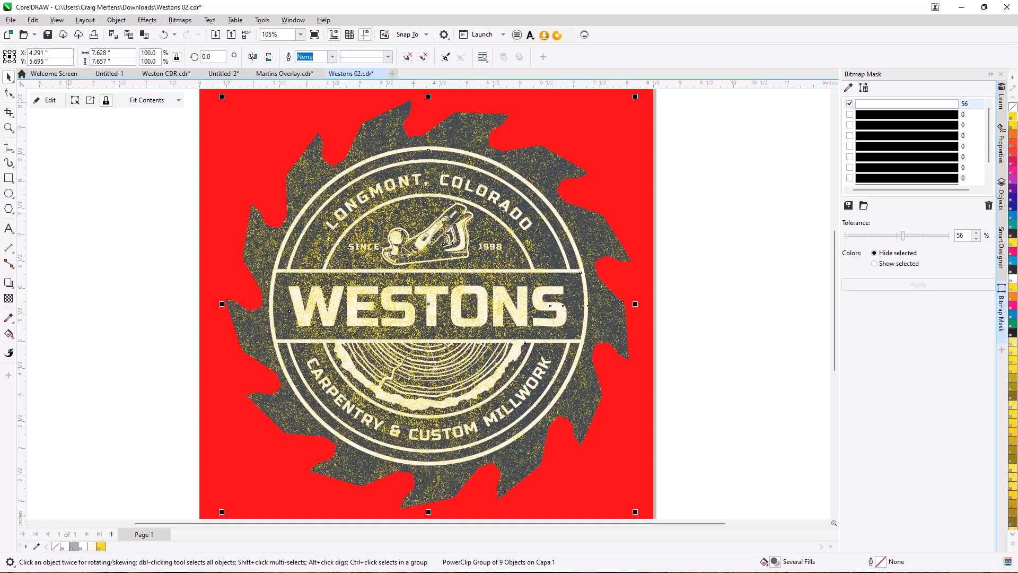
# - Convert the textured badge to a 600 dpi CMYK (32-bit) bitmap with anti-aliasing and a transparent background
pyautogui.click(182, 22)
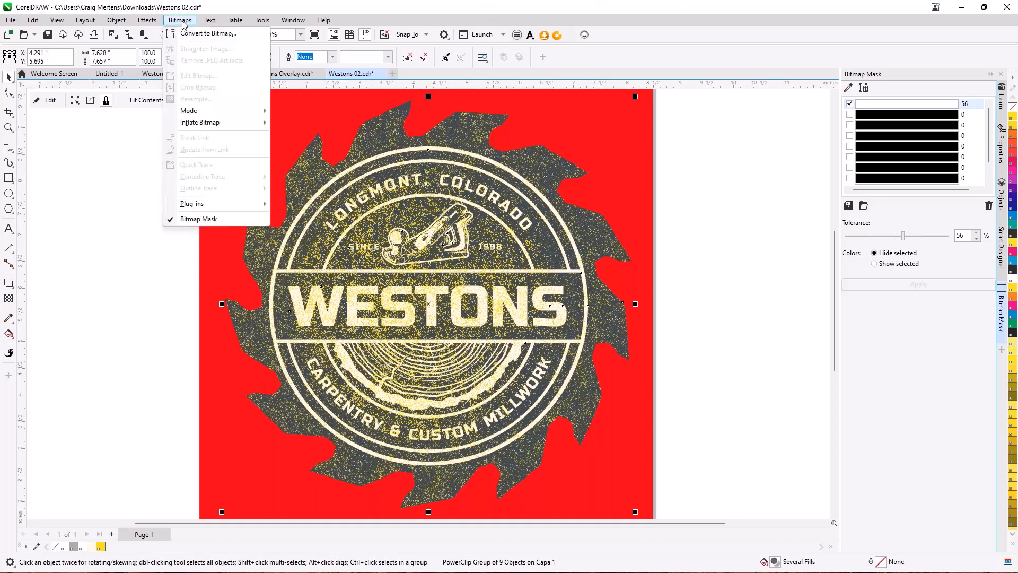
pyautogui.click(203, 34)
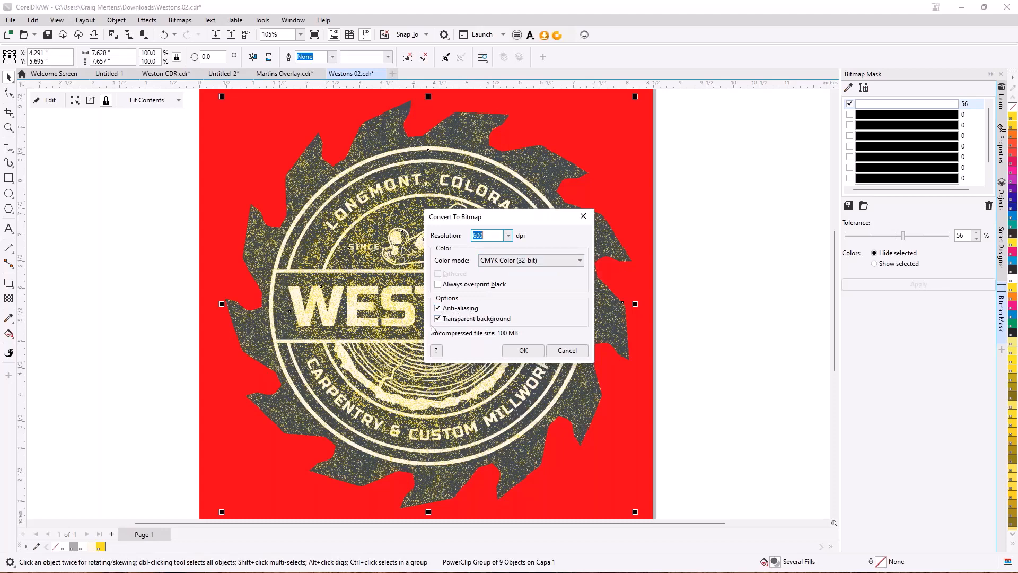
pyautogui.click(522, 351)
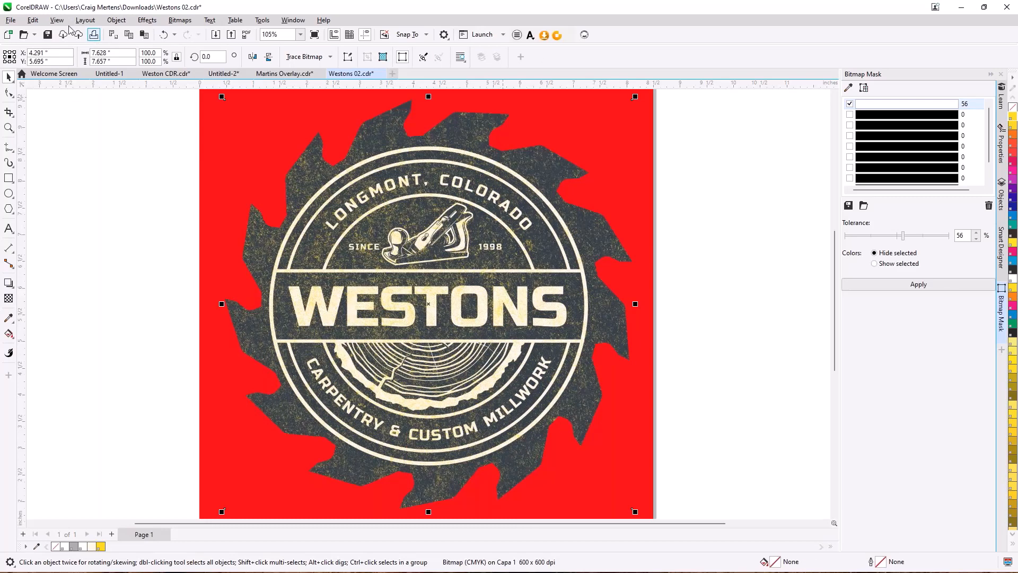
# - Check the badge in wireframe view to verify it is one bitmap, and return to the full-color view
pyautogui.click(57, 20)
pyautogui.click(65, 34)
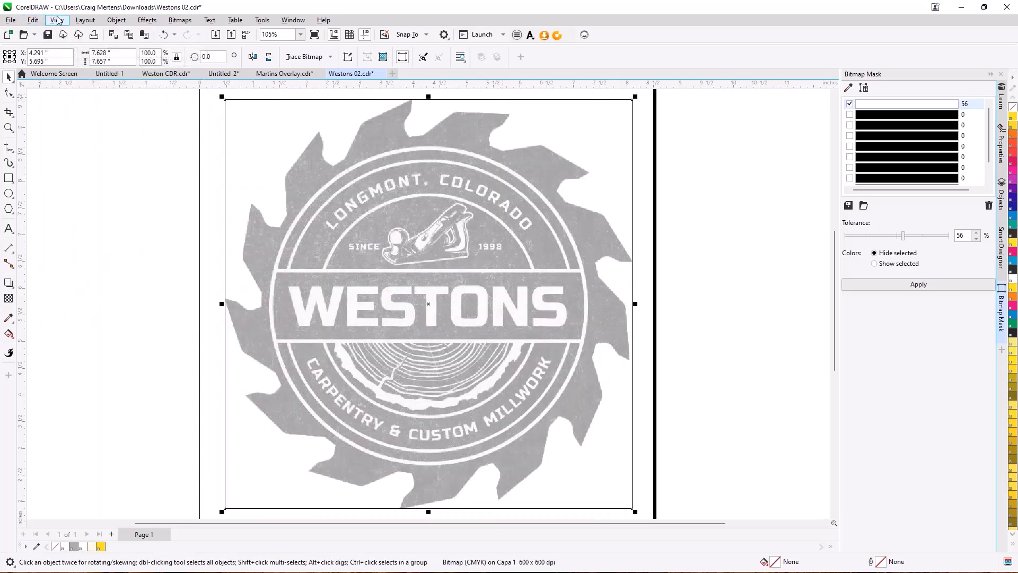
pyautogui.click(57, 21)
pyautogui.click(74, 57)
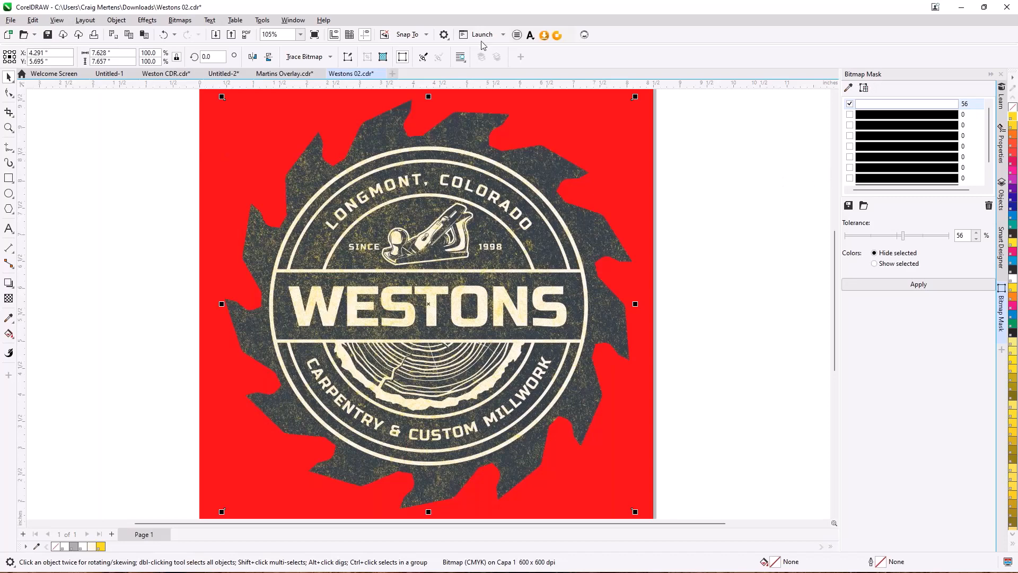
# - Sample the yellow texture color from the badge as the first Bitmap Mask color
pyautogui.click(180, 20)
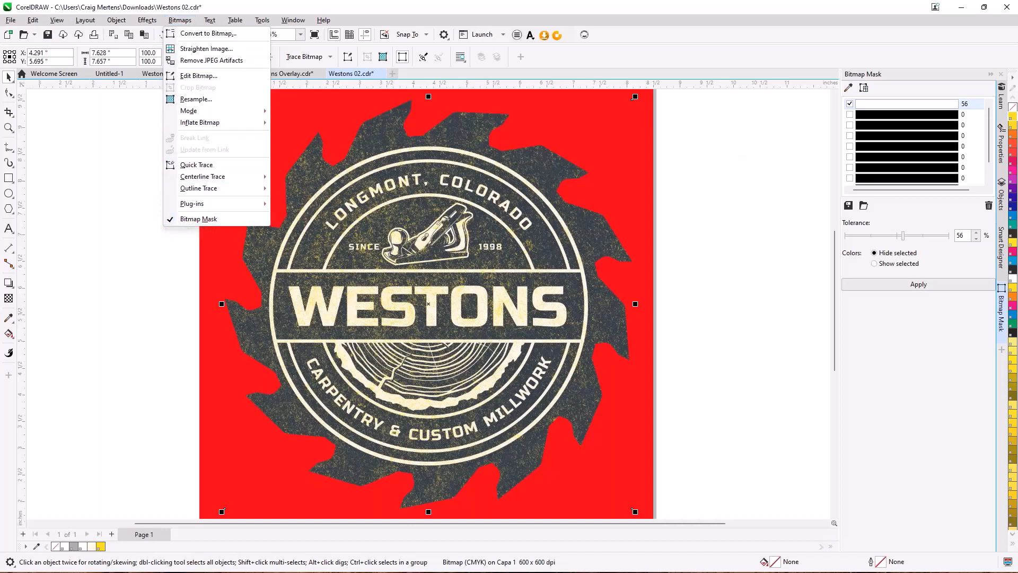
pyautogui.click(740, 148)
pyautogui.click(848, 88)
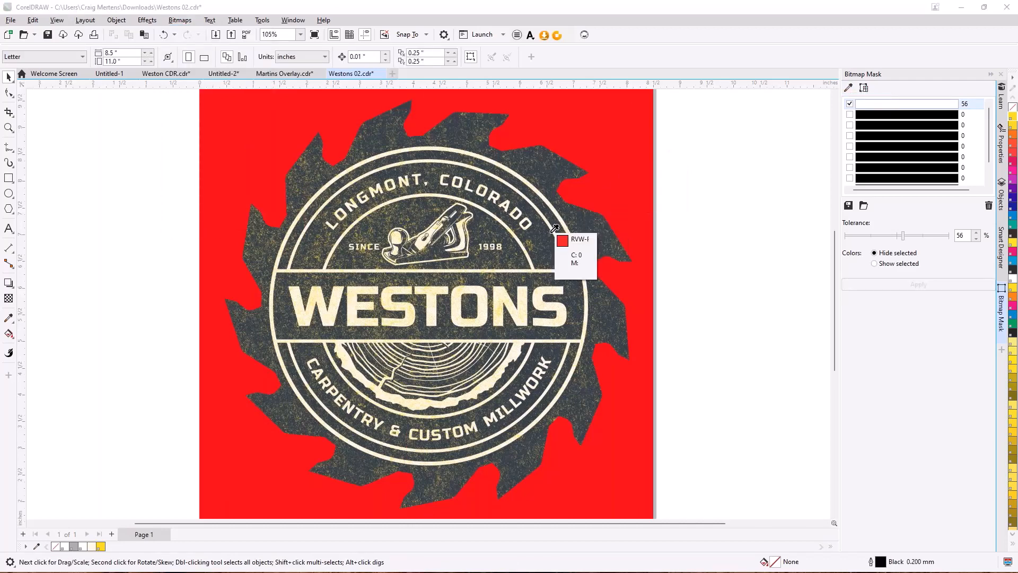
pyautogui.click(531, 240)
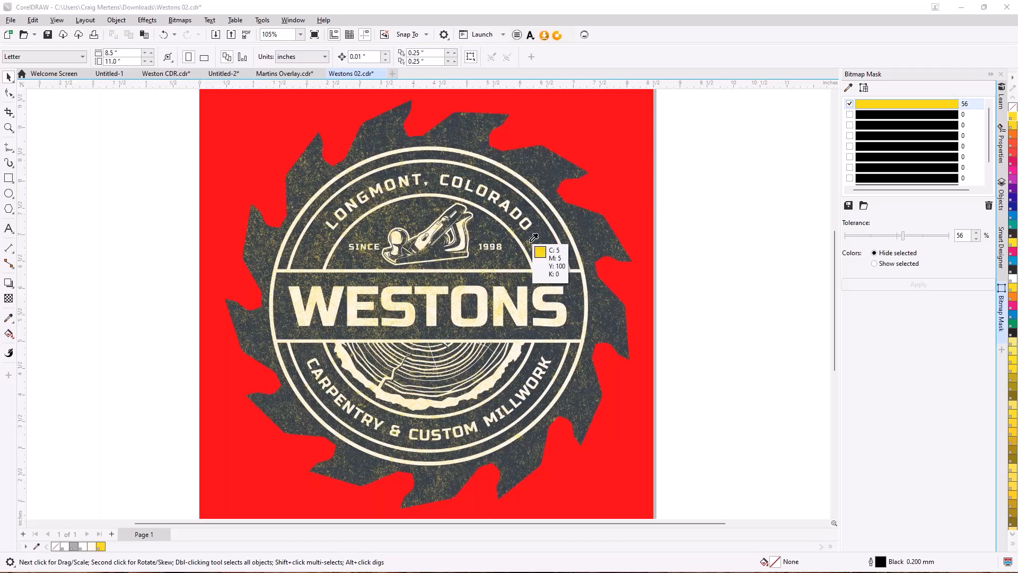
pyautogui.click(533, 239)
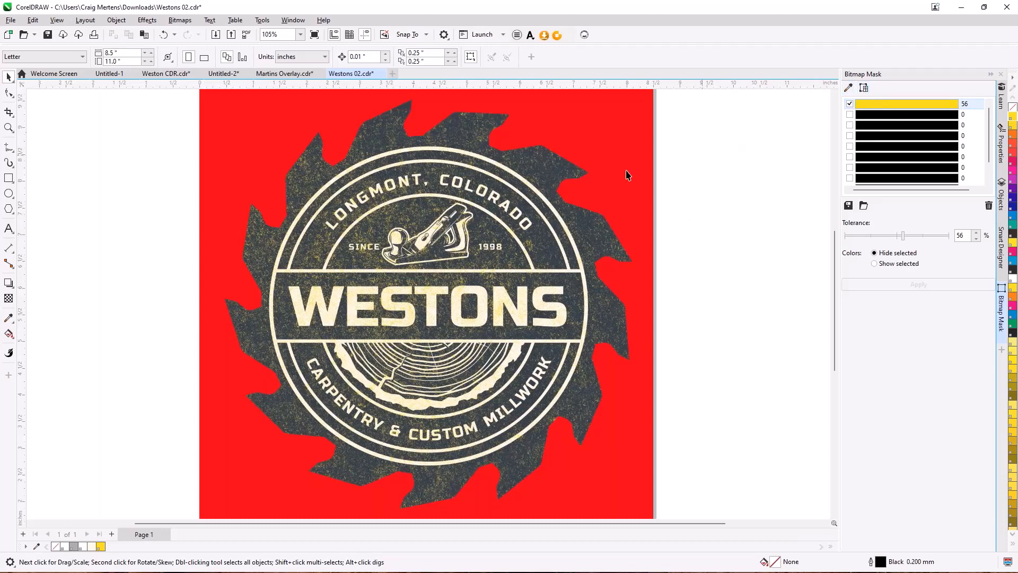
# - Hide the sampled yellow in the badge bitmap with the mask tolerance at 0%, accepting the softmask replacement
pyautogui.click(522, 208)
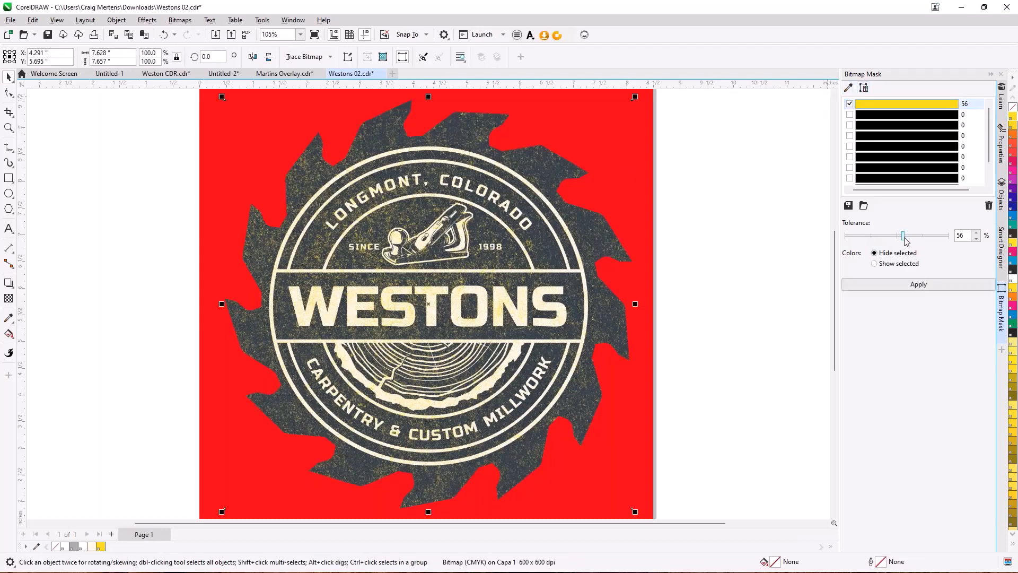
pyautogui.moveTo(902, 235); pyautogui.dragTo(846, 237)
pyautogui.click(908, 282)
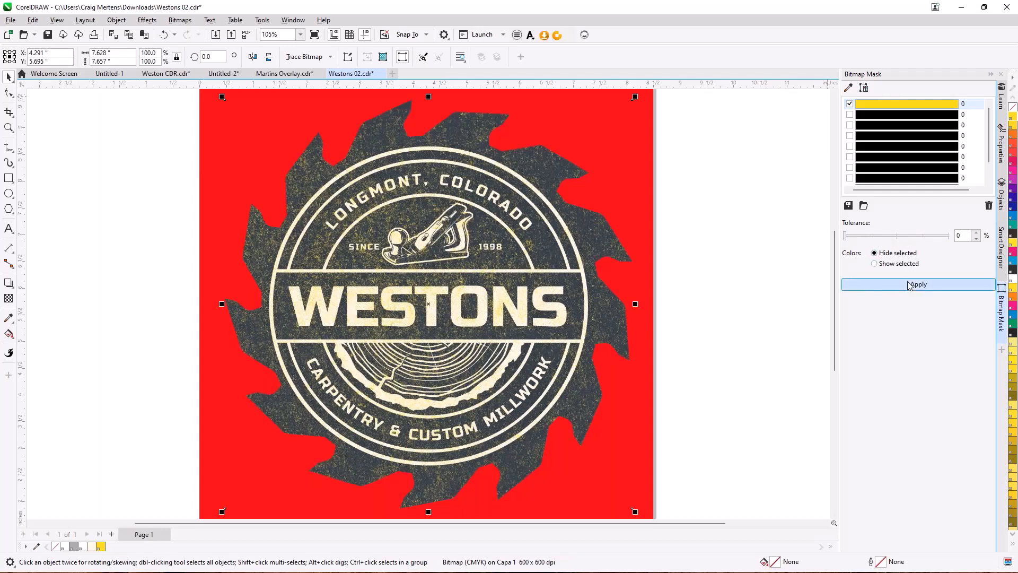
pyautogui.click(604, 317)
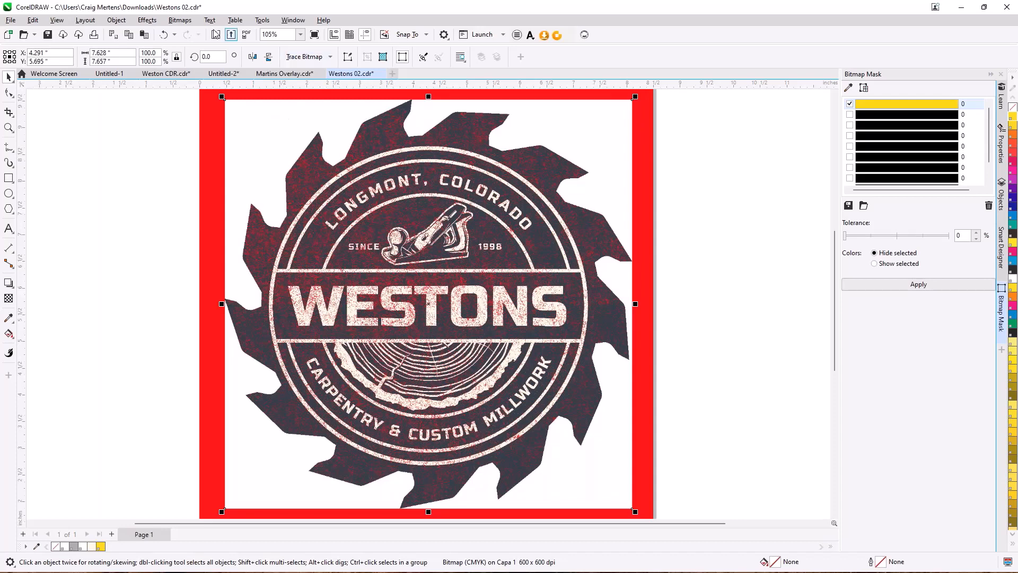
# - Convert the masked badge to a bitmap again to bake in the knocked-out texture
pyautogui.click(187, 21)
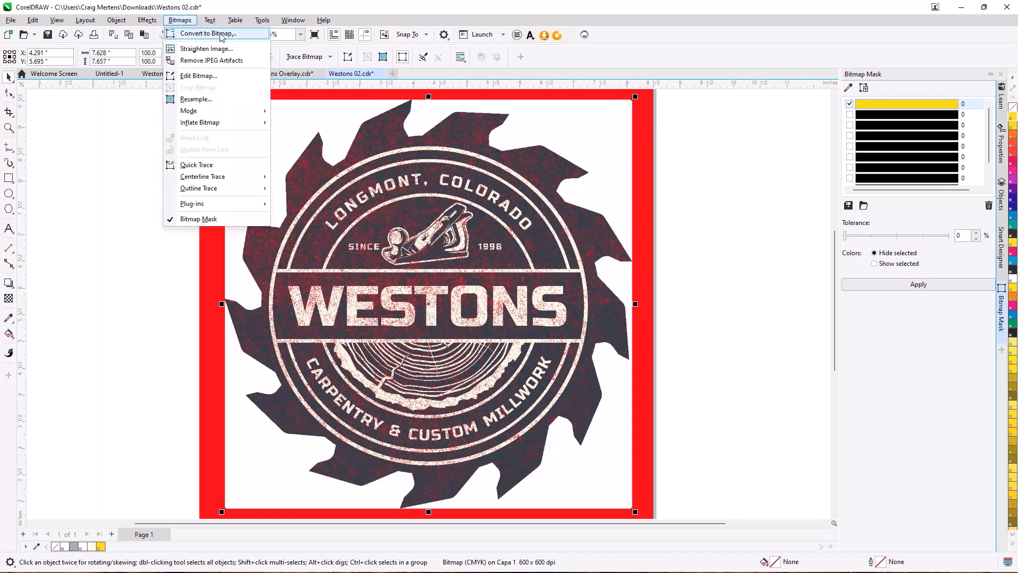
pyautogui.click(220, 34)
pyautogui.click(519, 352)
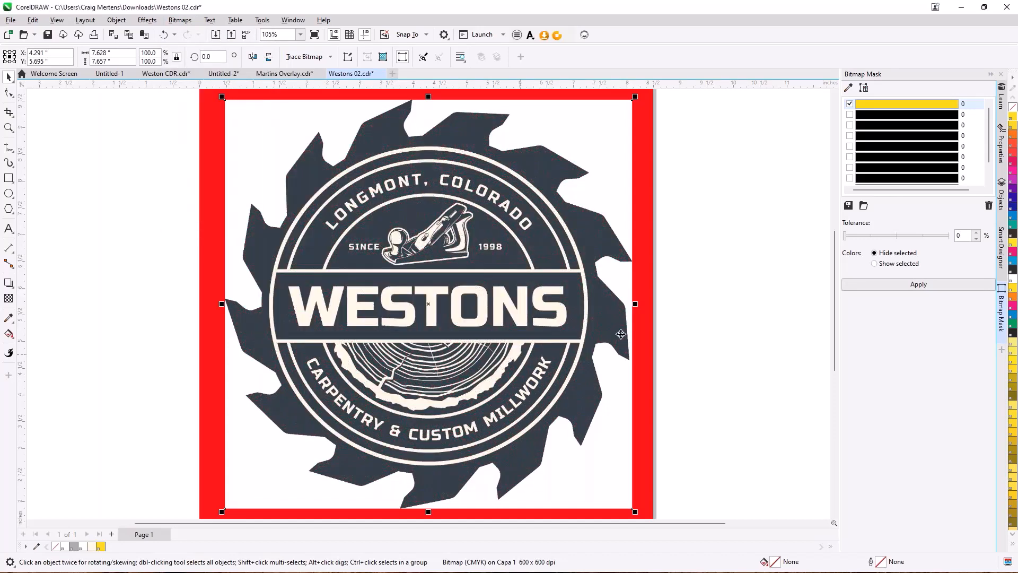
# - Sample the white around the saw blade and hide it with the Bitmap Mask, accepting the softmask replacement
pyautogui.click(848, 88)
pyautogui.click(642, 131)
pyautogui.click(617, 132)
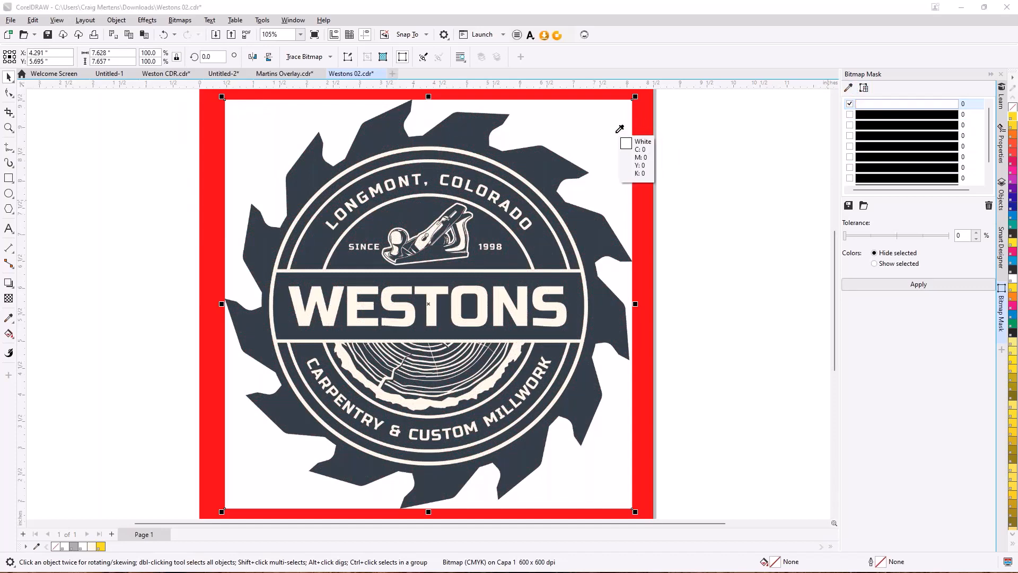
pyautogui.click(847, 286)
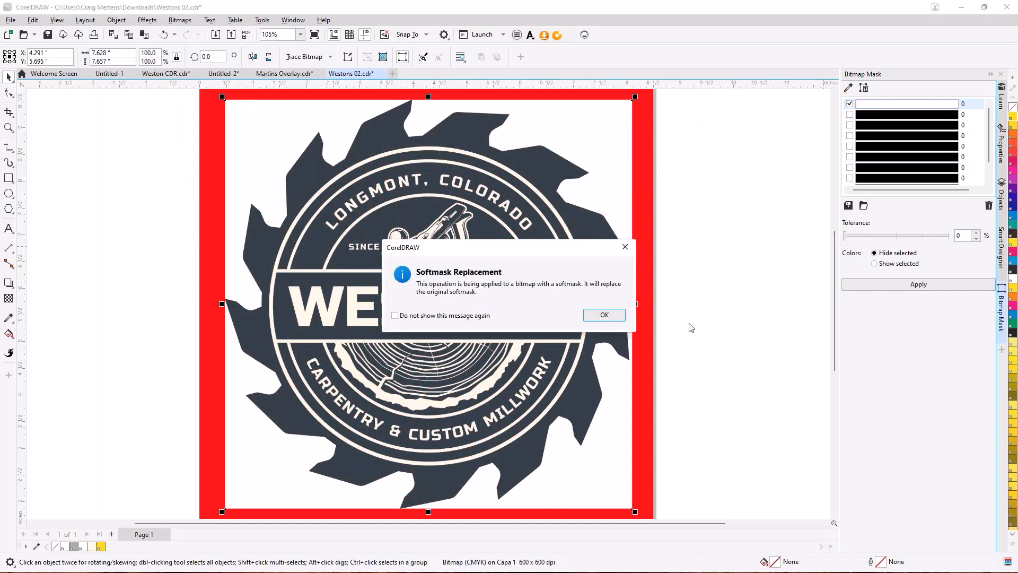
pyautogui.click(612, 318)
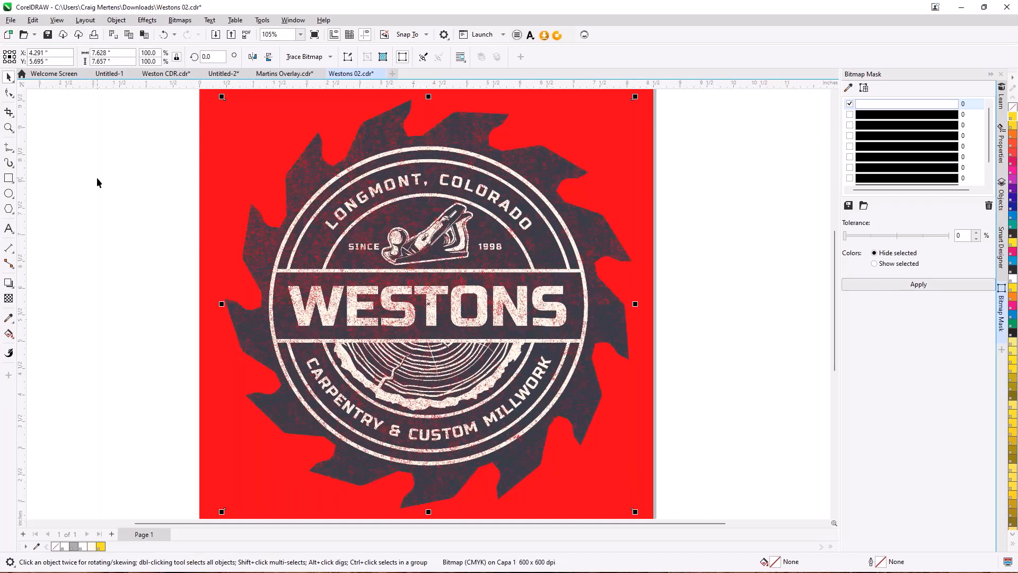
# - Move the badge to about X 4.23 and Y 5.78 inches, and set the page to No background
pyautogui.click(164, 203)
pyautogui.moveTo(328, 310); pyautogui.dragTo(385, 325)
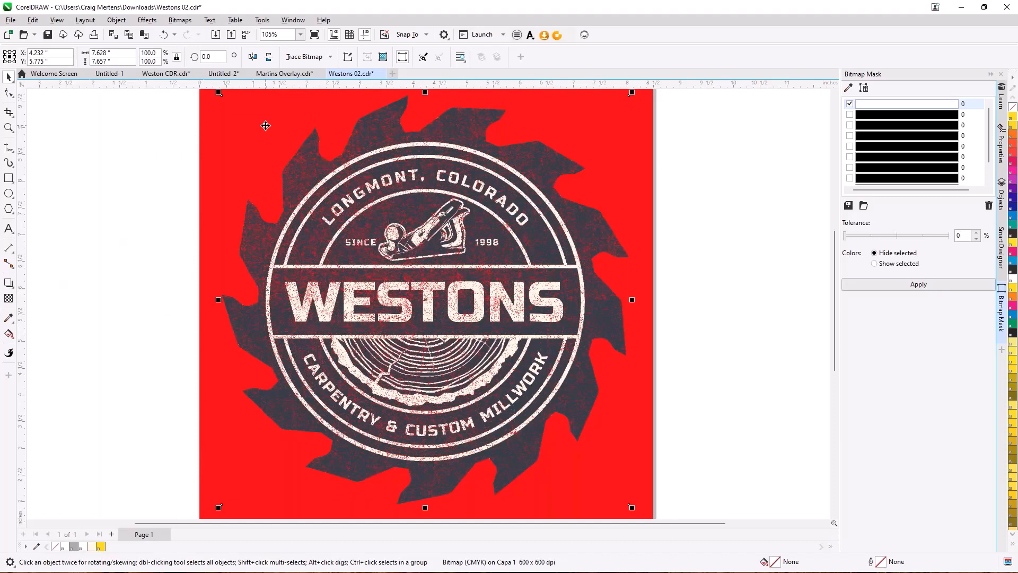
pyautogui.doubleClick(654, 156)
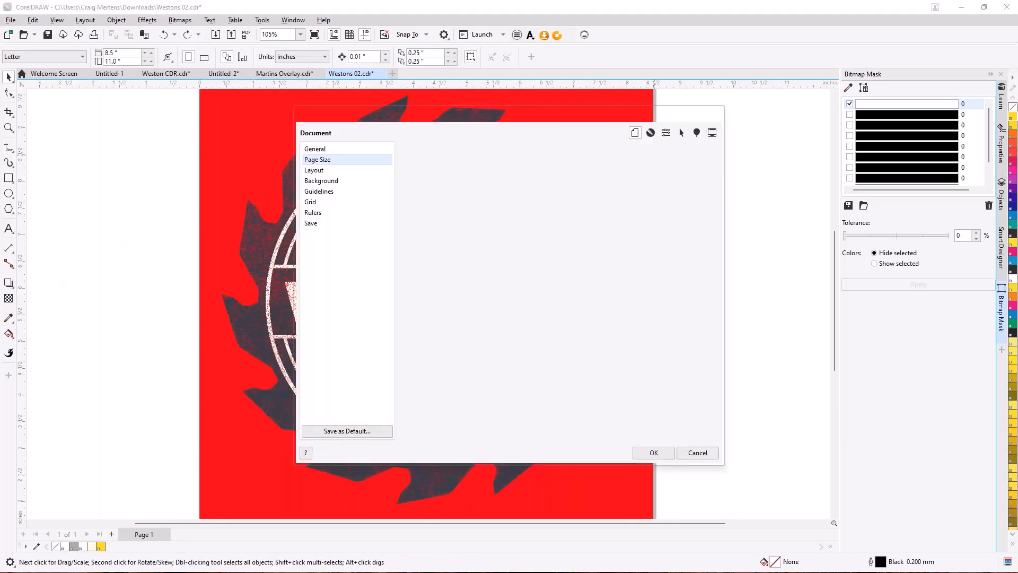
pyautogui.click(320, 181)
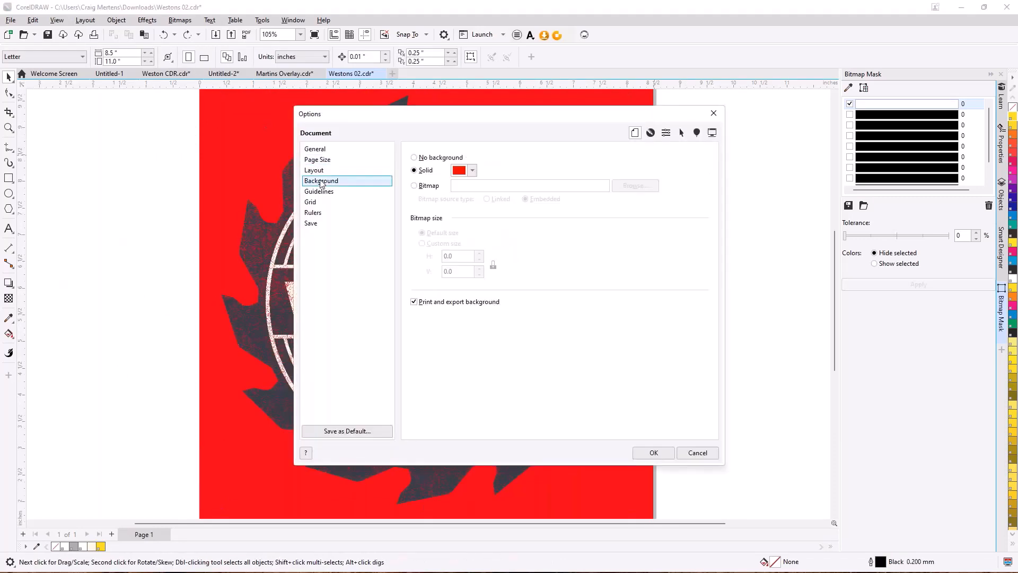
pyautogui.click(413, 158)
pyautogui.click(653, 453)
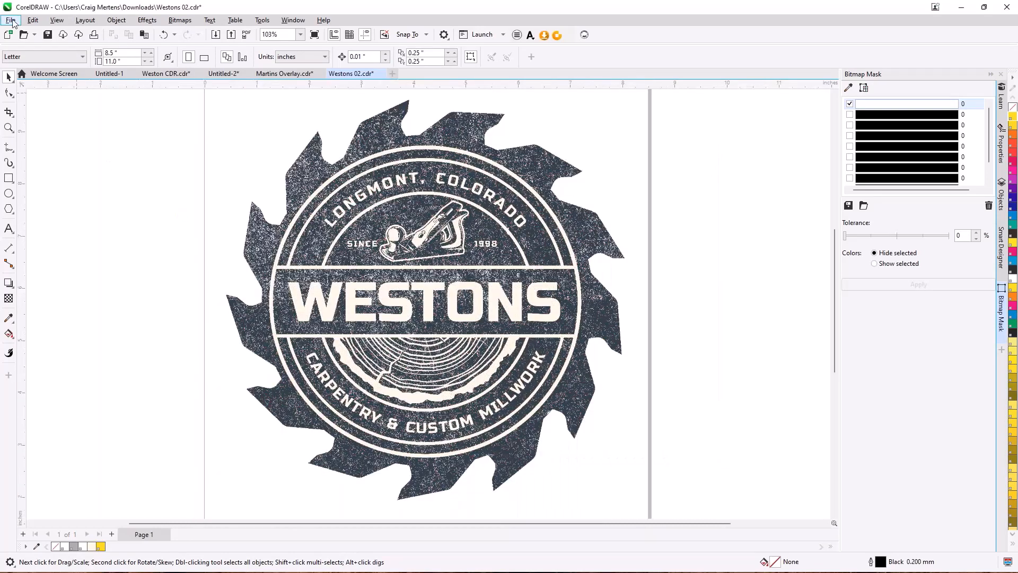
# - Export the badge to the Downloads folder as a PNG named Westons 02C
pyautogui.click(11, 20)
pyautogui.click(32, 208)
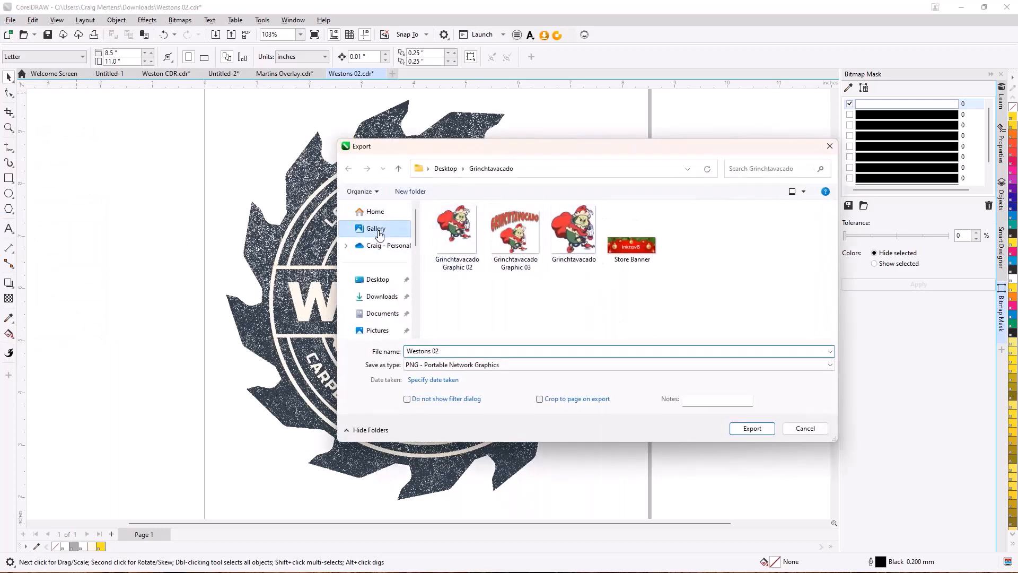
pyautogui.click(378, 229)
pyautogui.click(382, 296)
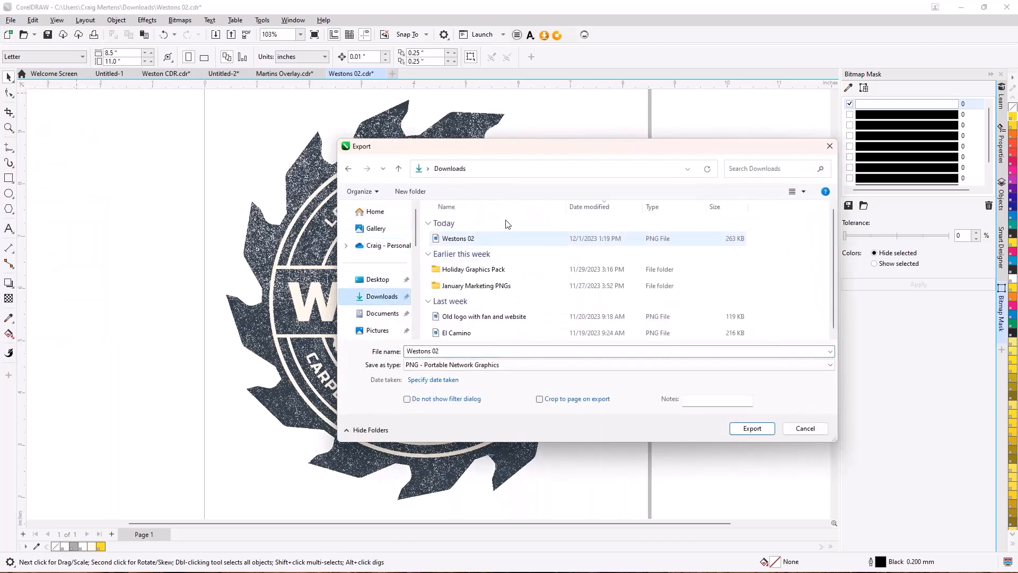
pyautogui.click(464, 243)
pyautogui.click(446, 350)
pyautogui.click(447, 349)
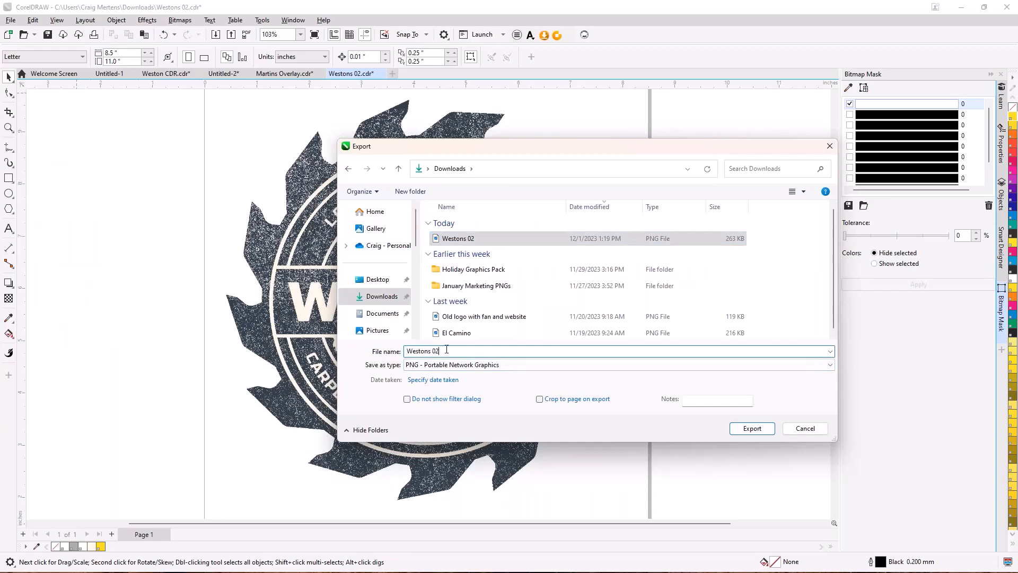
pyautogui.write('C')
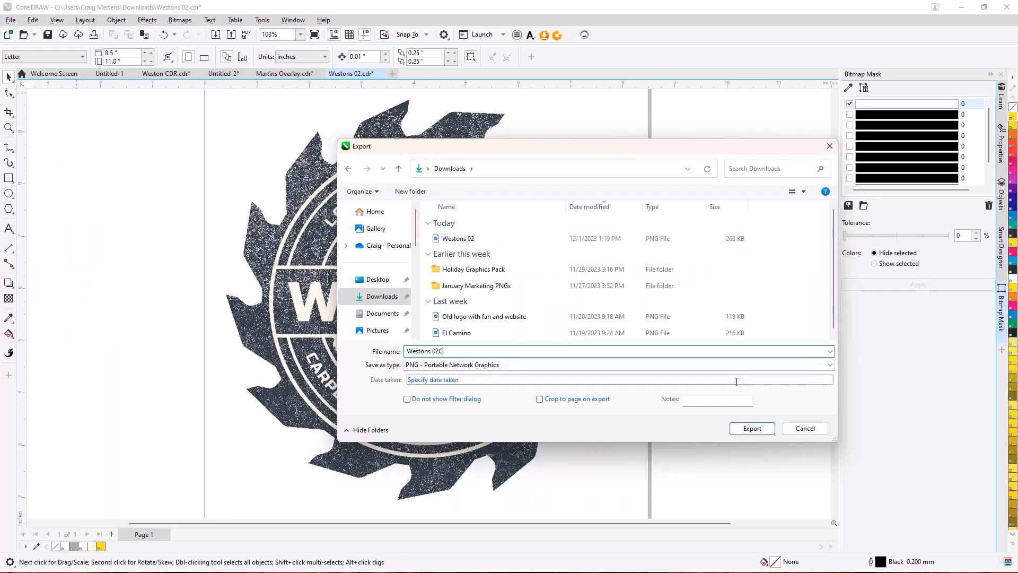
pyautogui.click(749, 427)
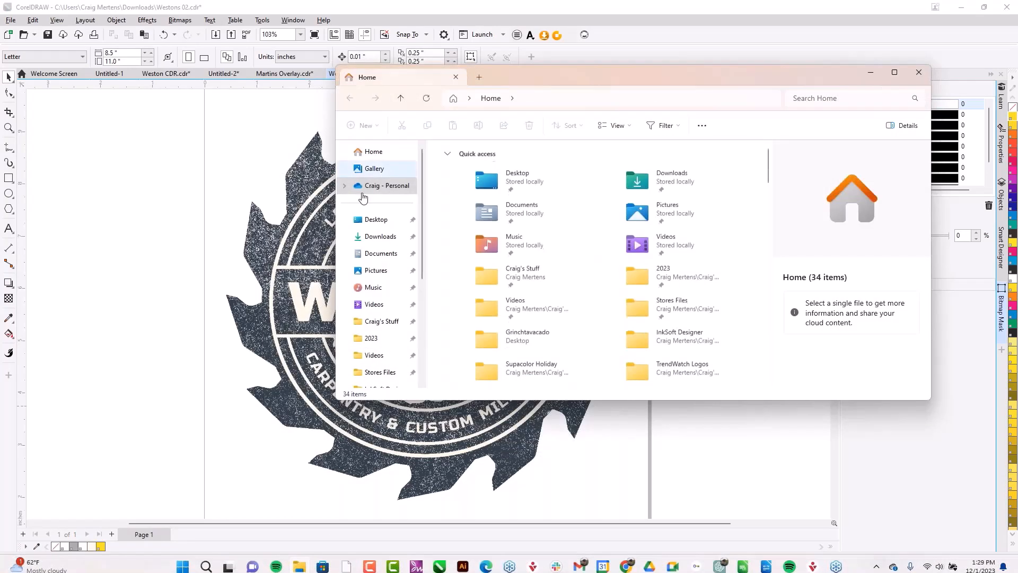
# - Open the exported Westons 02C PNG from Downloads in the image viewer to check its transparency
pyautogui.click(380, 236)
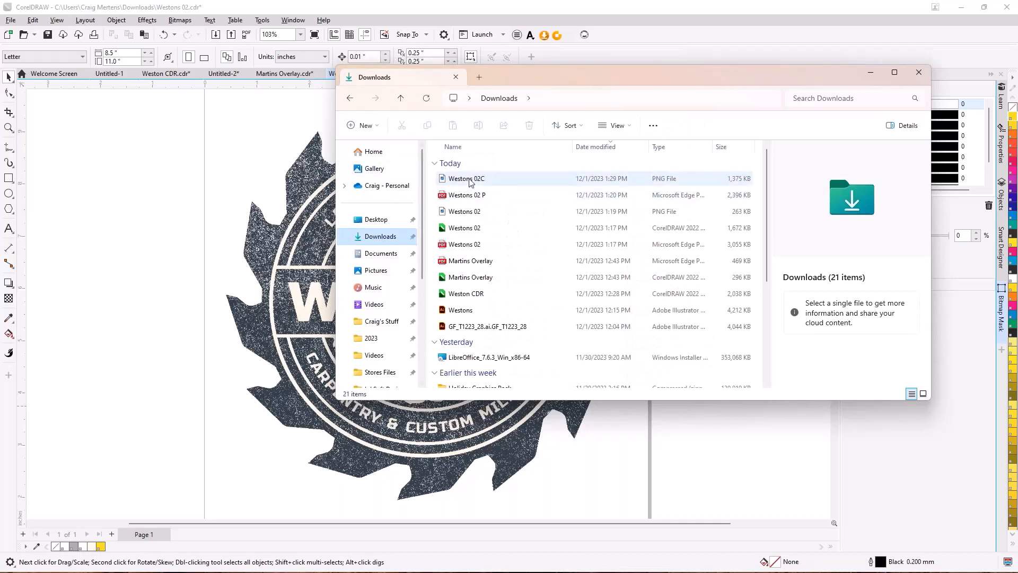
pyautogui.doubleClick(470, 178)
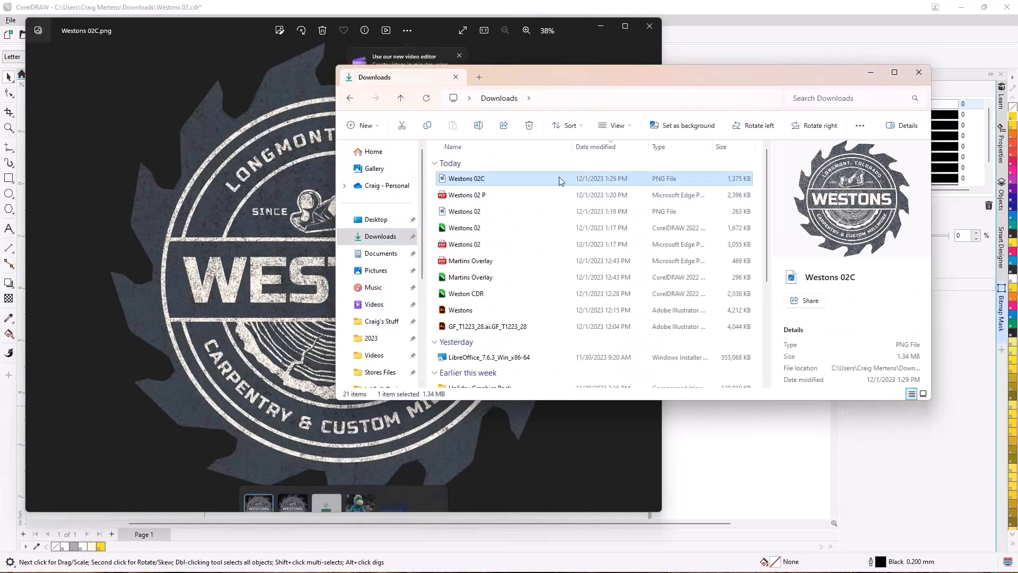
pyautogui.click(870, 76)
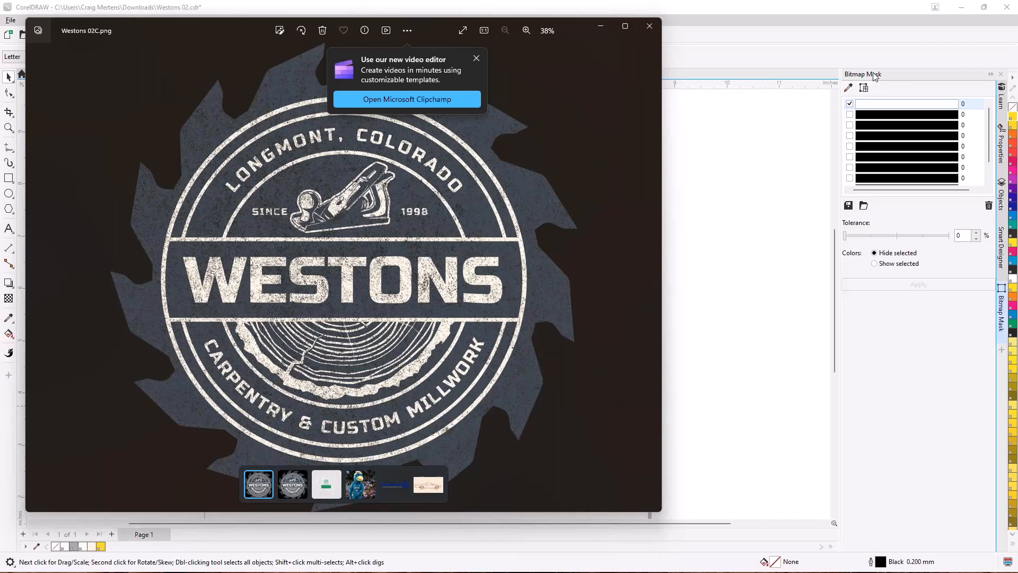
# - Close the Westons 02C PNG preview and switch to the Martins badge open in GraphicsFlow in Chrome
pyautogui.click(649, 27)
pyautogui.hotkey('alt', 'Tab')
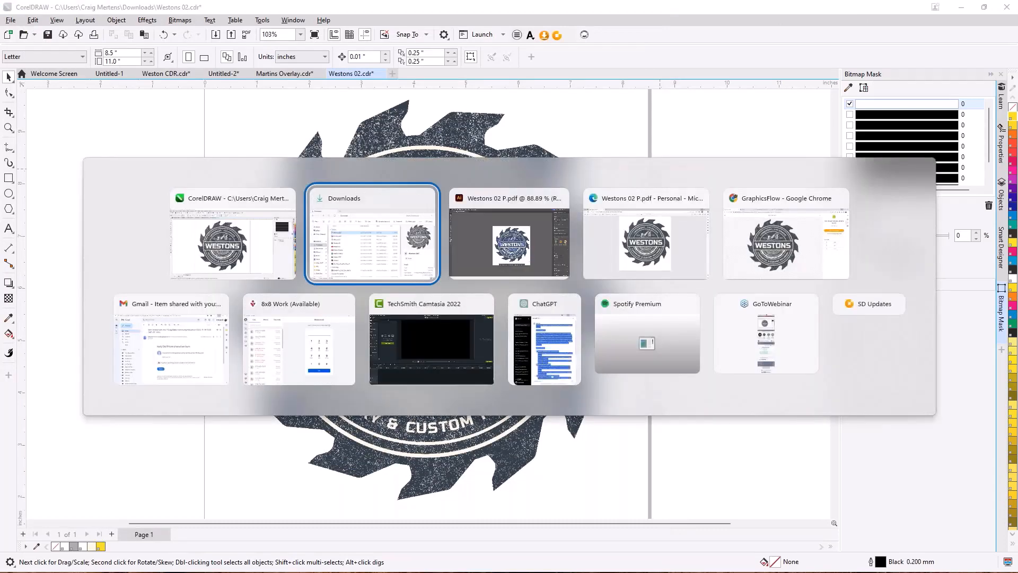
pyautogui.hotkey('alt', 'Tab')
pyautogui.hotkey('alt', 'Tab')
pyautogui.hotkey('alt', 'Tab')
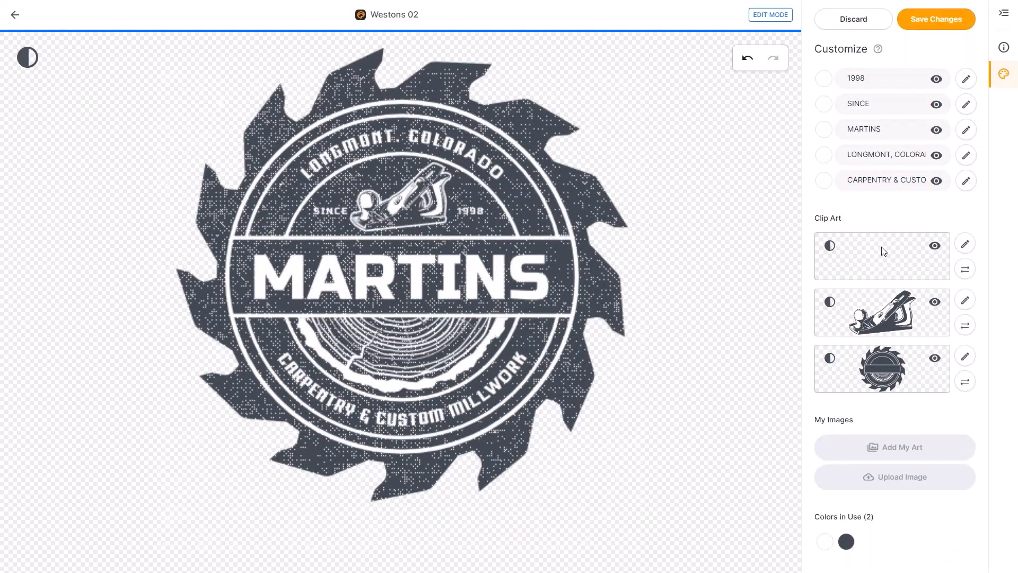
# - Edit the badge's texture clip art layer on a dark preview background and search for "overlay" as replacement clip art
pyautogui.click(965, 244)
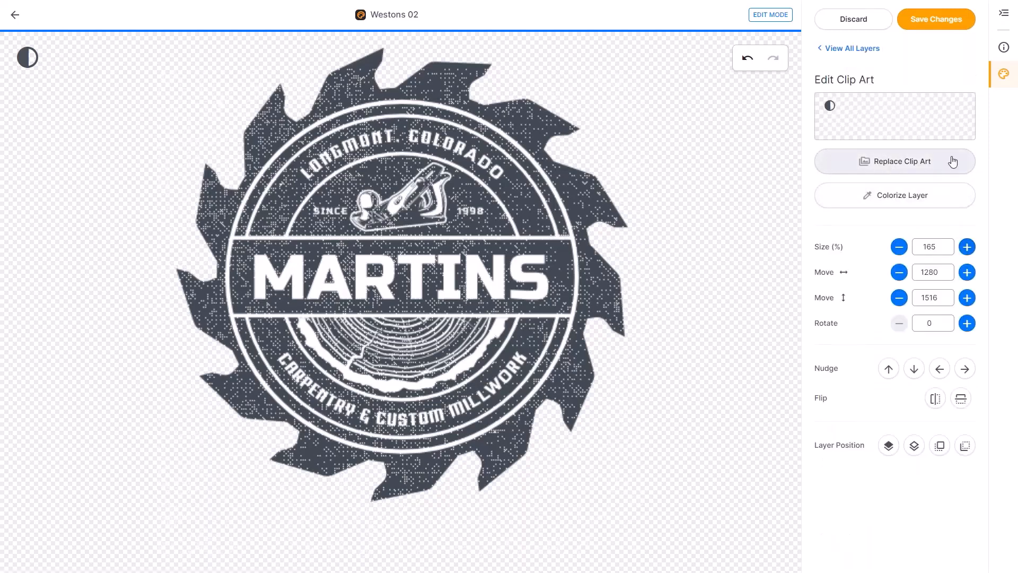
pyautogui.click(829, 108)
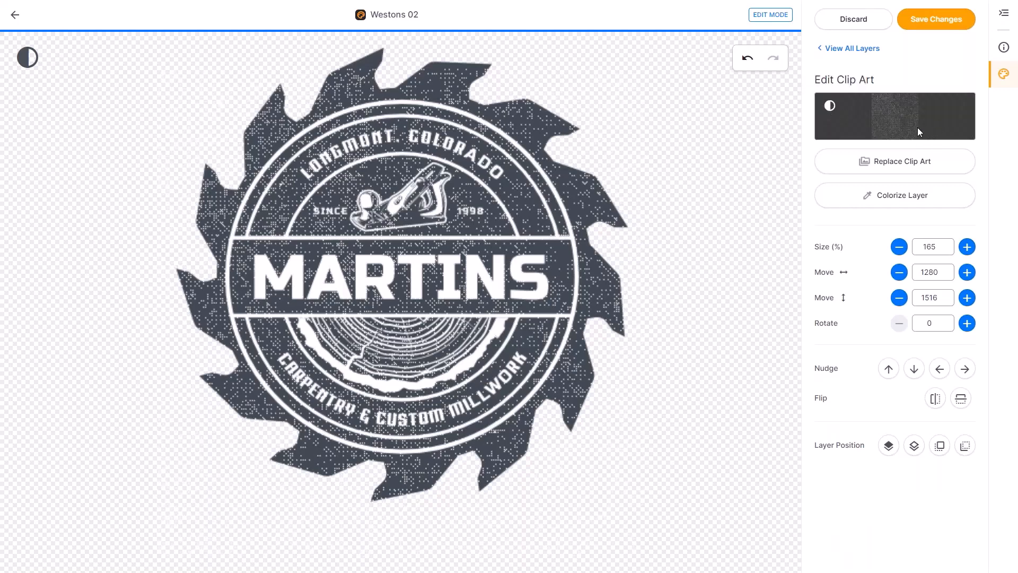
pyautogui.click(923, 165)
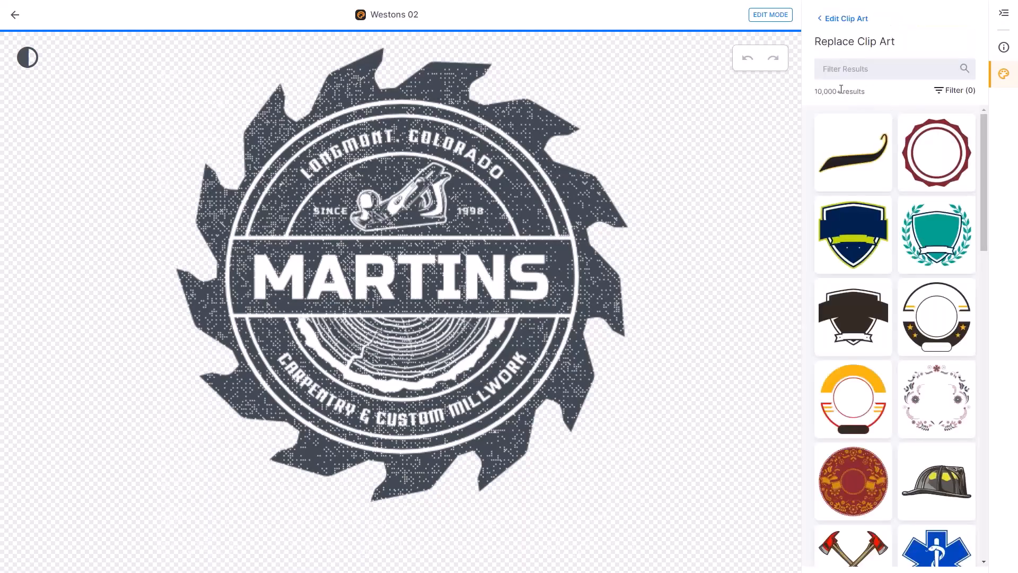
pyautogui.click(831, 69)
pyautogui.write('overlay')
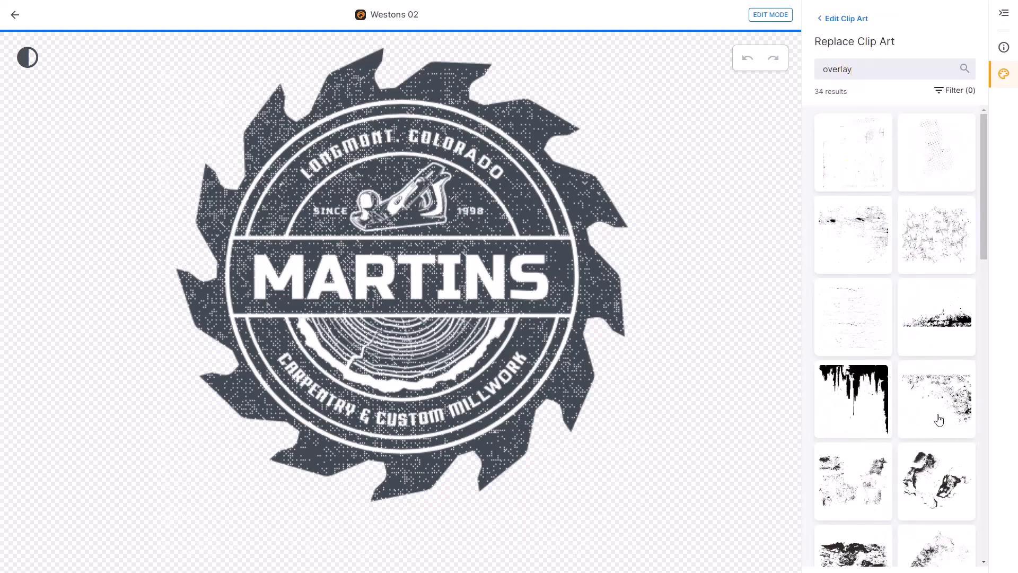
# - Browse the overlay results and replace the badge's texture layer with the purple paint-splatter overlay
pyautogui.scroll(-2, 938, 419)
pyautogui.scroll(-10, 939, 419)
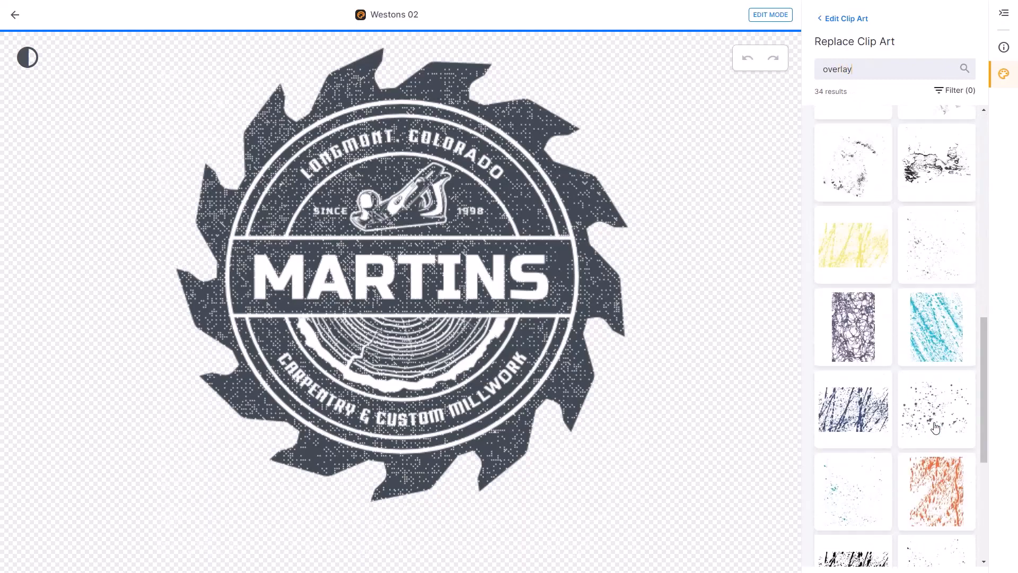
pyautogui.scroll(-3, 940, 449)
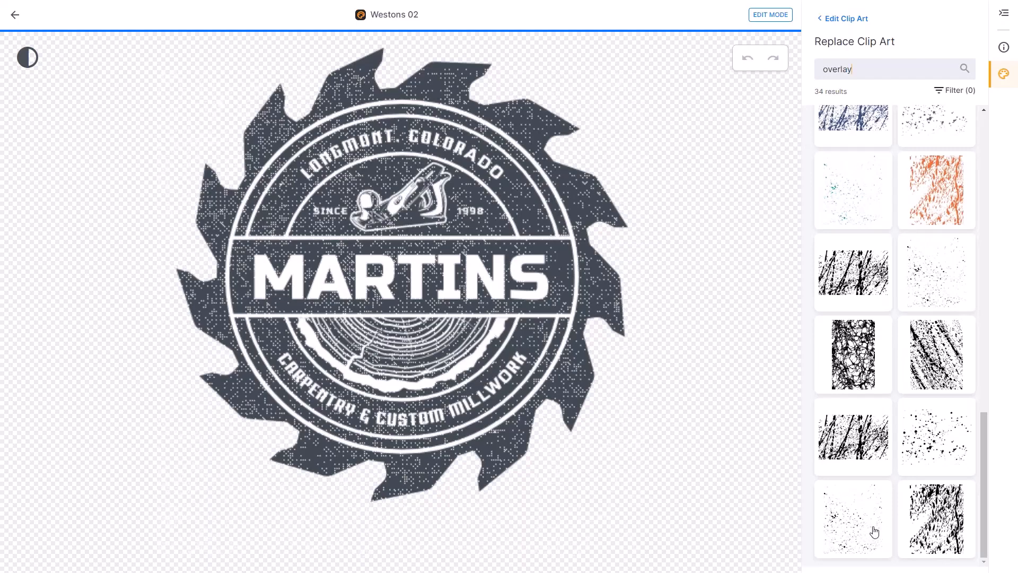
pyautogui.scroll(6, 871, 534)
pyautogui.scroll(10, 874, 532)
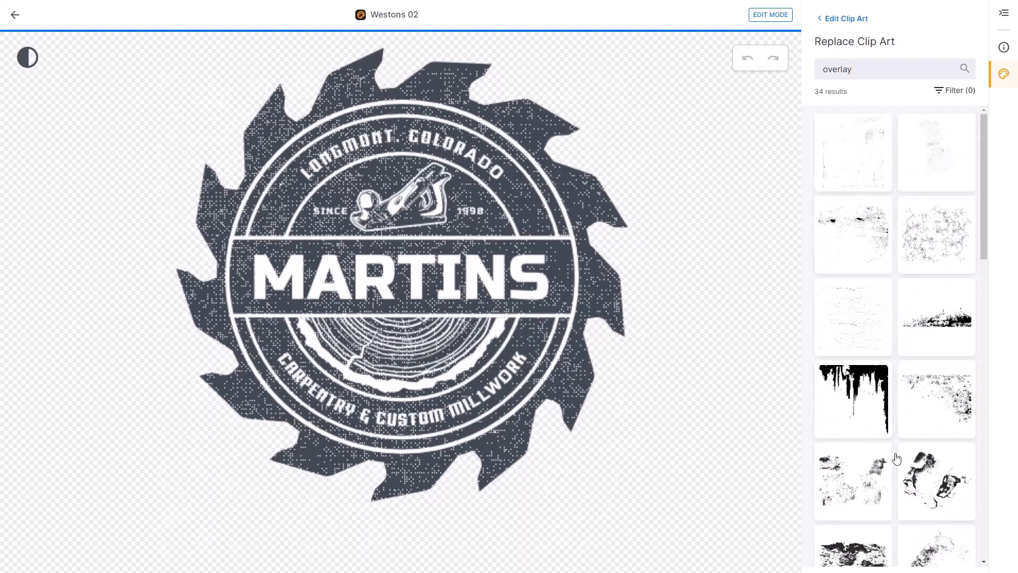
pyautogui.scroll(-15, 905, 487)
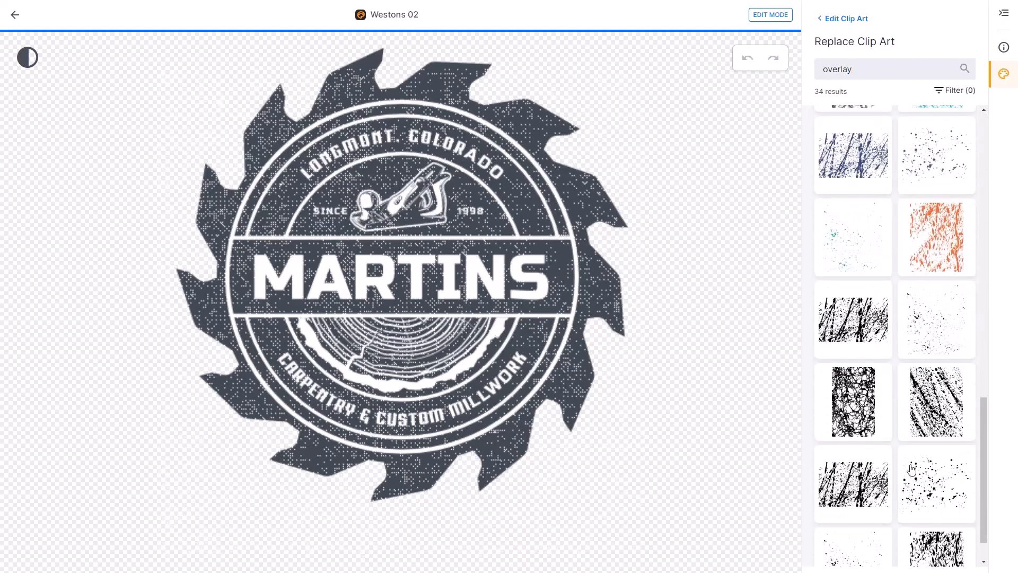
pyautogui.click(933, 167)
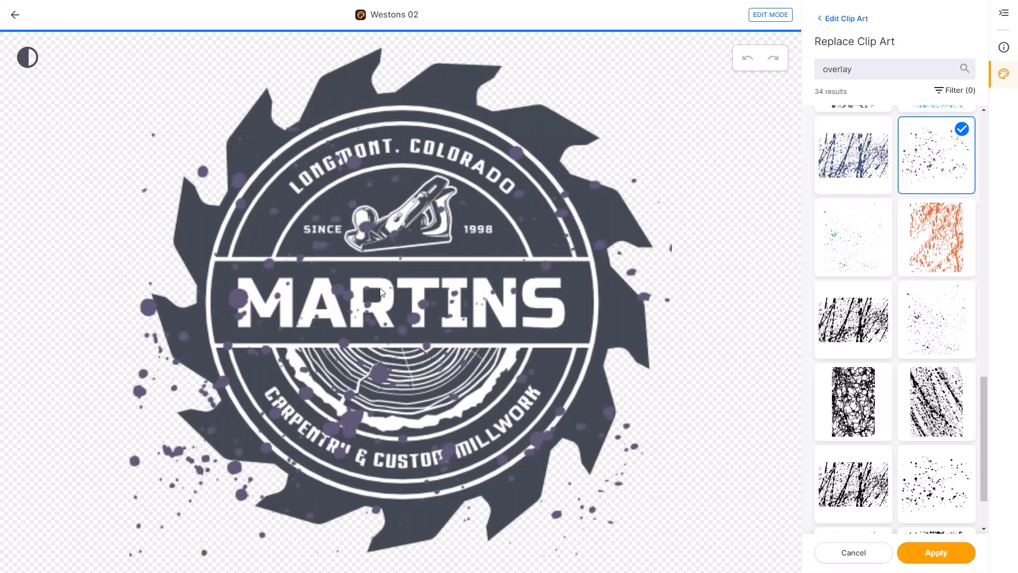
pyautogui.click(954, 561)
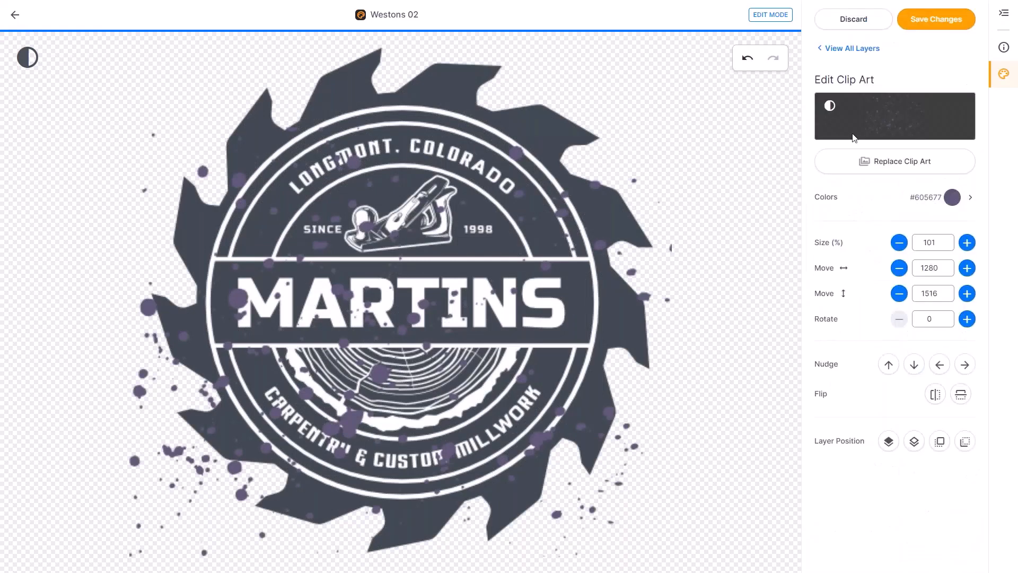
# - Recolor the splatter overlay to the white already in use (#FEFEFE), checking it against the dark canvas background
pyautogui.click(954, 201)
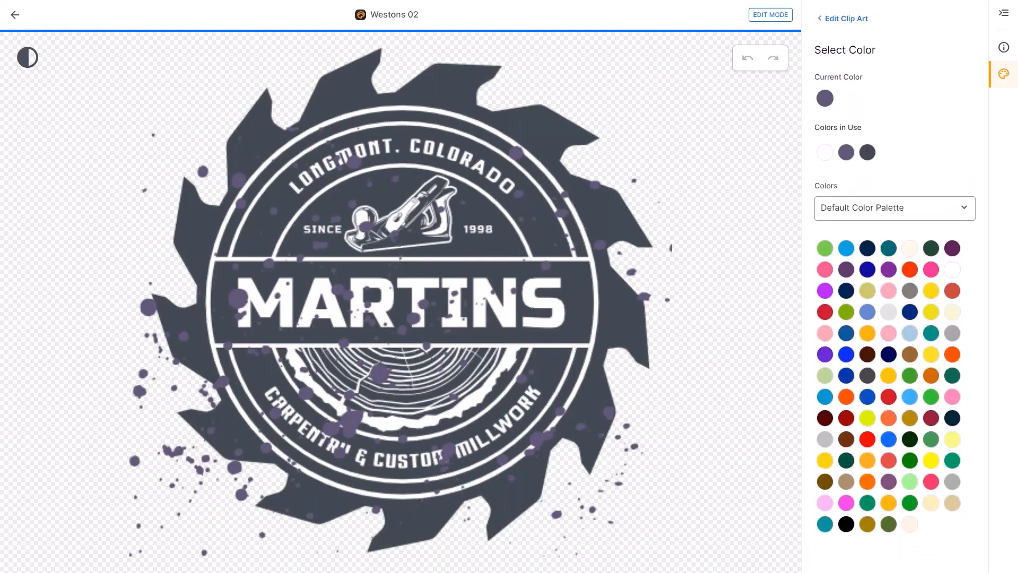
pyautogui.click(825, 153)
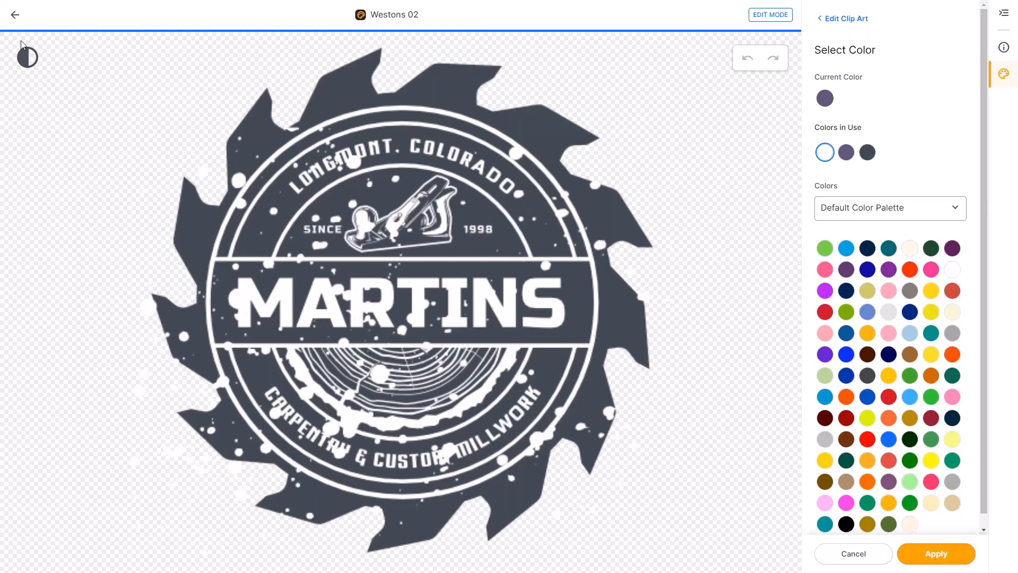
pyautogui.click(27, 58)
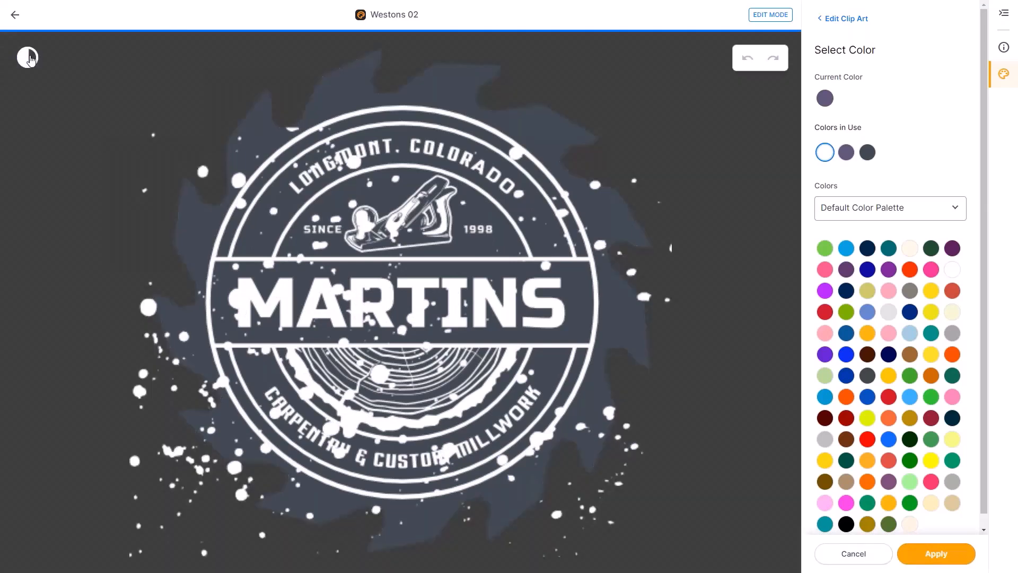
pyautogui.click(28, 57)
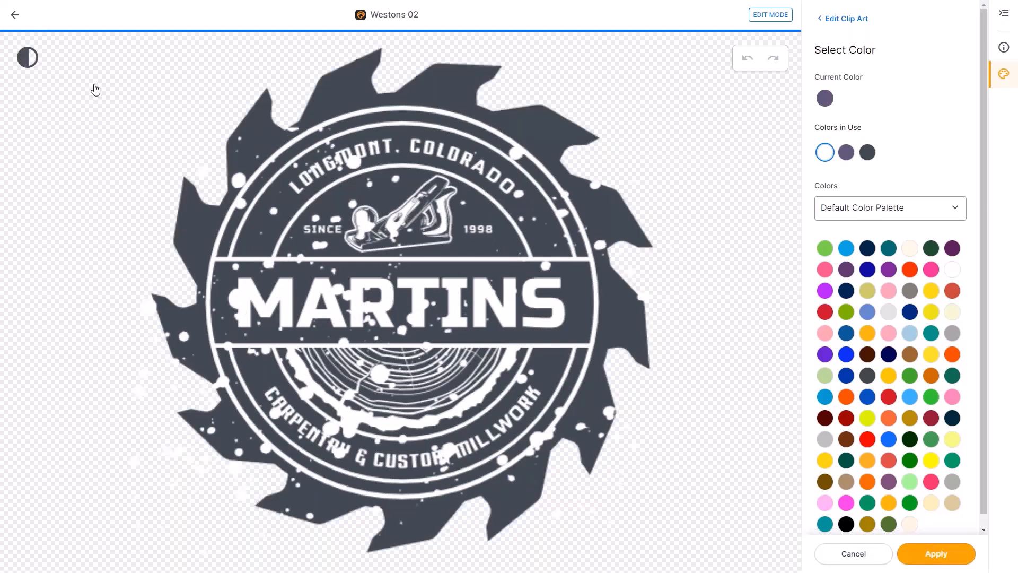
pyautogui.click(953, 556)
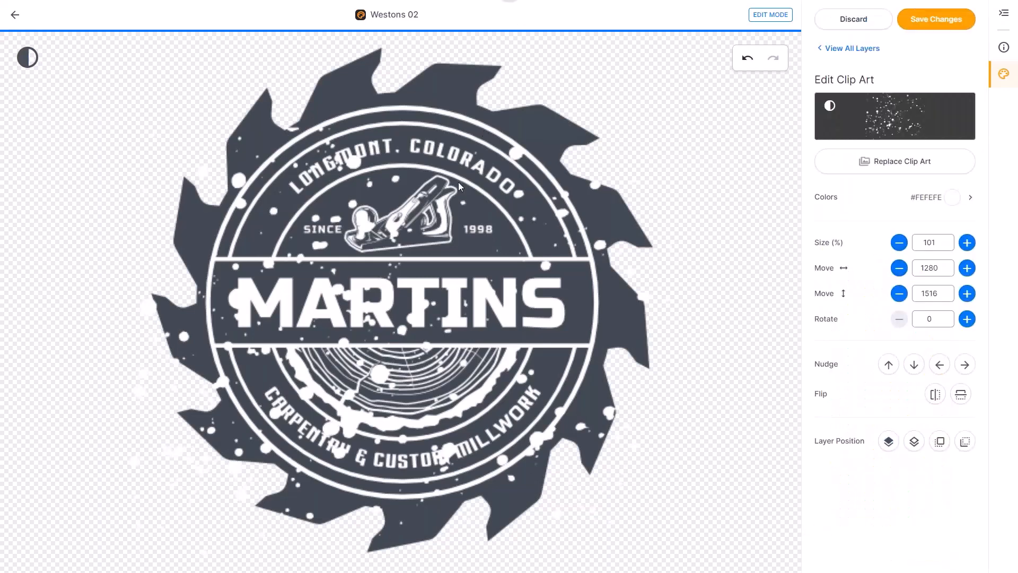
# - Save the customized badge to My Art as a new design named Martins 02 and continue customizing
pyautogui.click(870, 47)
pyautogui.click(956, 22)
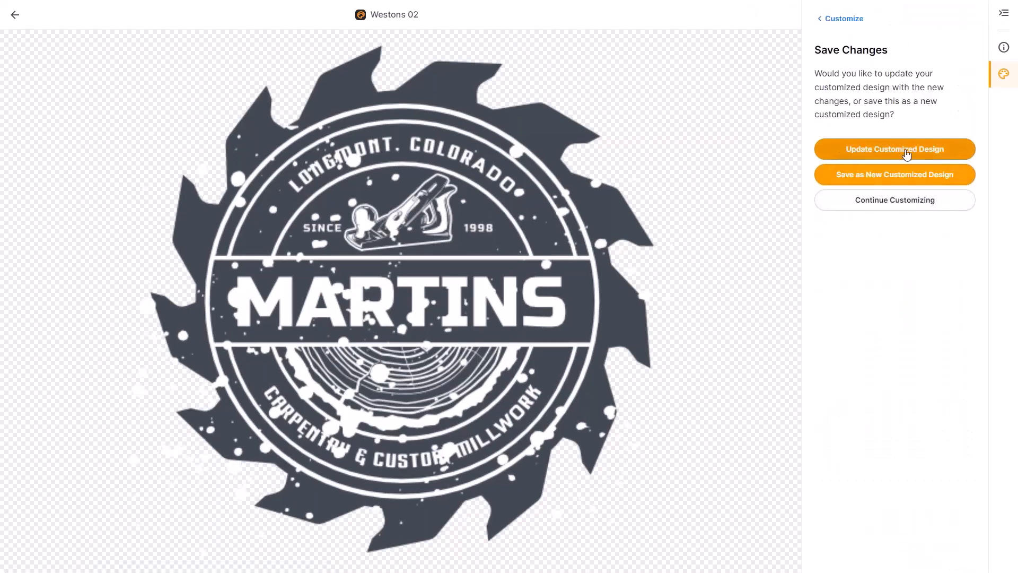
pyautogui.click(880, 183)
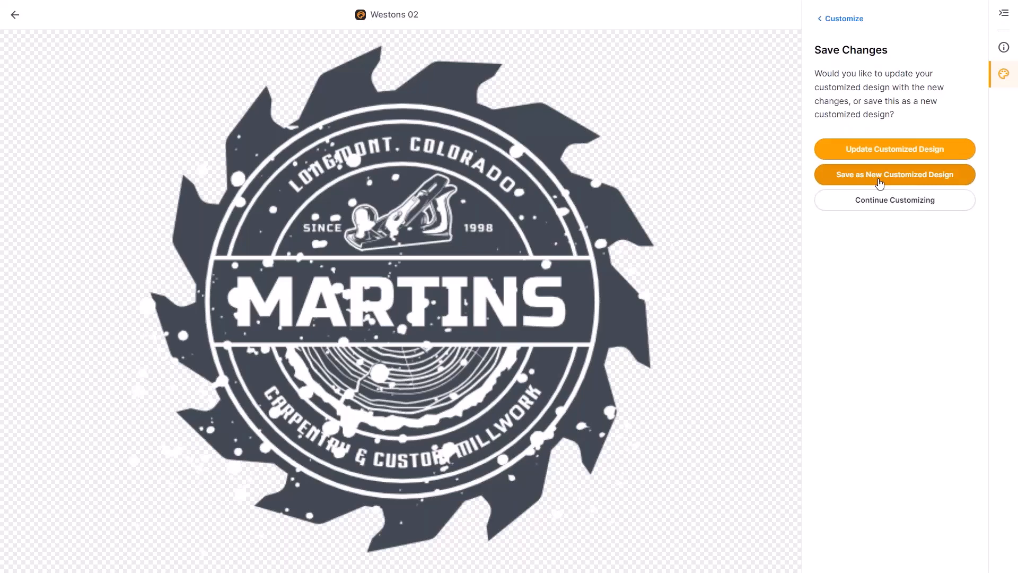
pyautogui.click(936, 180)
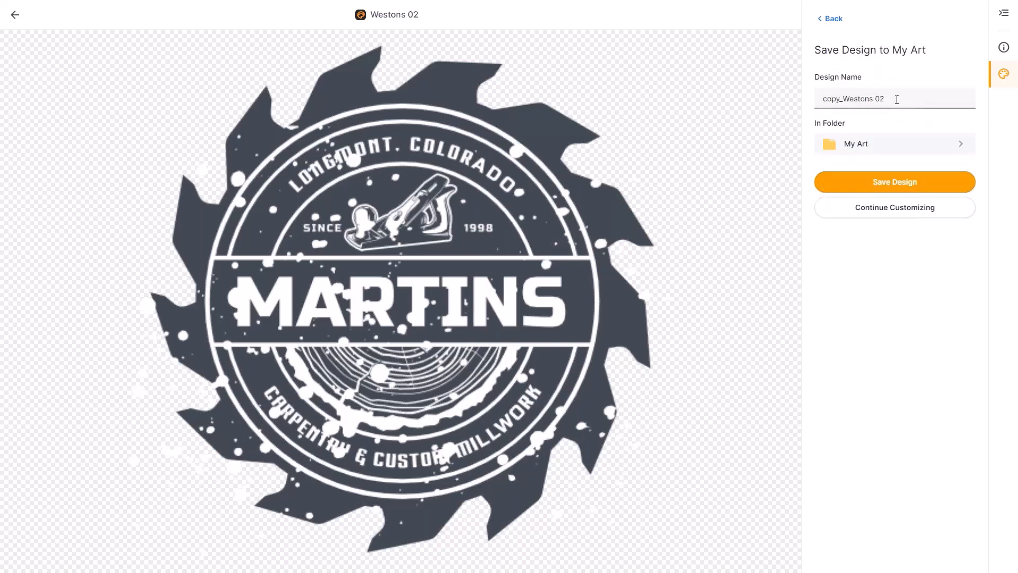
pyautogui.tripleClick(844, 98)
pyautogui.write('Martins 02')
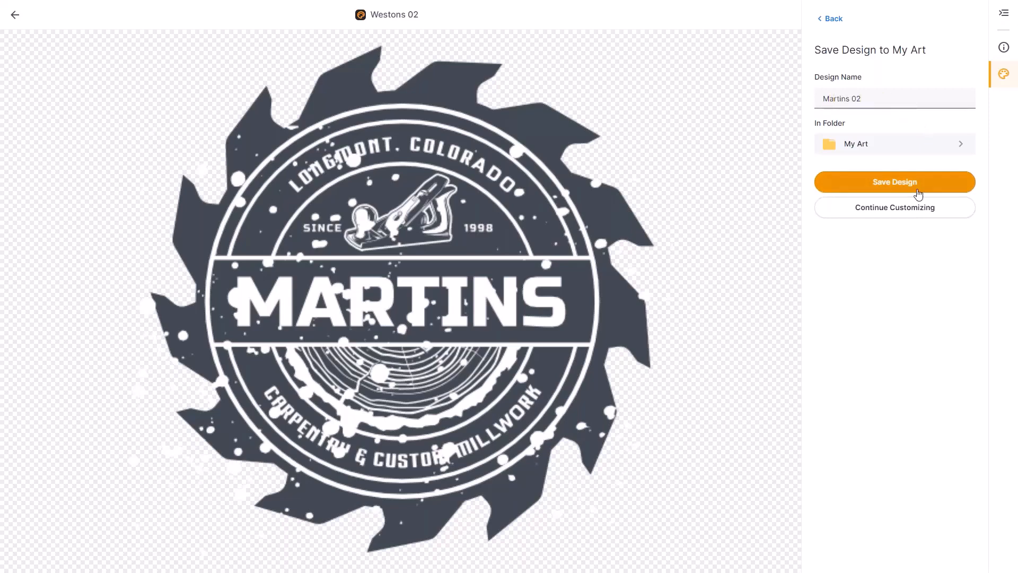
pyautogui.click(915, 185)
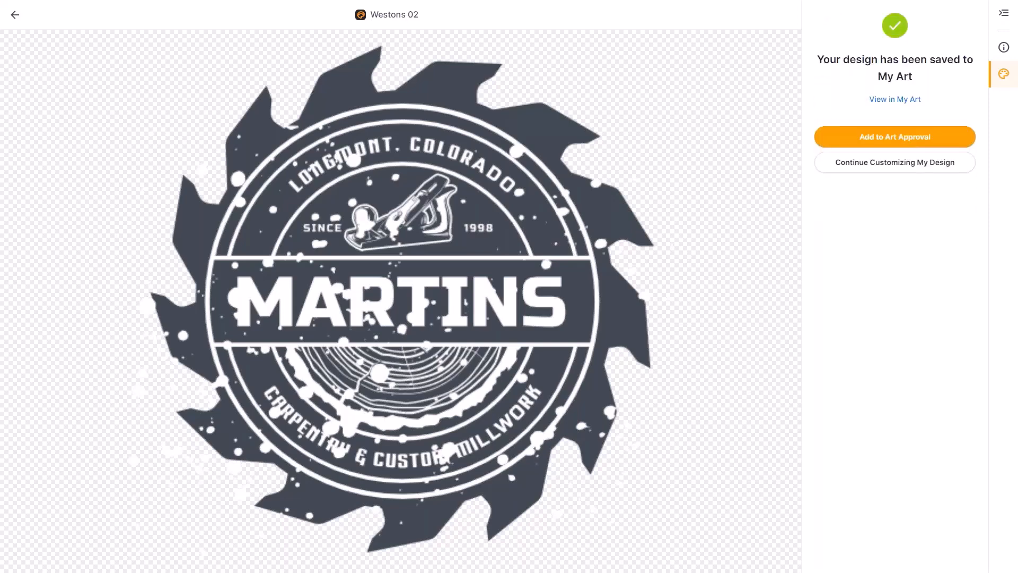
pyautogui.click(926, 170)
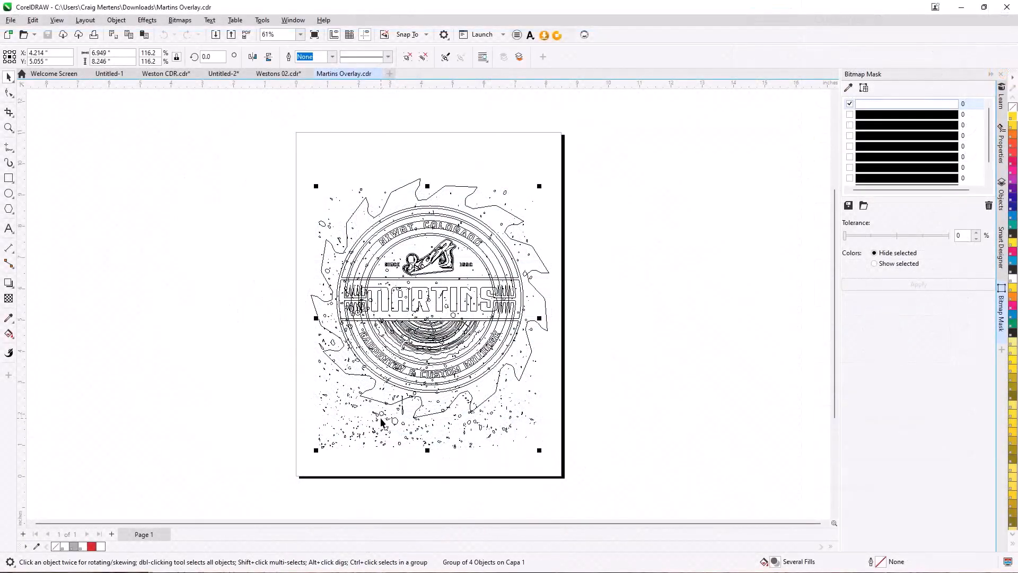
# - Move the splatter group off the badge to about X 13.84 and Y 5.77 inches, and inspect its outlines up close
pyautogui.click(666, 419)
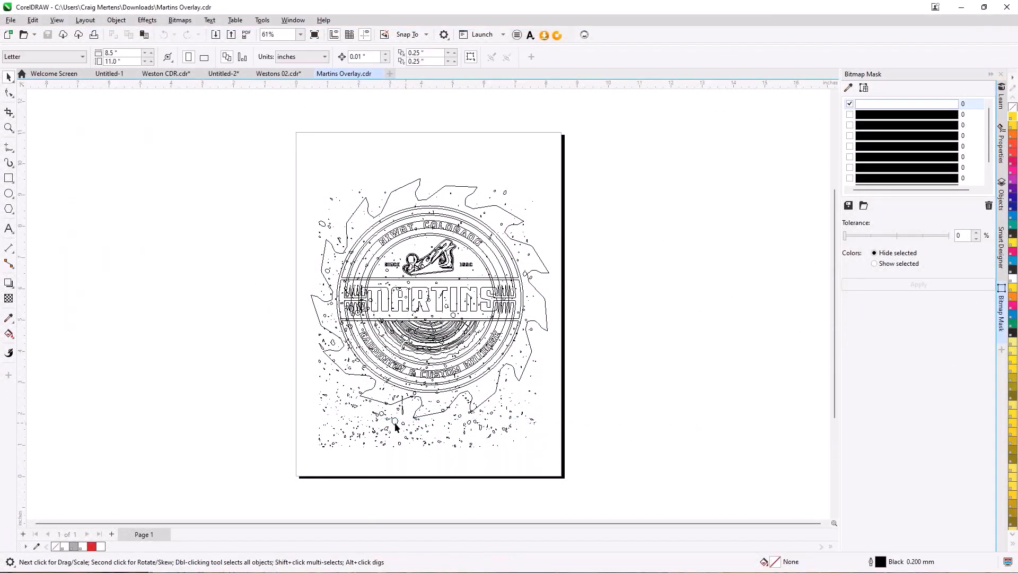
pyautogui.moveTo(395, 427); pyautogui.dragTo(693, 405)
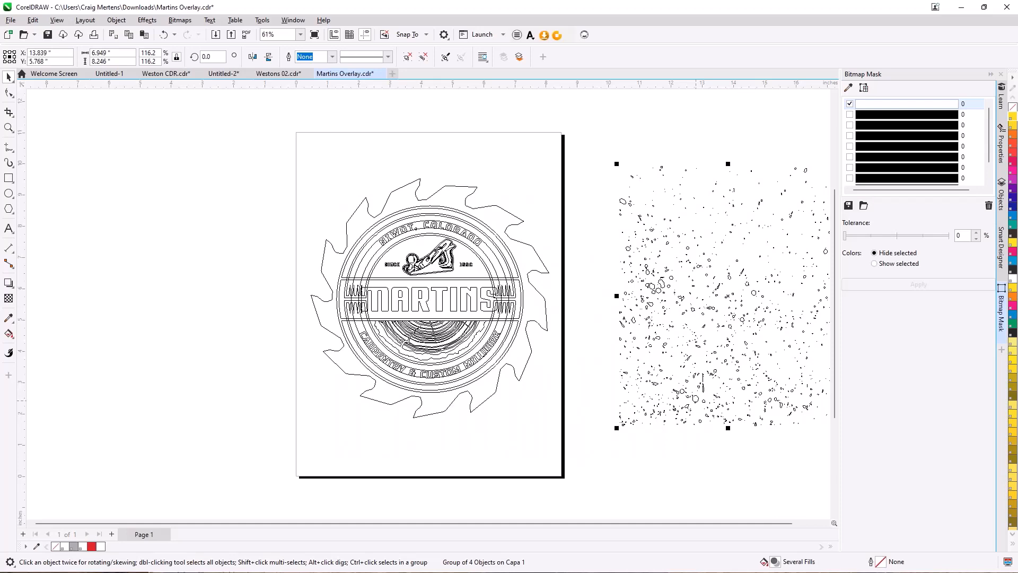
pyautogui.press('F4')
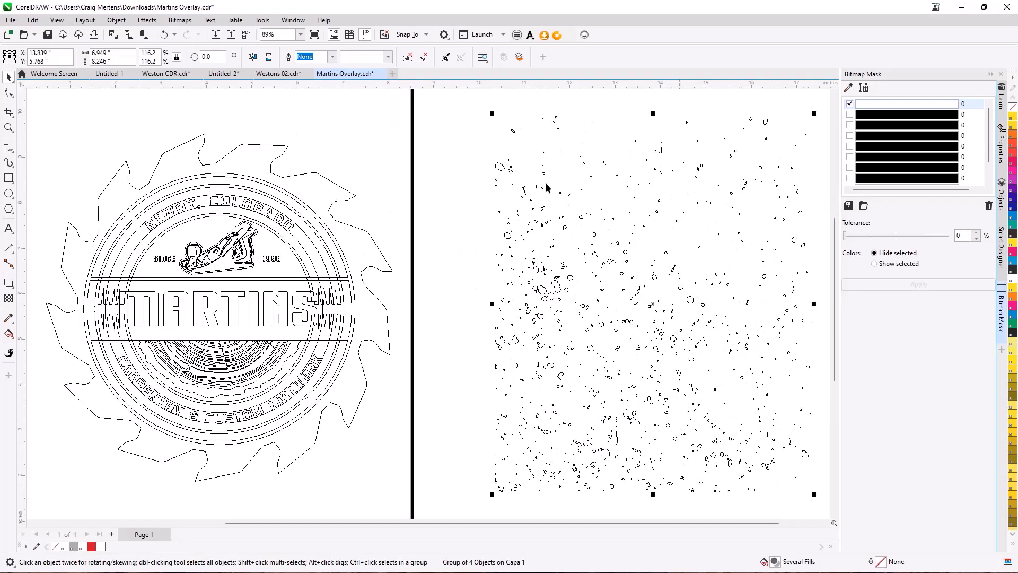
pyautogui.click(9, 128)
pyautogui.moveTo(507, 279); pyautogui.dragTo(678, 388)
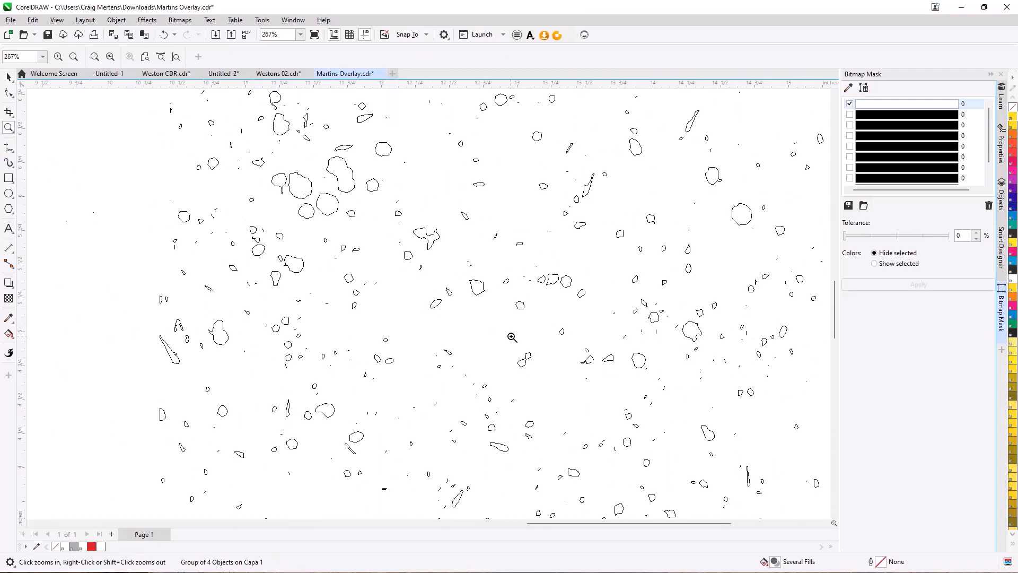
pyautogui.scroll(-5, 511, 337)
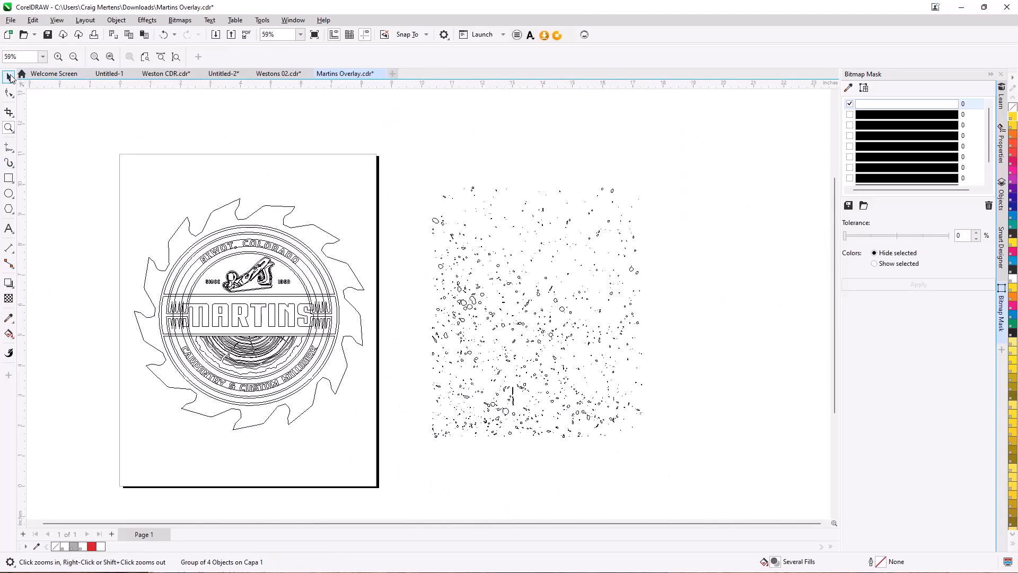
pyautogui.click(9, 77)
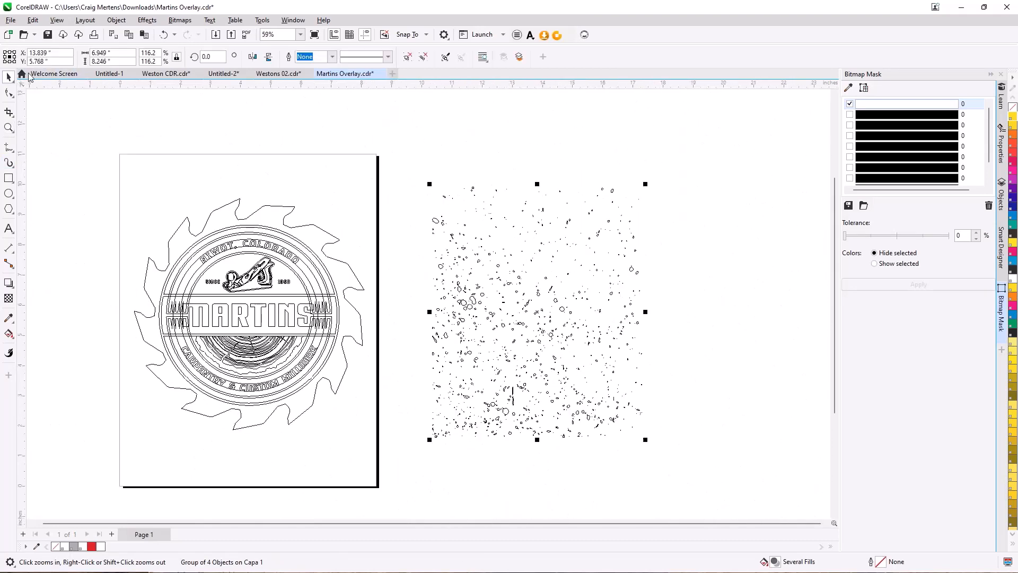
# - Group all the objects that make up the Martins badge on the page
pyautogui.click(159, 142)
pyautogui.moveTo(74, 153); pyautogui.dragTo(383, 467)
pyautogui.hotkey('ctrl', 'g')
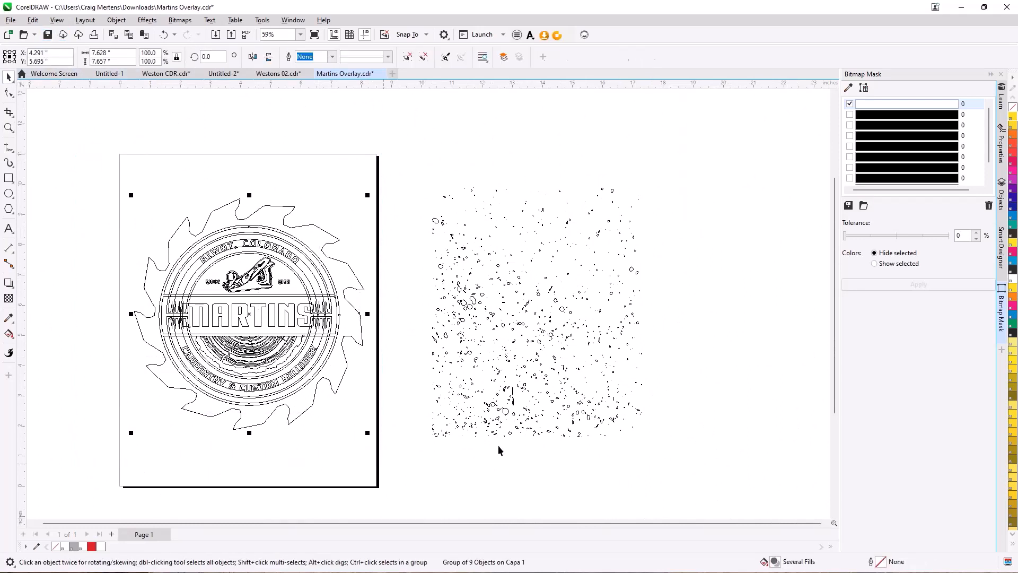
# - Change the view from wireframe to full color and fill the splatter group beside the page with PANTONE Process Blue
pyautogui.click(56, 19)
pyautogui.click(74, 56)
pyautogui.click(520, 269)
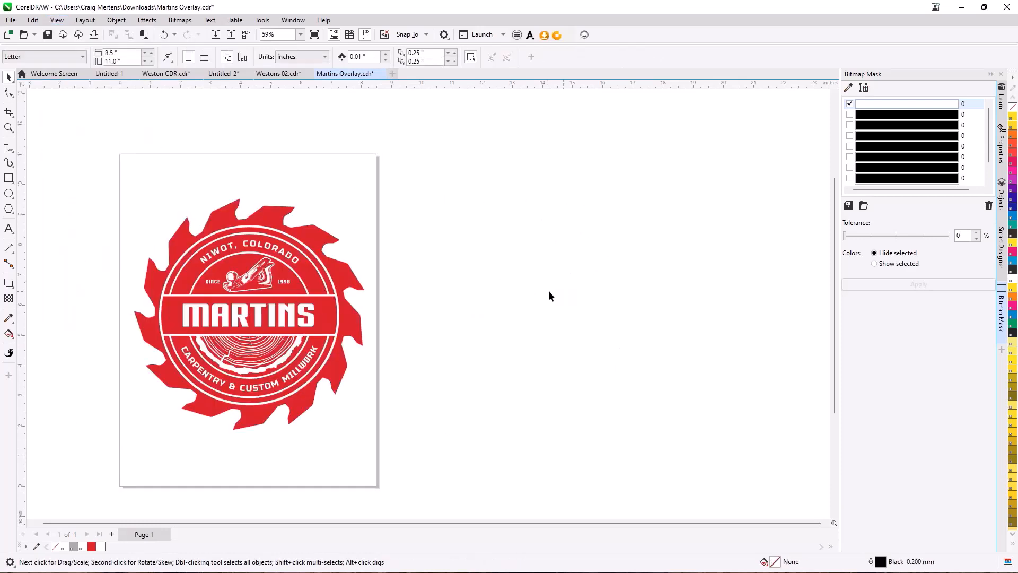
pyautogui.rightClick(513, 293)
pyautogui.click(513, 286)
pyautogui.moveTo(324, 126); pyautogui.dragTo(766, 488)
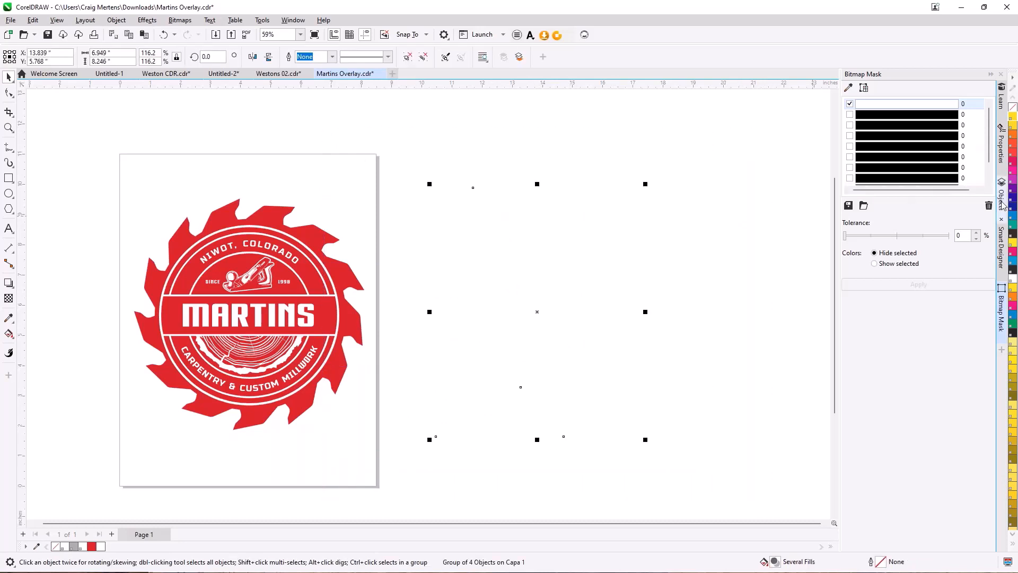
pyautogui.click(1013, 224)
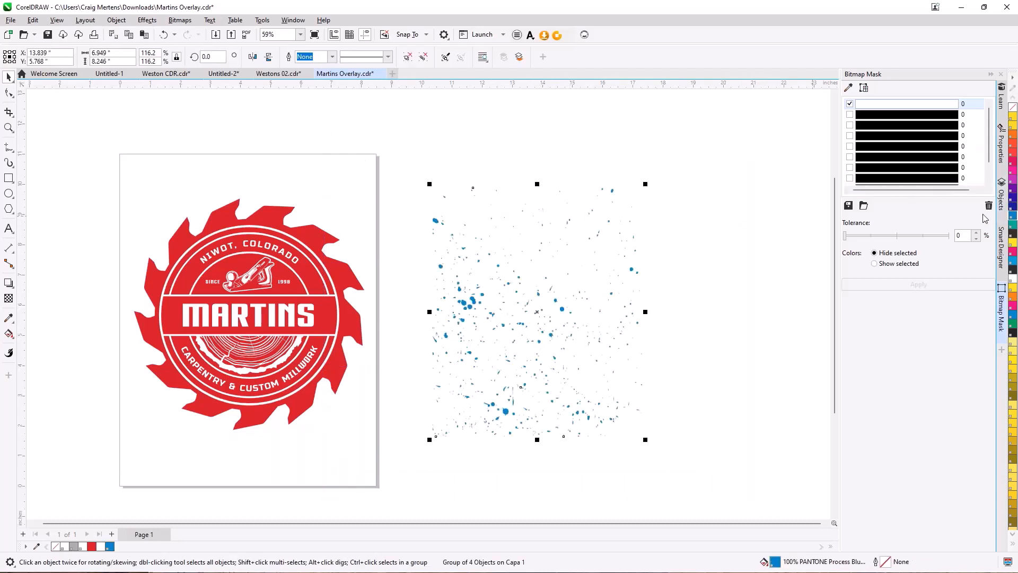
pyautogui.click(377, 109)
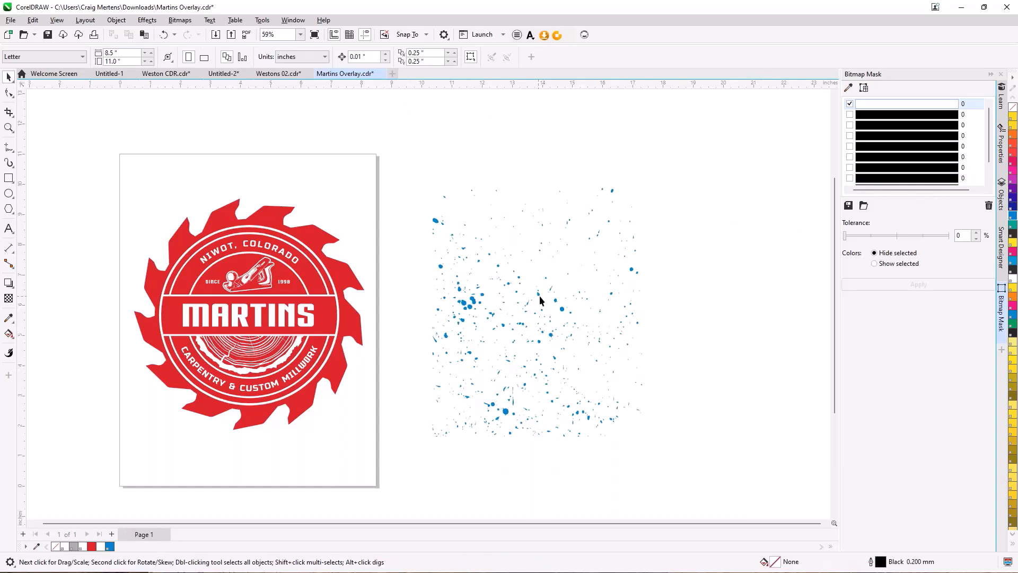
pyautogui.click(542, 331)
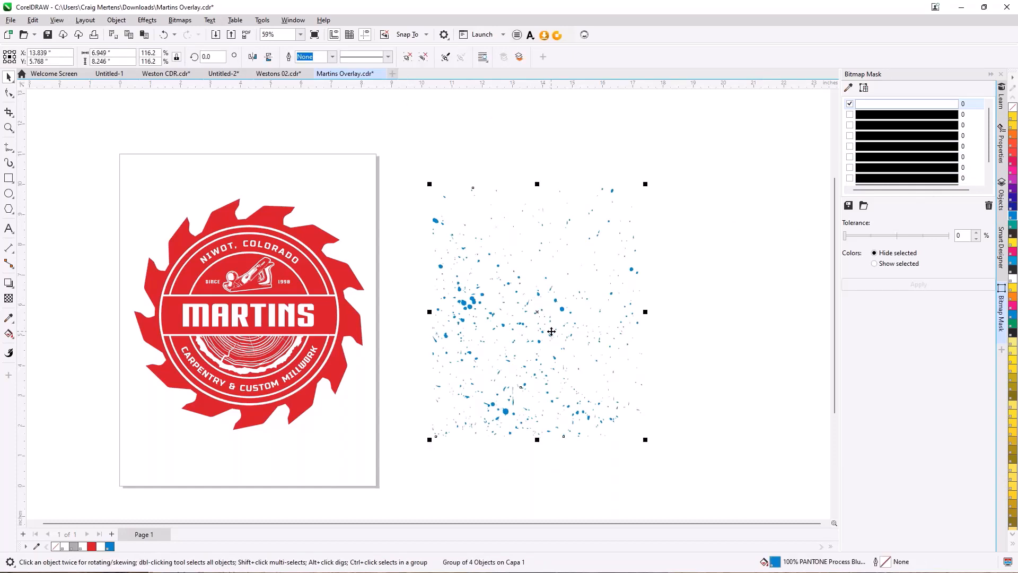
# - PowerClip the blue splatter group inside the grouped Martins badge and fit the artwork in view
pyautogui.moveTo(551, 331); pyautogui.dragTo(271, 338)
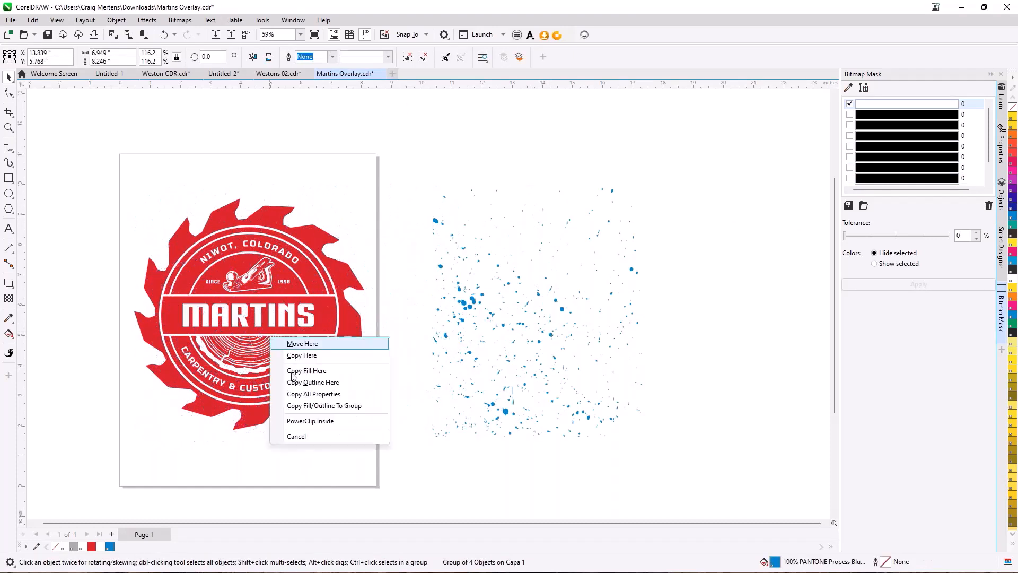
pyautogui.click(308, 422)
pyautogui.click(547, 262)
pyautogui.press('F4')
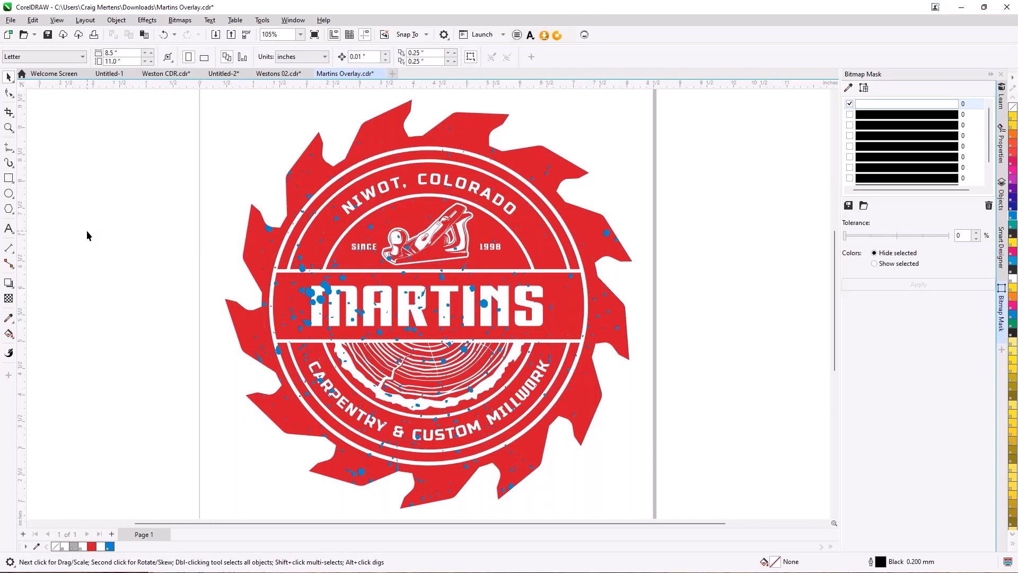
# - Edit the badge's PowerClip contents to fill the splatter group with PANTONE Trans. White, and finish editing
pyautogui.click(324, 287)
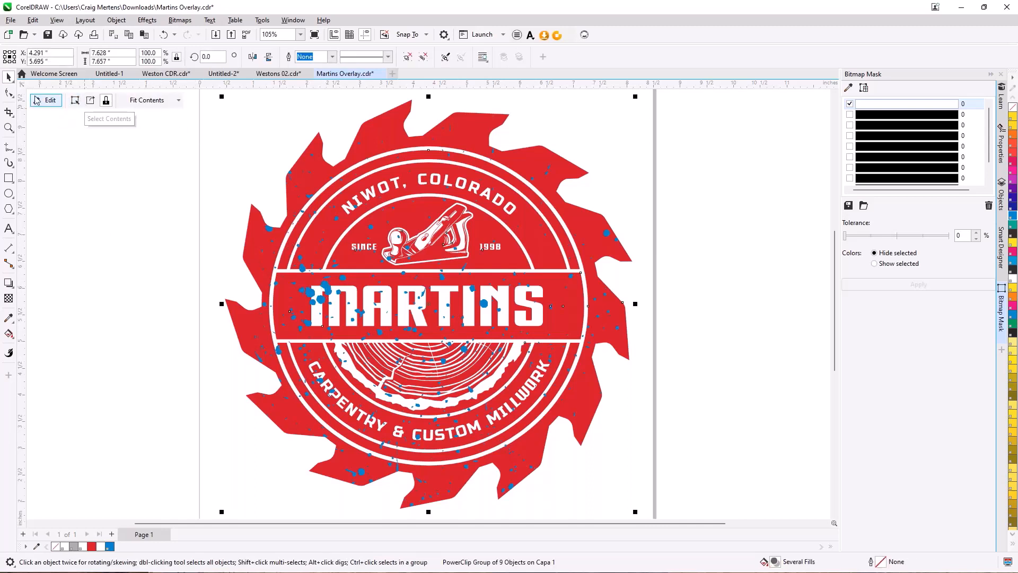
pyautogui.click(50, 101)
pyautogui.click(260, 150)
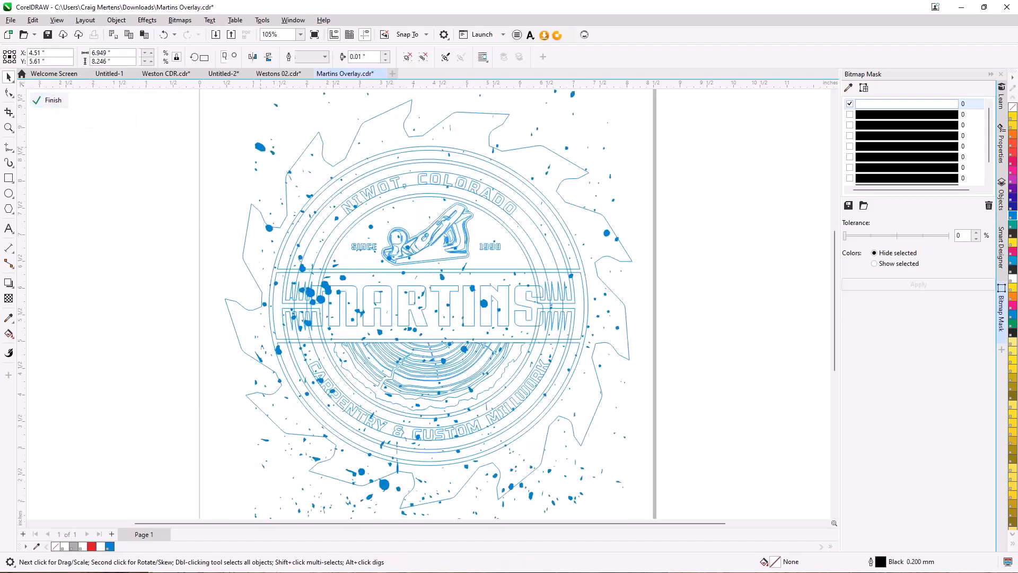
pyautogui.click(1013, 281)
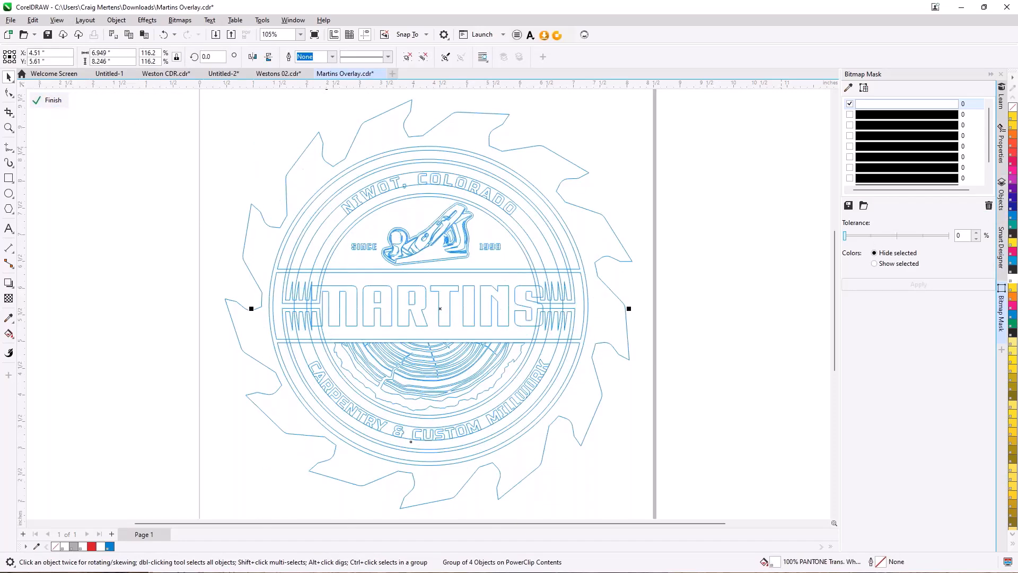
pyautogui.click(51, 100)
pyautogui.click(150, 178)
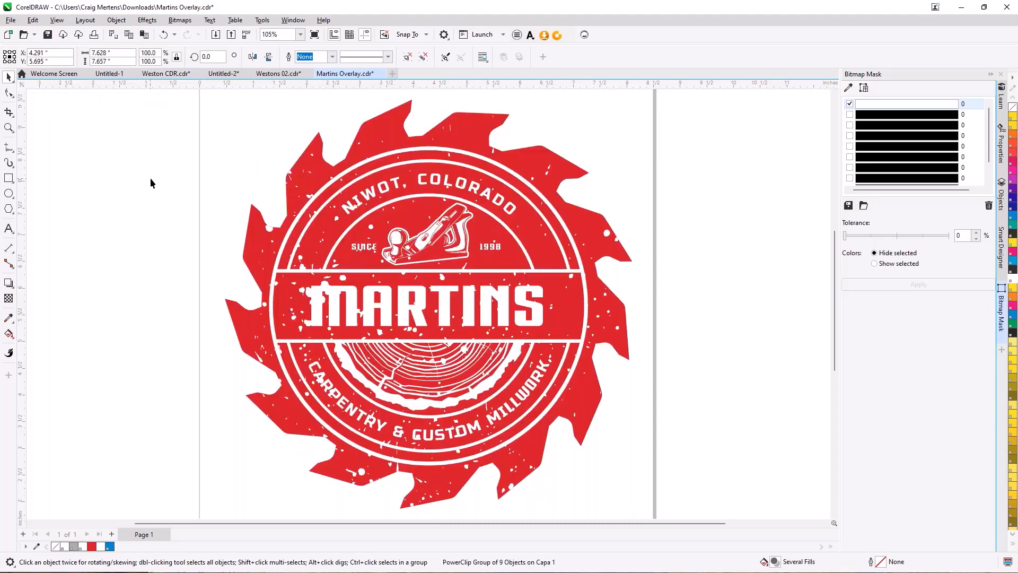
# - Convert the whole Martins badge to a 600 dpi CMYK bitmap with anti-aliasing and a transparent background
pyautogui.hotkey('ctrl', 'a')
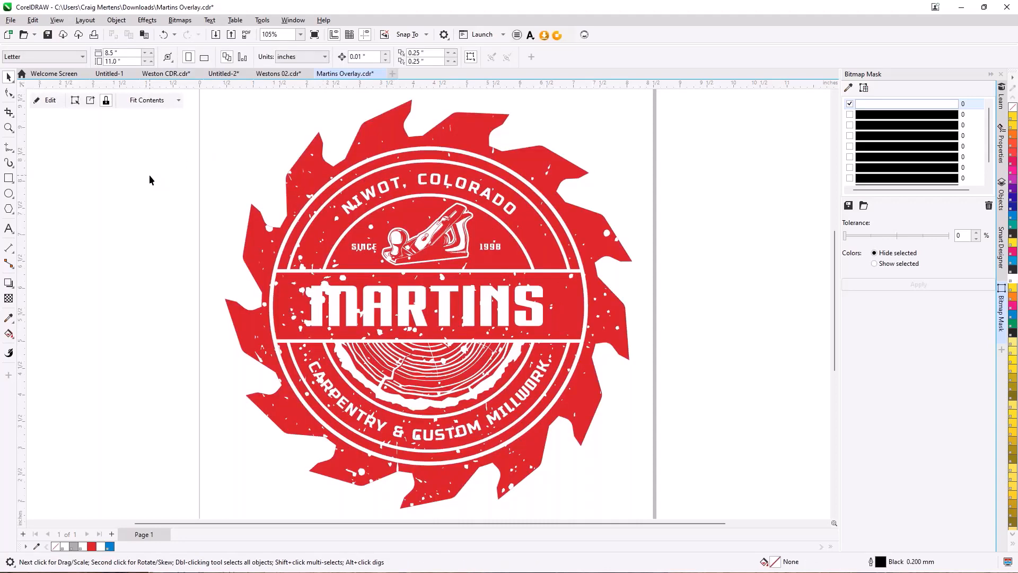
pyautogui.click(181, 21)
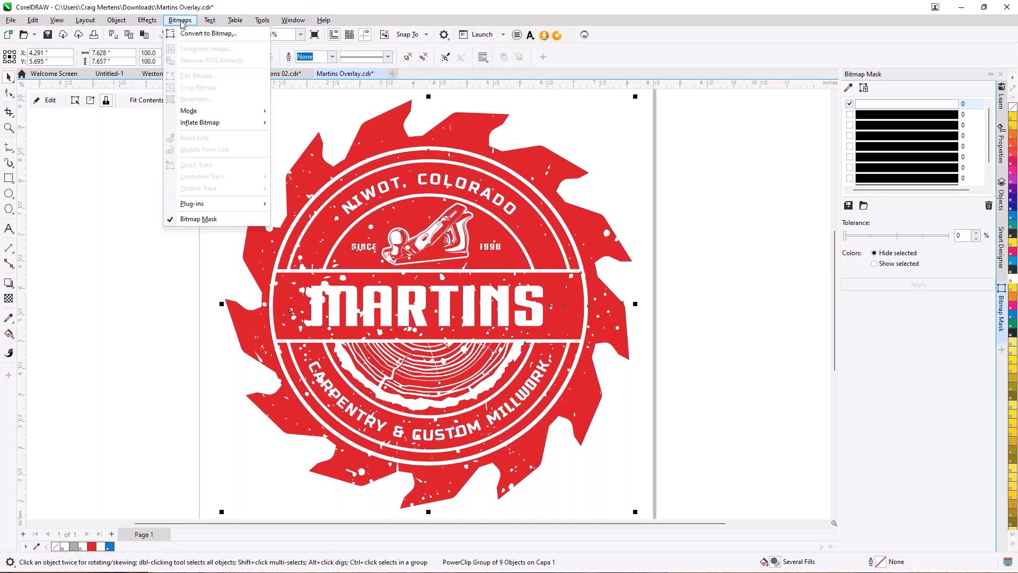
pyautogui.click(208, 35)
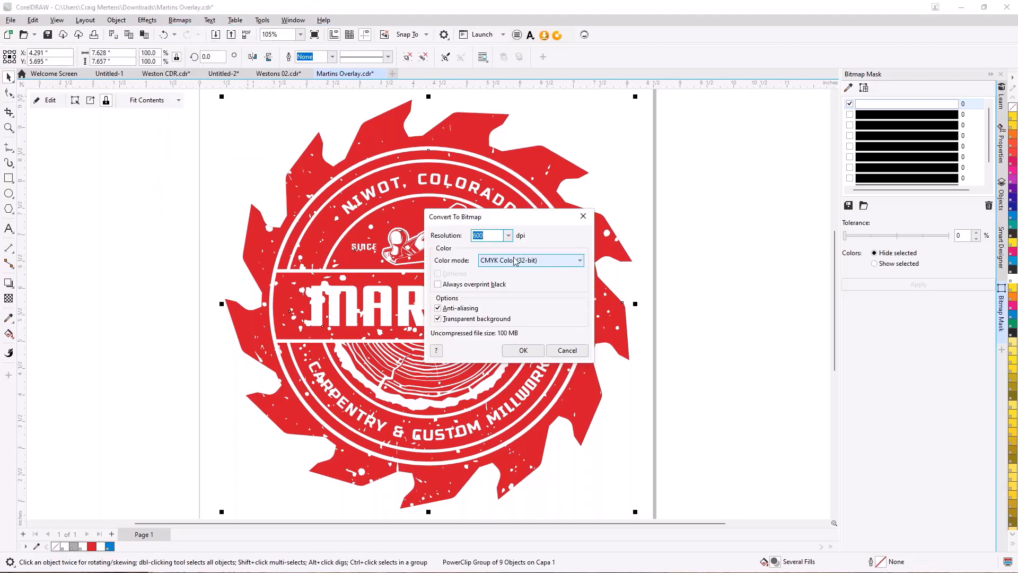
pyautogui.click(523, 351)
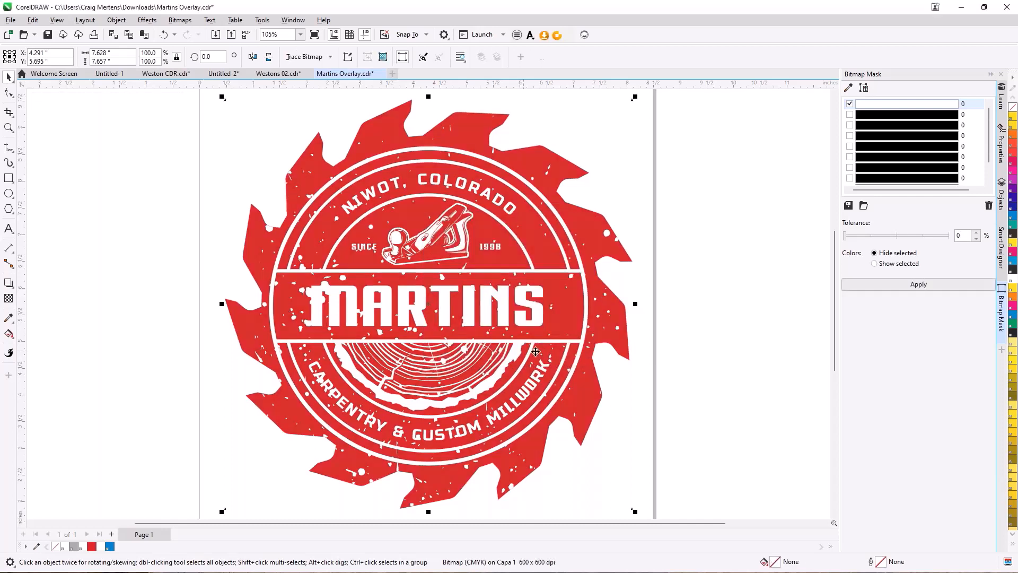
# - Create a page-sized rectangle behind the badge bitmap and fill it with PANTONE Yellow C
pyautogui.doubleClick(9, 178)
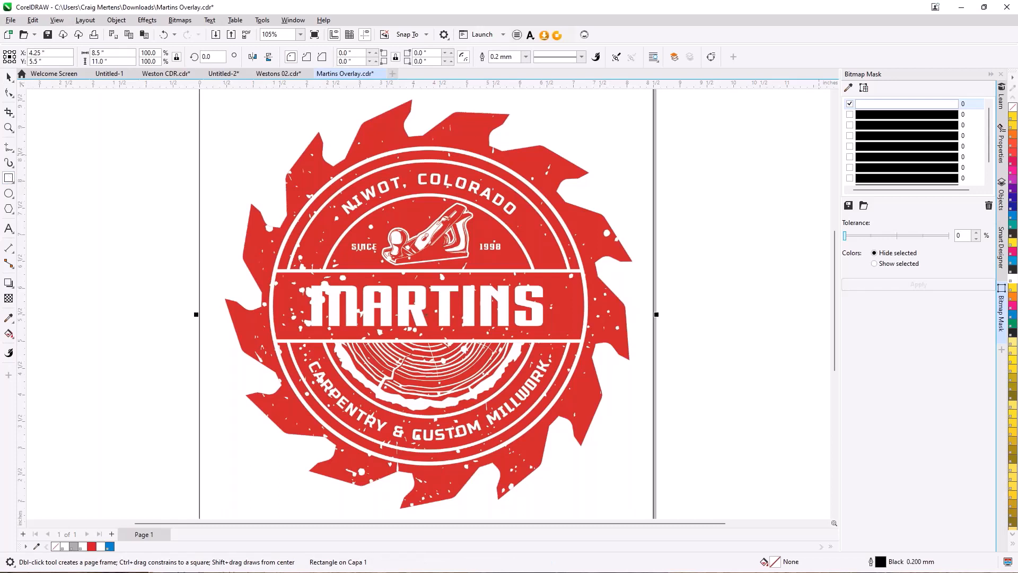
pyautogui.click(1013, 121)
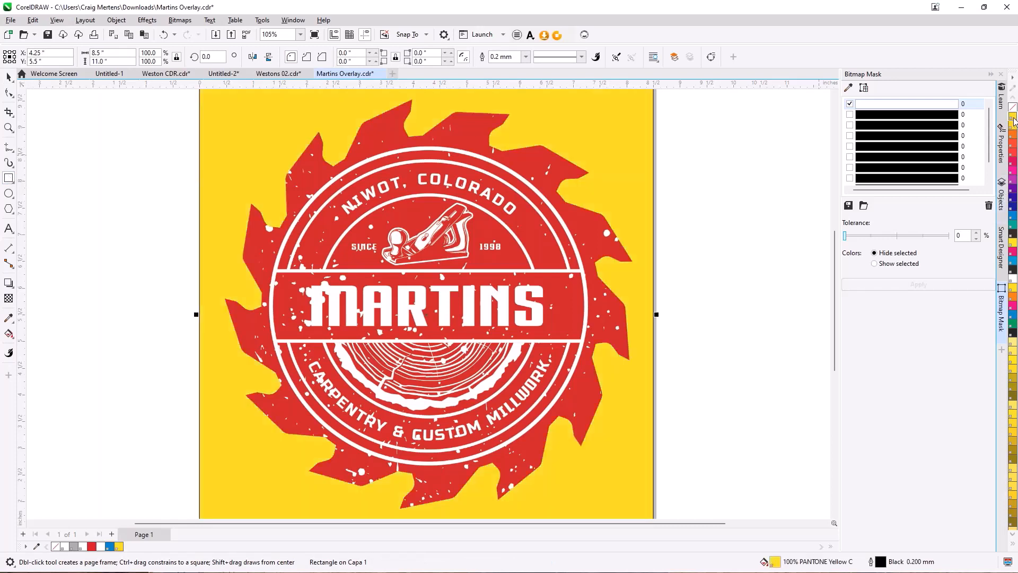
pyautogui.click(9, 78)
pyautogui.click(80, 204)
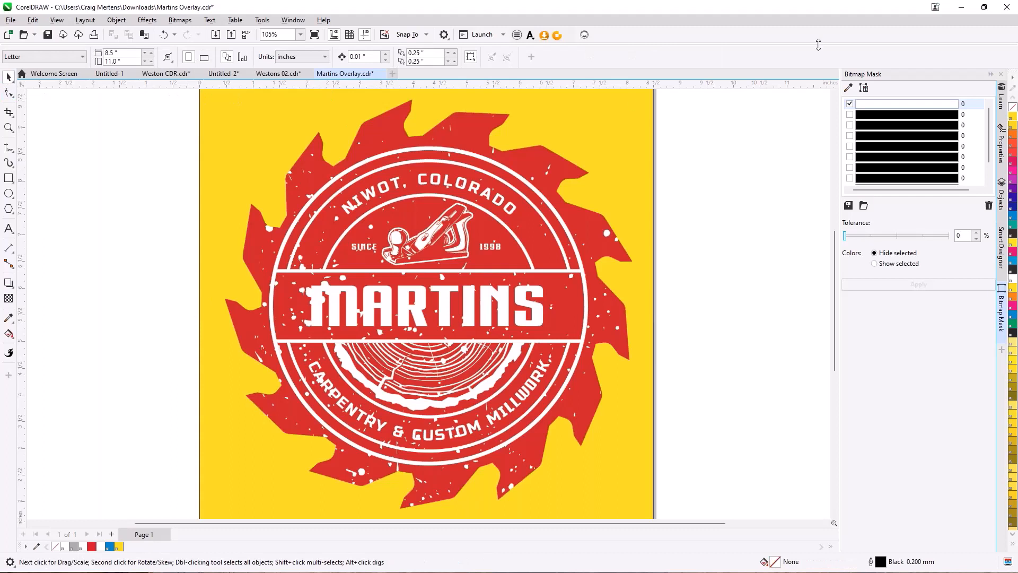
# - Sample white from a splatter spot as the mask color and apply a bitmap mask that hides white in the badge
pyautogui.click(848, 88)
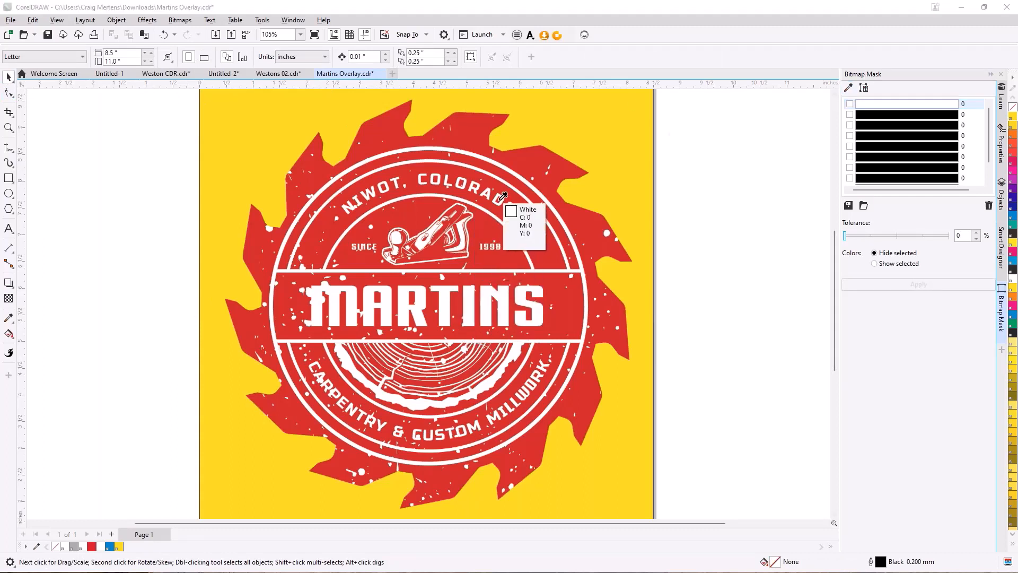
pyautogui.click(606, 232)
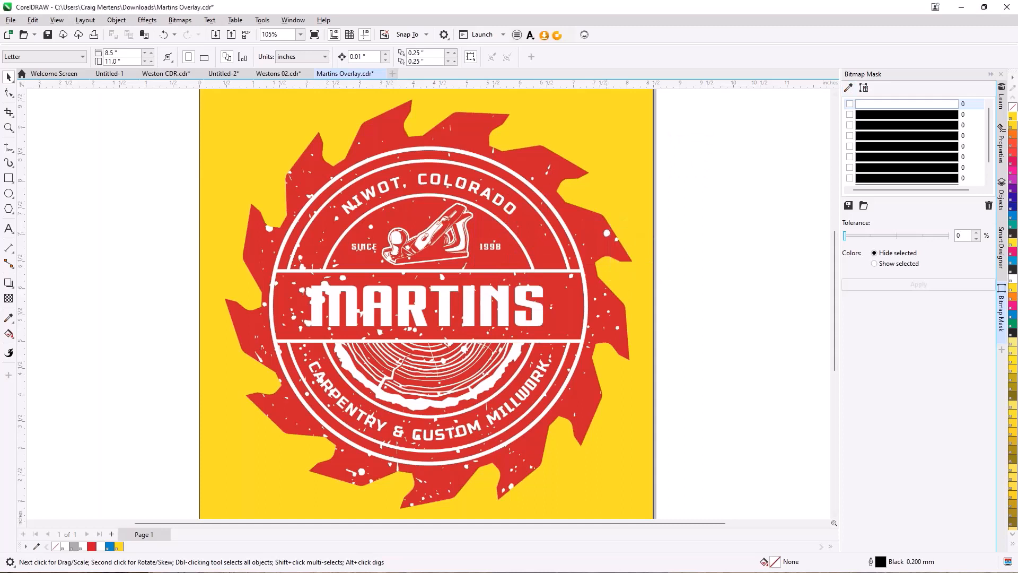
pyautogui.click(849, 105)
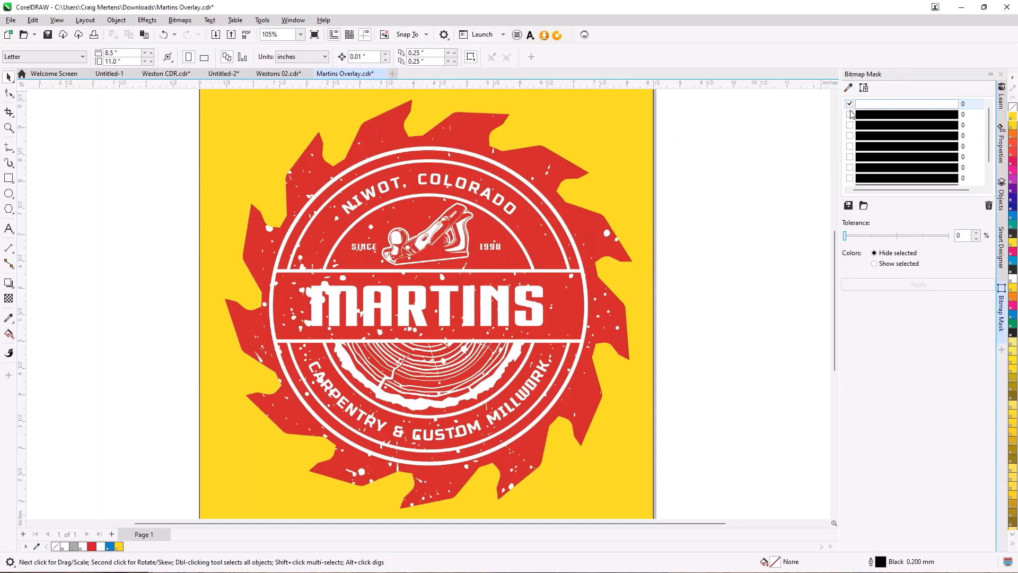
pyautogui.click(425, 222)
pyautogui.click(159, 126)
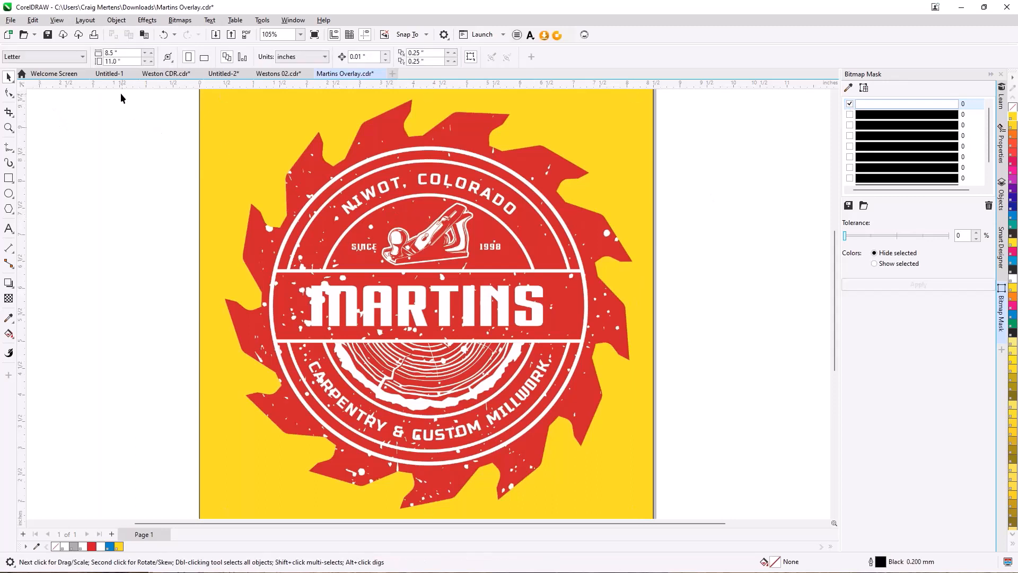
pyautogui.click(415, 240)
pyautogui.click(918, 284)
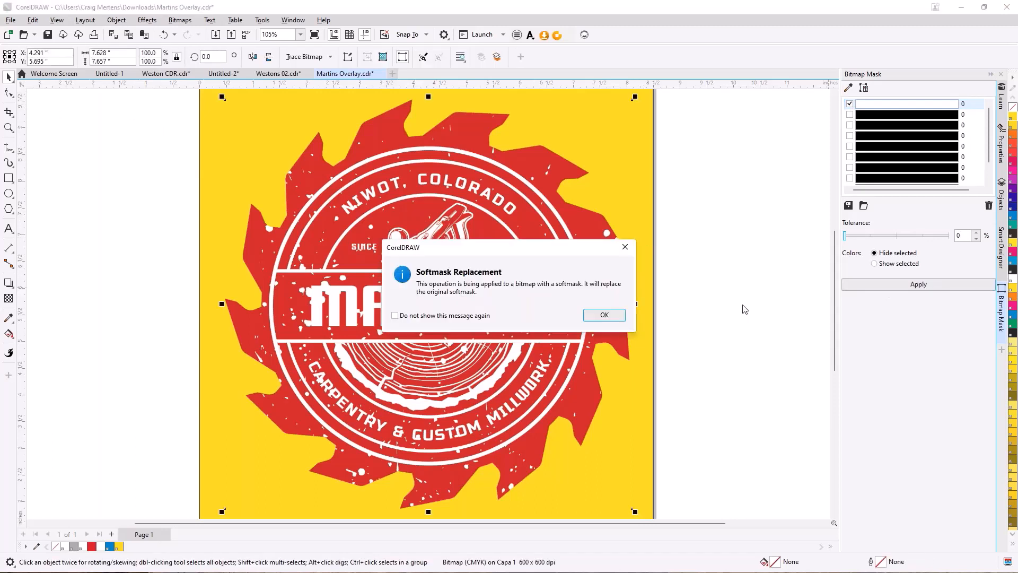
pyautogui.click(605, 315)
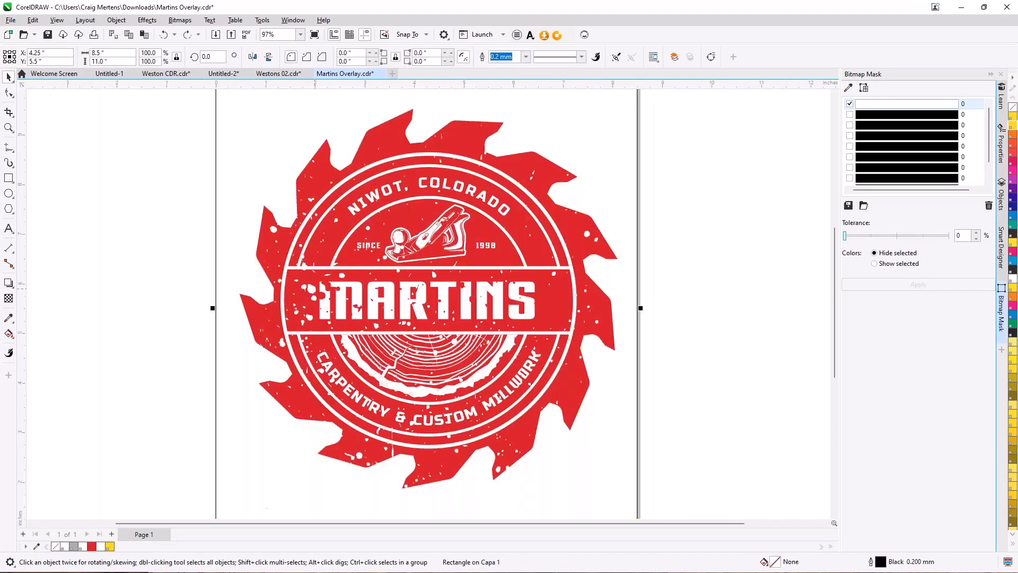
# - Undo the latest edits to the Martins badge and its splatter texture
pyautogui.hotkey('ctrl', 'z')
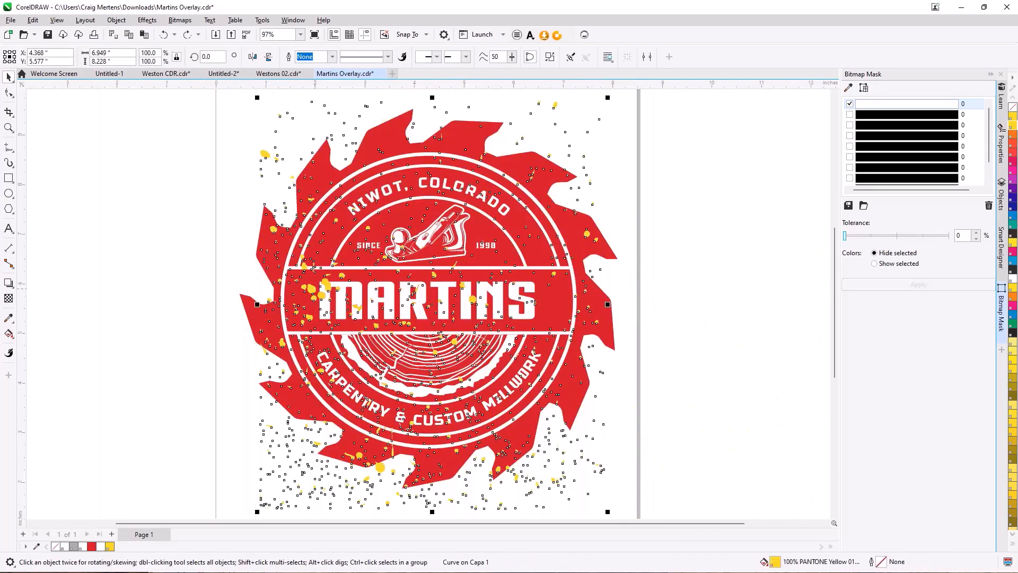
pyautogui.hotkey('ctrl', 'a')
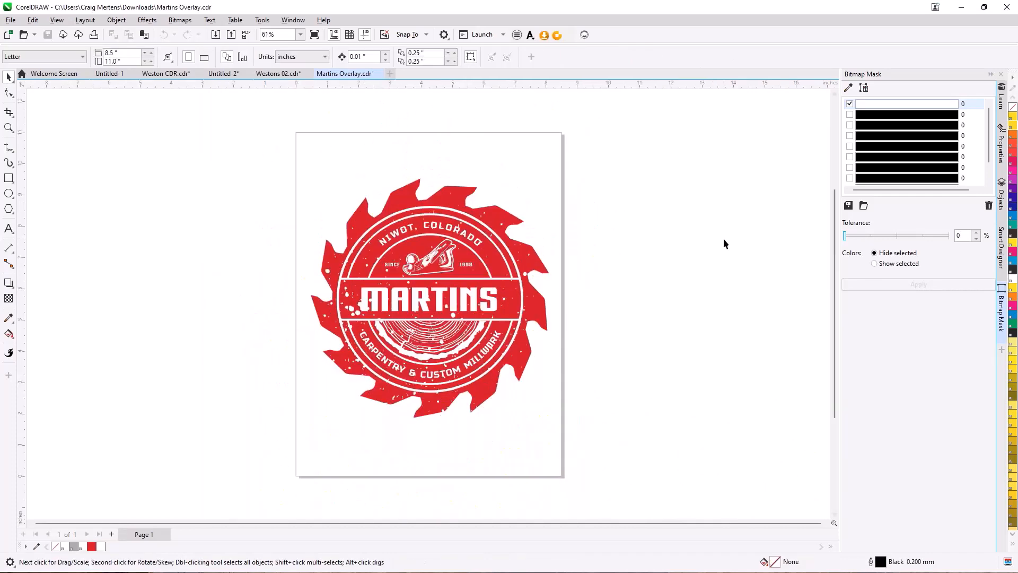
pyautogui.moveTo(527, 271); pyautogui.dragTo(786, 271)
pyautogui.hotkey('ctrl', 'z')
# - Move the splatter group off the badge to about X 13.86 and Y 5.56 inches and fill it with yellow
pyautogui.moveTo(519, 355); pyautogui.dragTo(714, 391)
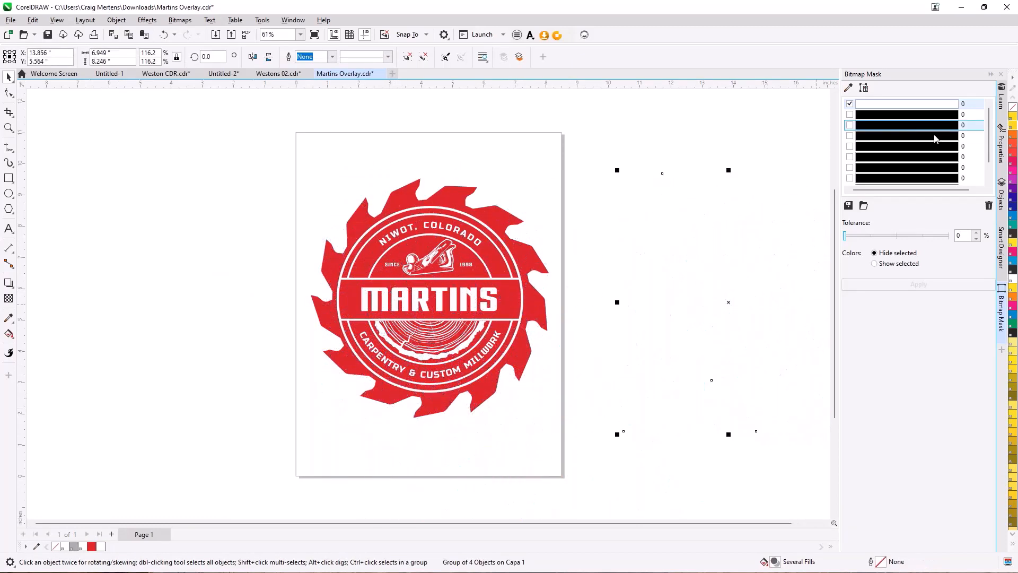
pyautogui.click(1014, 119)
pyautogui.click(538, 164)
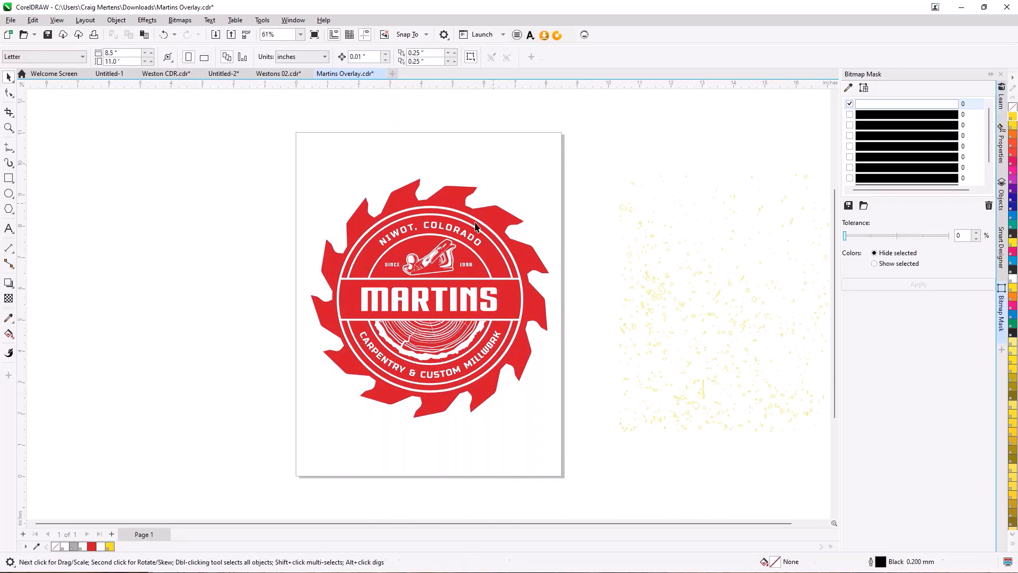
# - Try moving the badge's group of objects to about X 1.1 and Y 5.98 inches, and undo the move
pyautogui.click(451, 207)
pyautogui.moveTo(451, 207); pyautogui.dragTo(355, 185)
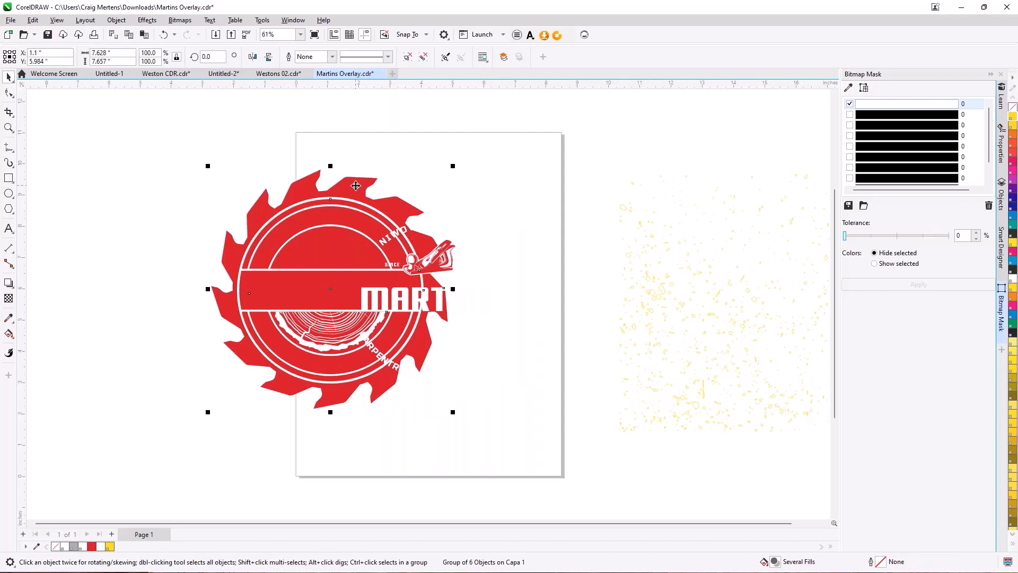
pyautogui.hotkey('ctrl', 'z')
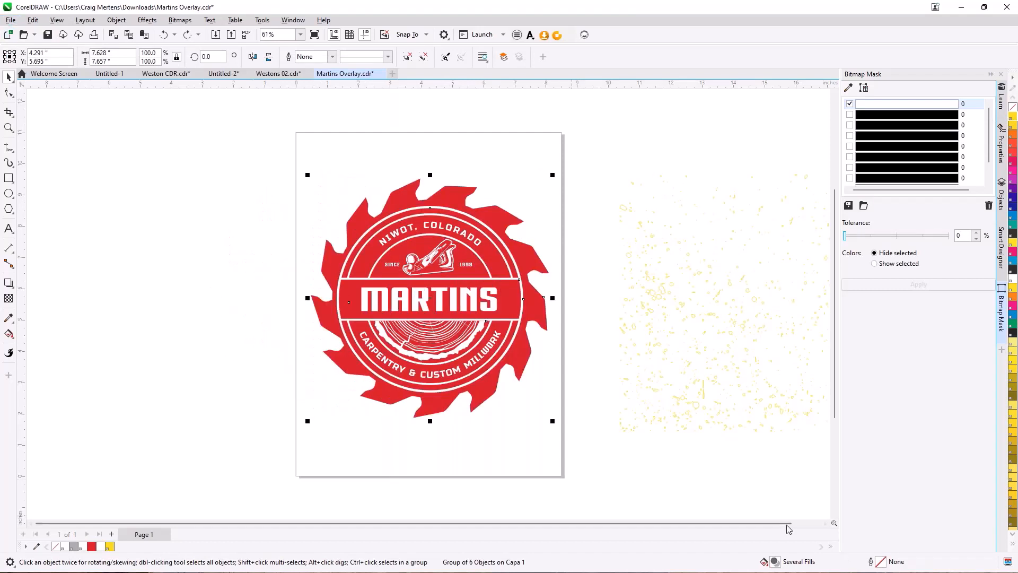
pyautogui.press('Escape')
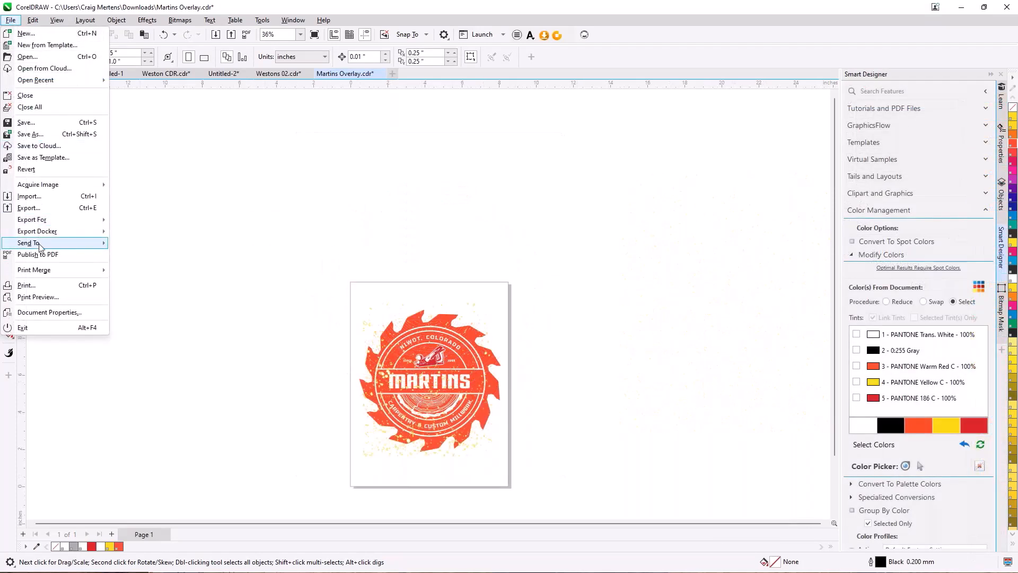
# - Open the print settings, set the color output to separations, and show the print preview
pyautogui.click(432, 310)
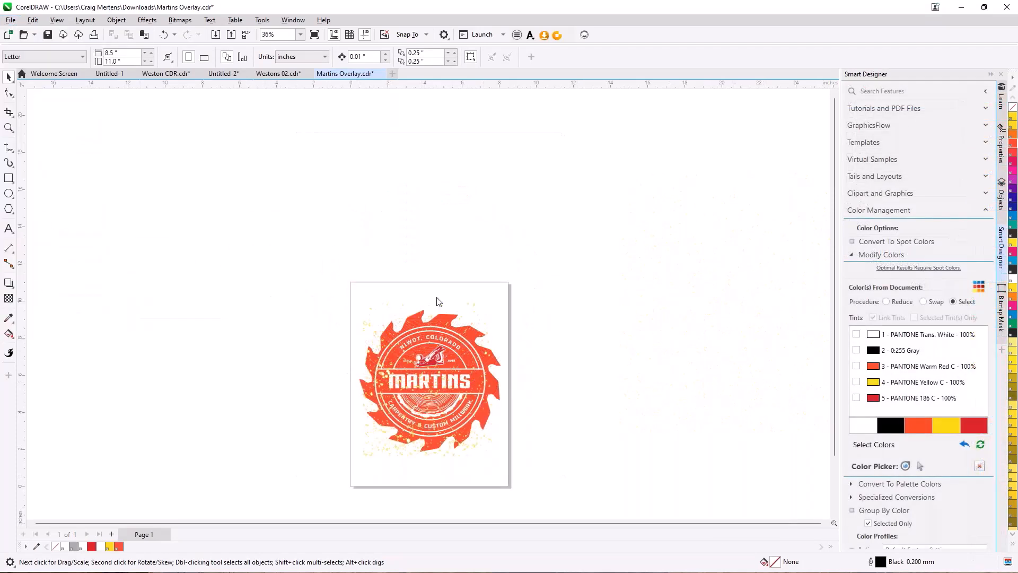
pyautogui.hotkey('ctrl', 'p')
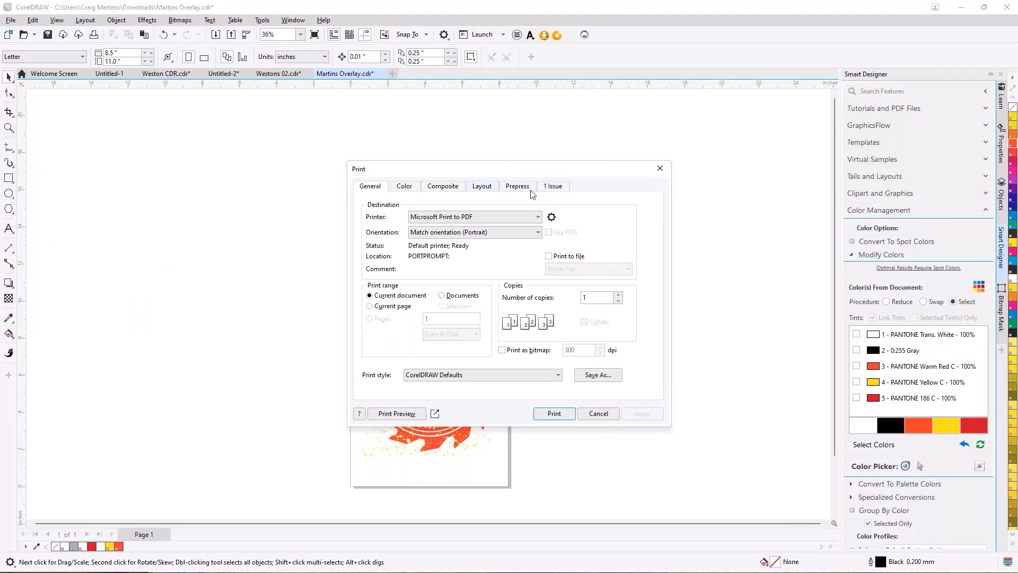
pyautogui.click(407, 187)
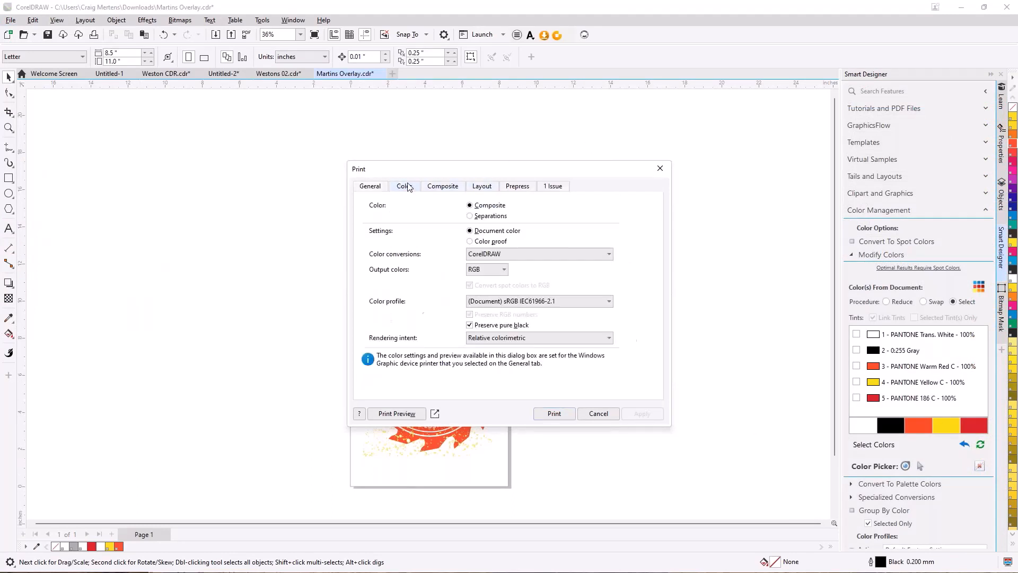
pyautogui.click(469, 216)
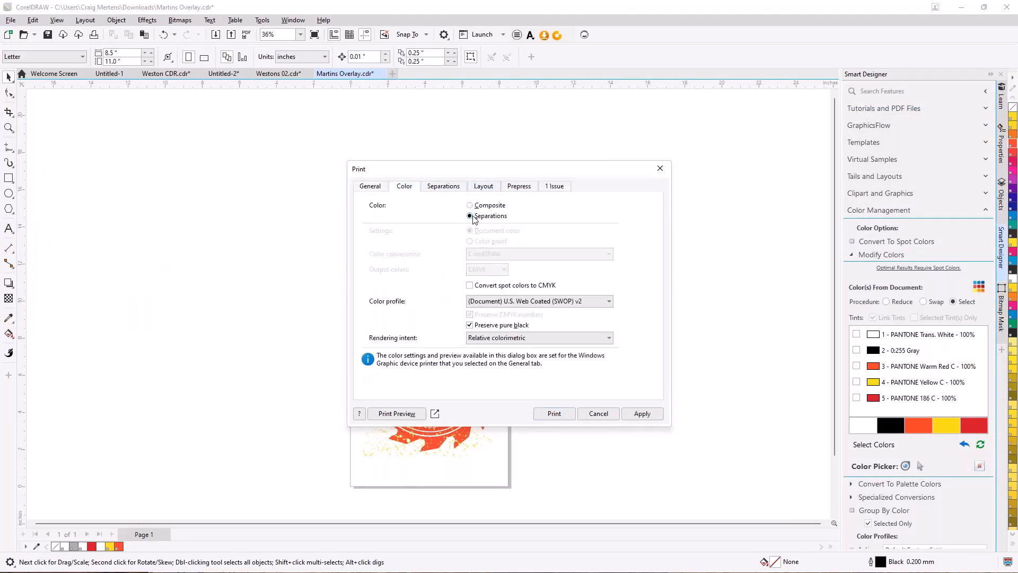
pyautogui.click(435, 413)
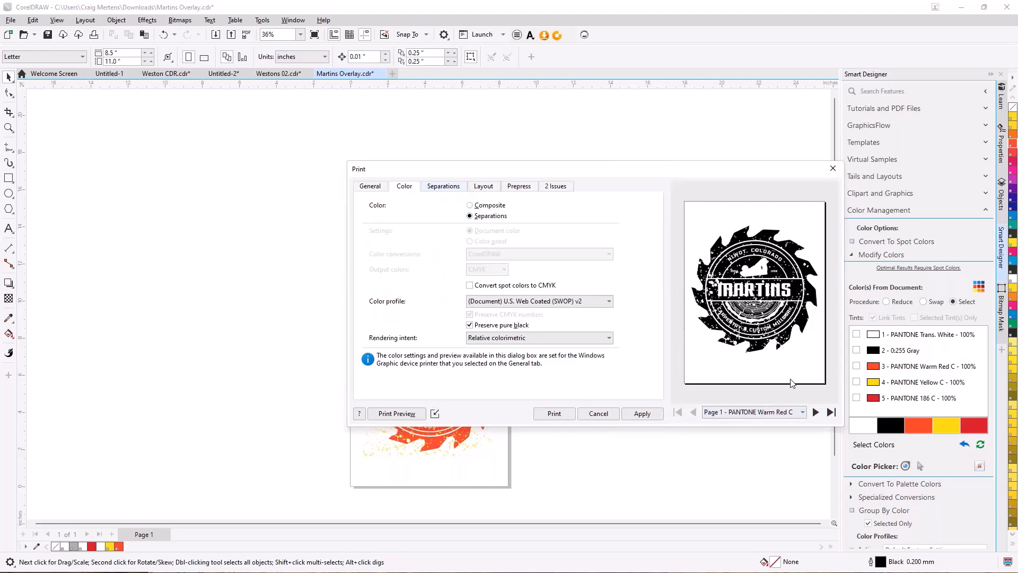
# - Page through the separation plates in the preview and exclude the PANTONE Yellow C plate from printing
pyautogui.click(815, 412)
pyautogui.click(815, 412)
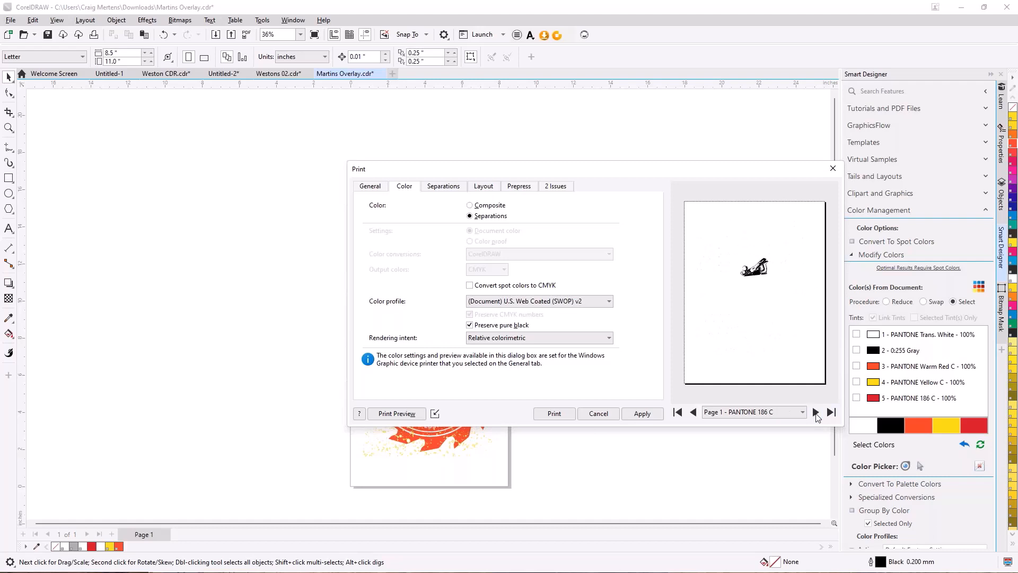
pyautogui.click(816, 414)
pyautogui.click(444, 188)
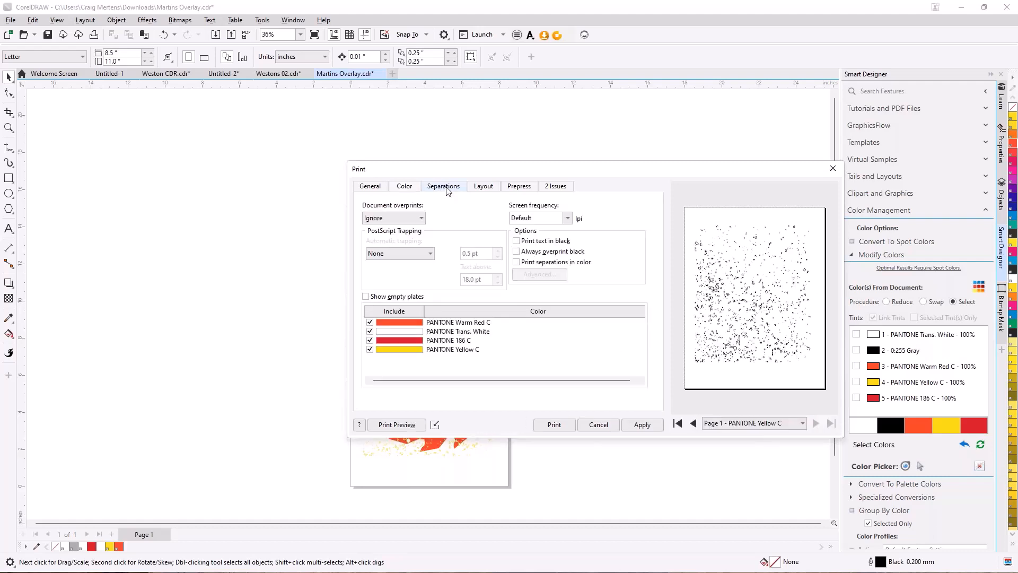
pyautogui.click(370, 349)
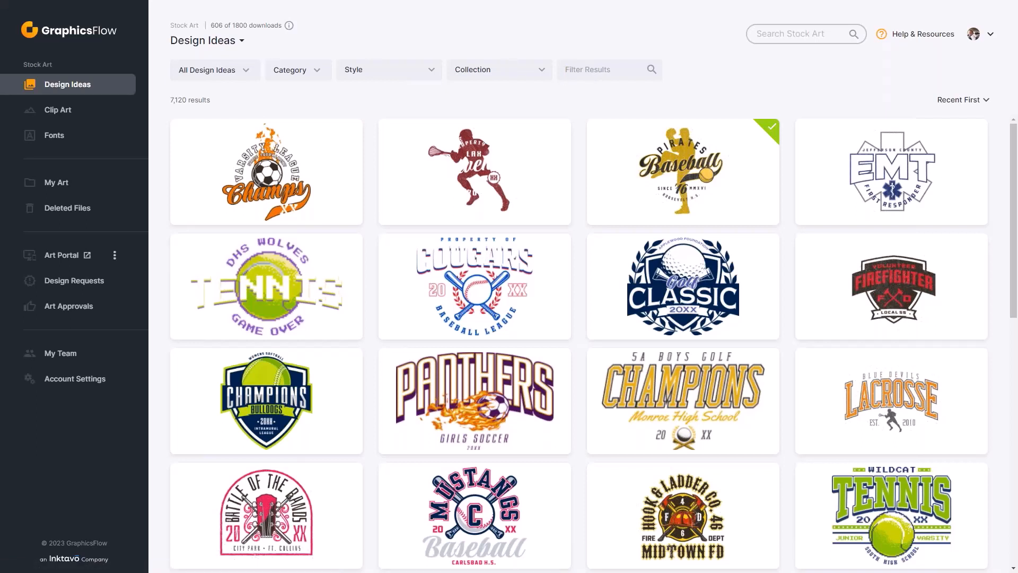
# - Switch to GraphicsFlow and filter the design ideas by "wolf"
pyautogui.write('wolf')
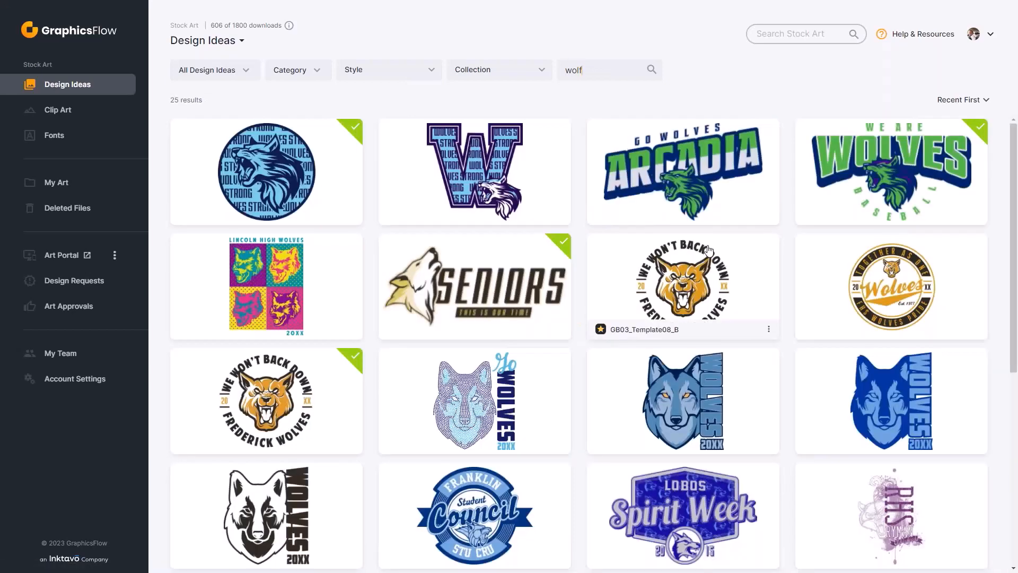
# - Look through the wolf design ideas and open the Basketball_Champions_03 design with the blue wolf head and yellow background
pyautogui.scroll(-6, 708, 249)
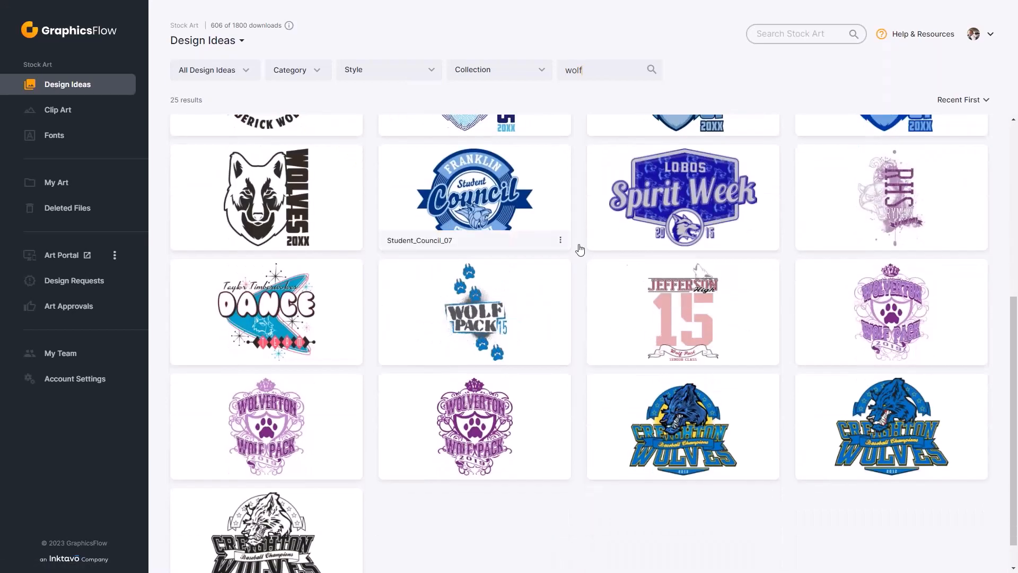
pyautogui.scroll(-2, 746, 359)
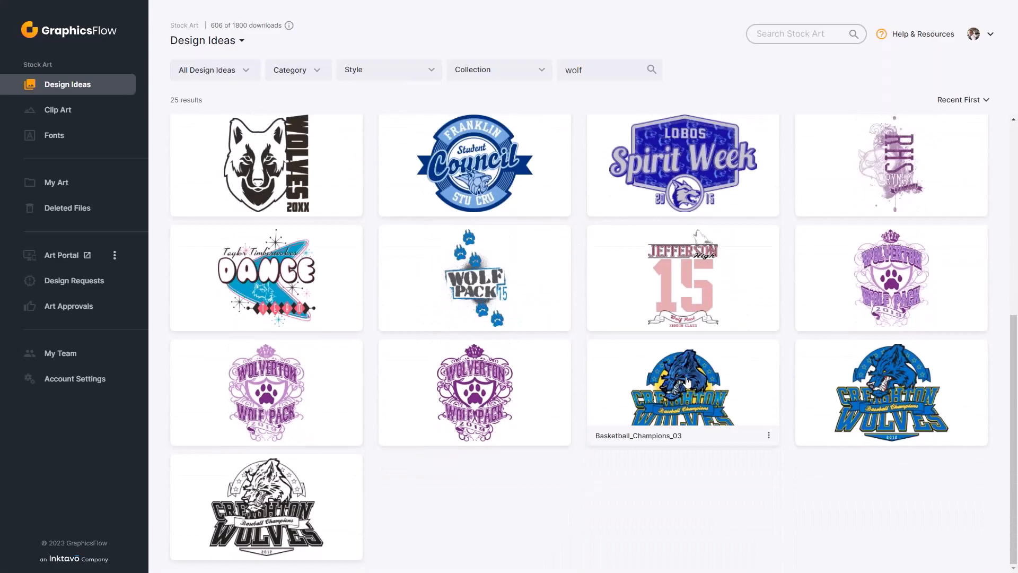
pyautogui.click(687, 381)
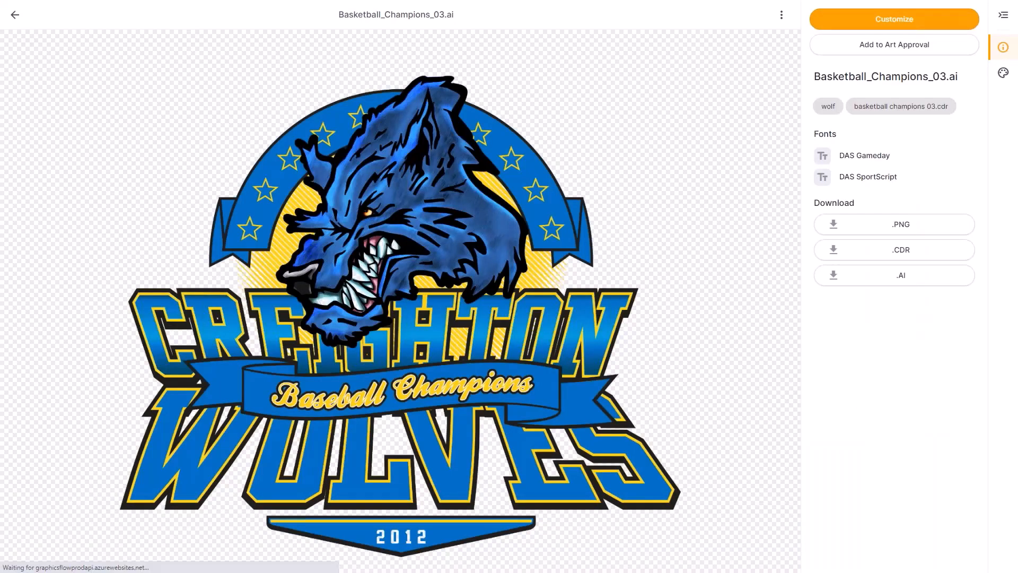
pyautogui.hotkey('alt', 'Left')
pyautogui.scroll(-6, 667, 388)
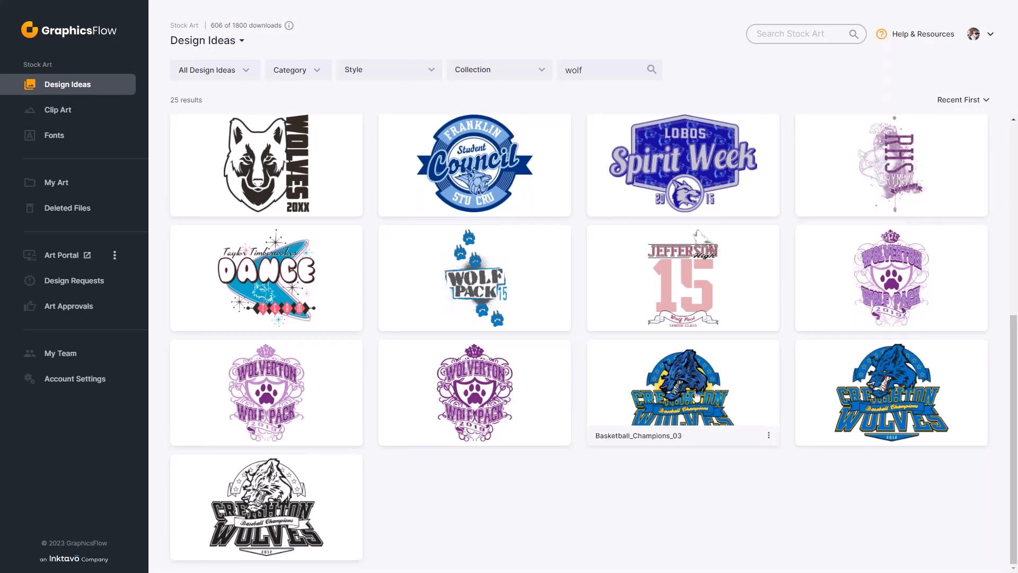
pyautogui.click(697, 395)
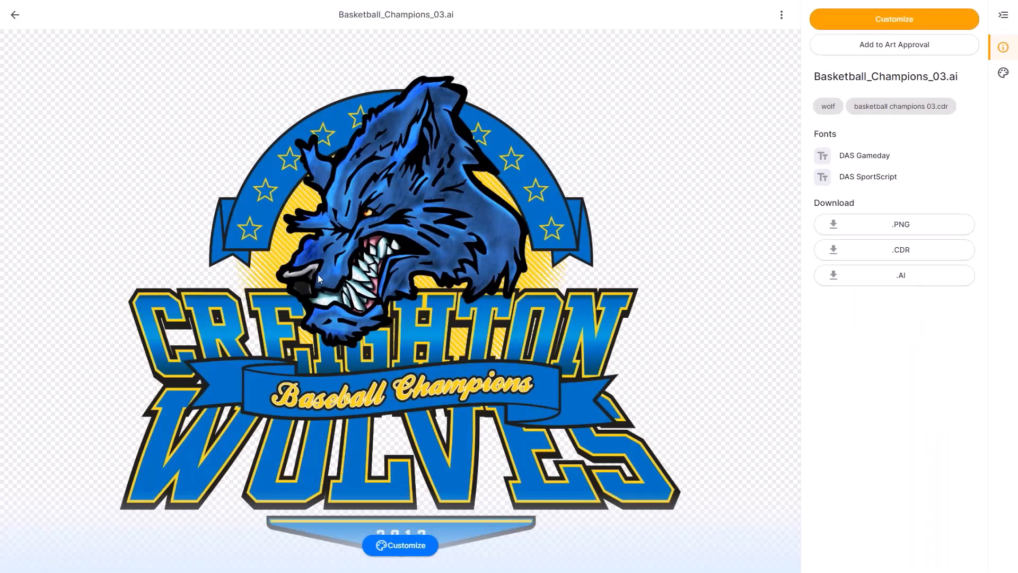
# - Customize the design by replacing the wolf head with the howling-wolf-and-moon clip art from a "wolf" search, and reduce its size
pyautogui.click(894, 19)
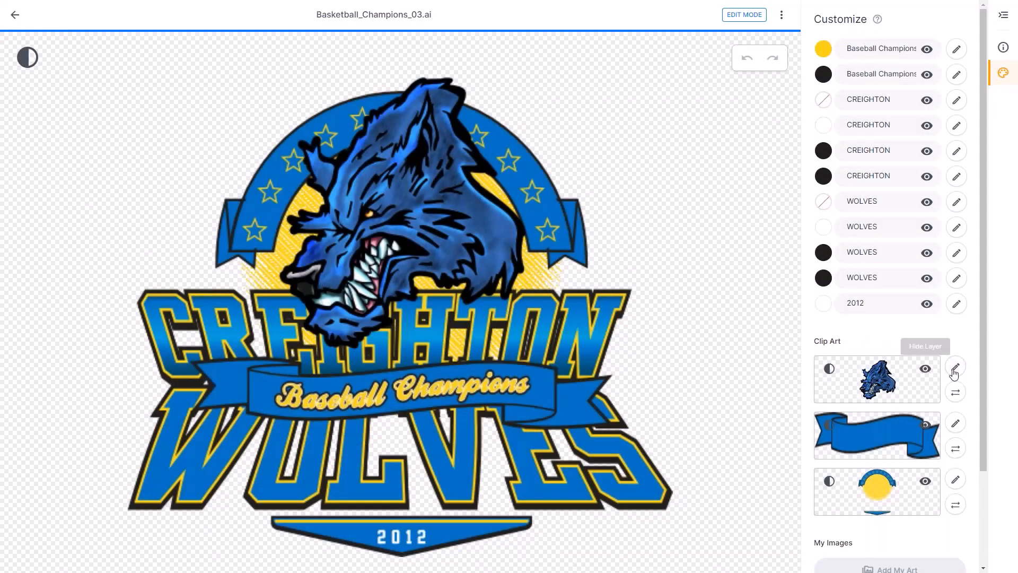
pyautogui.click(955, 392)
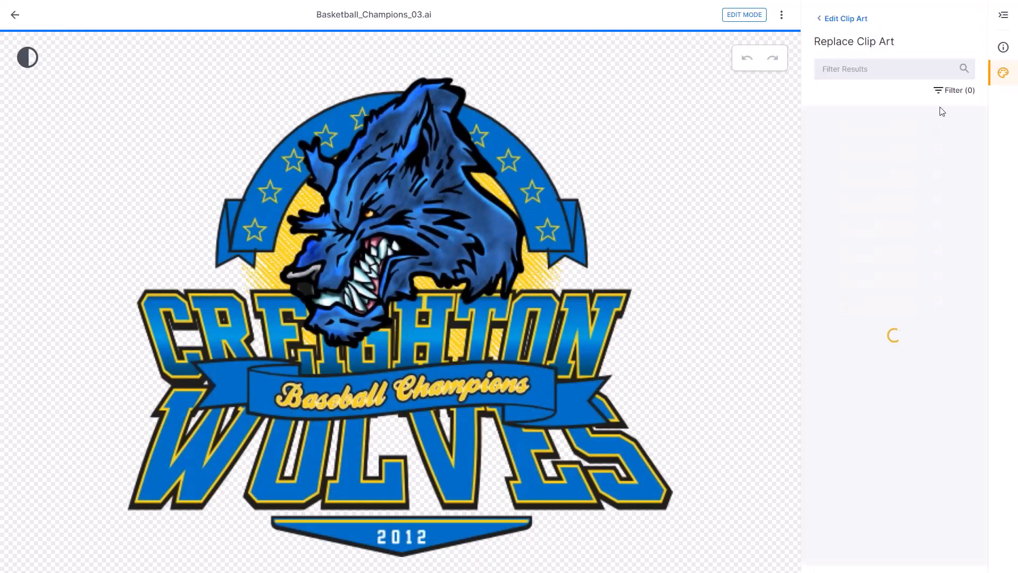
pyautogui.click(848, 70)
pyautogui.write('wolf')
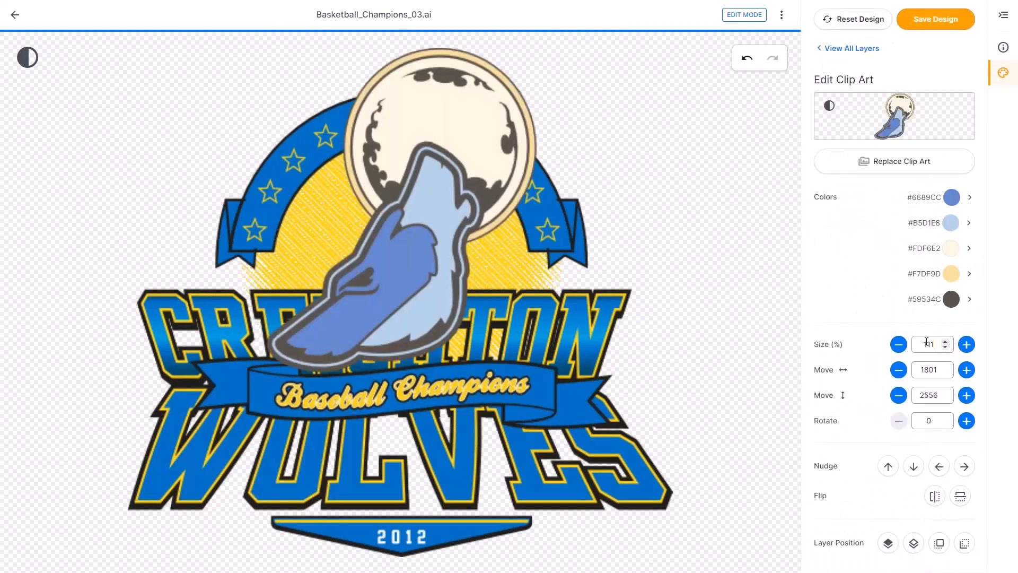
pyautogui.moveTo(935, 344); pyautogui.dragTo(895, 338)
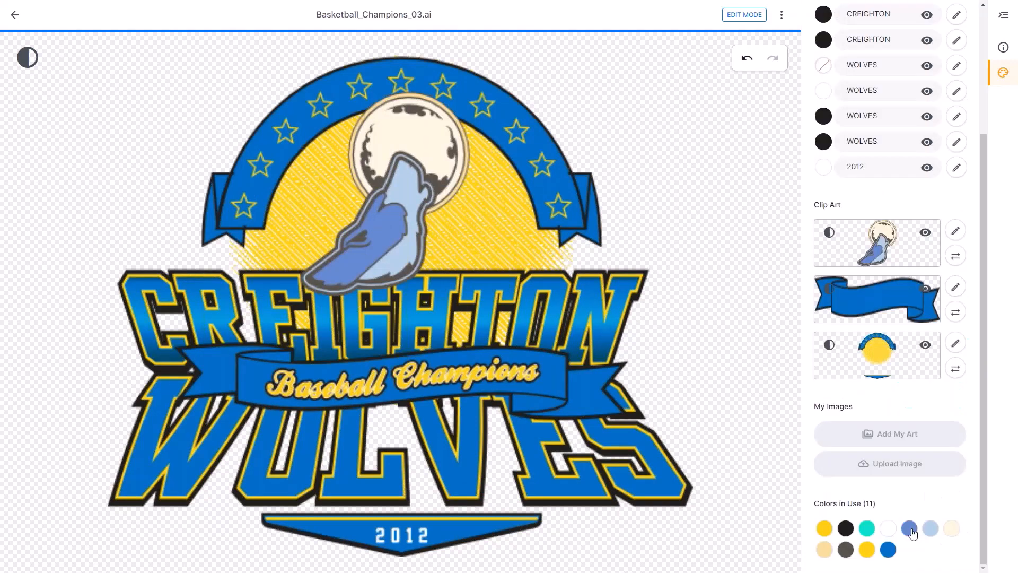
# - Recolor the howling wolf's medium blue to the badge's bright blue and the moon's tan ring to the badge's yellow
pyautogui.click(910, 529)
pyautogui.click(888, 173)
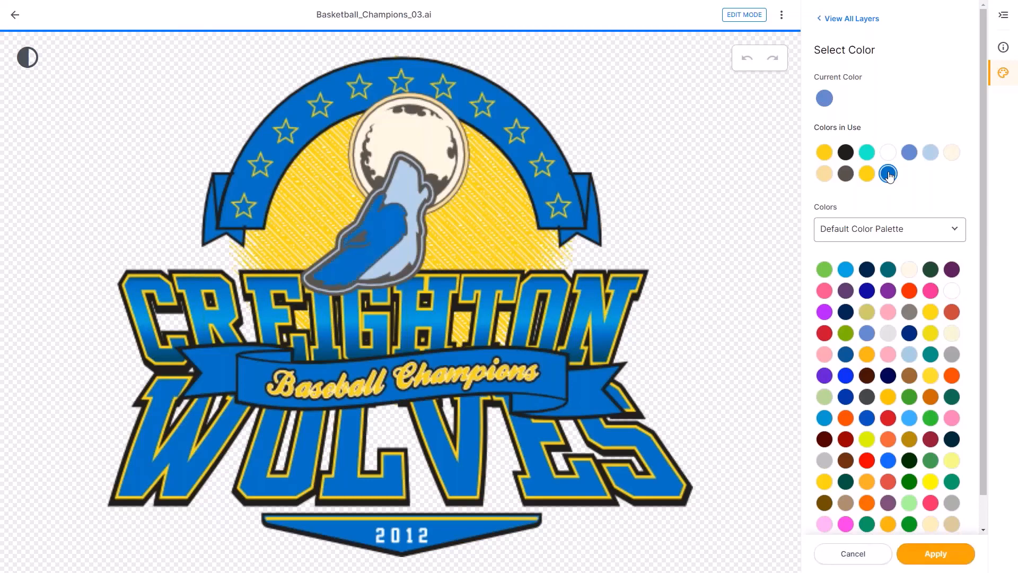
pyautogui.click(942, 554)
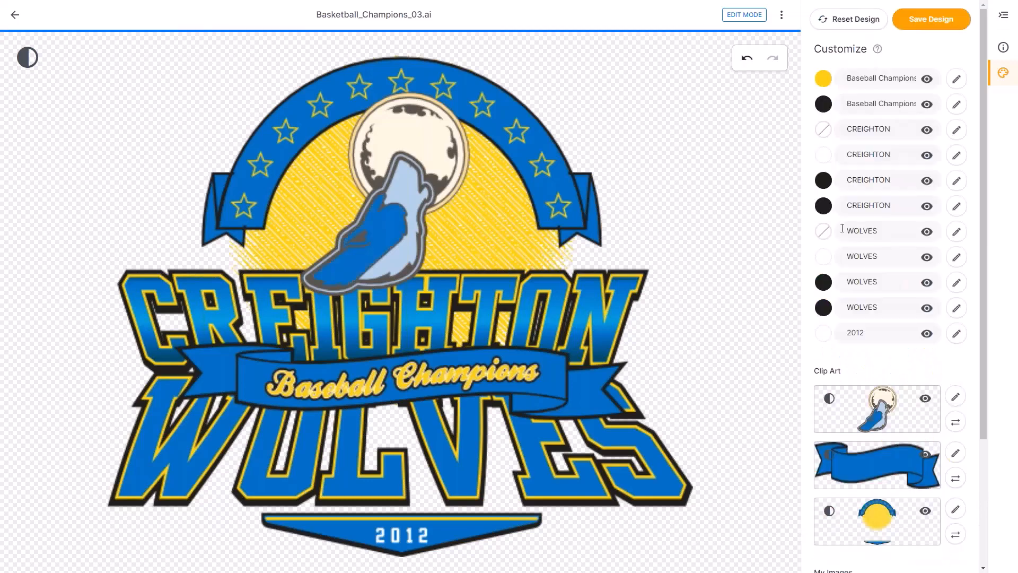
pyautogui.scroll(-3, 875, 413)
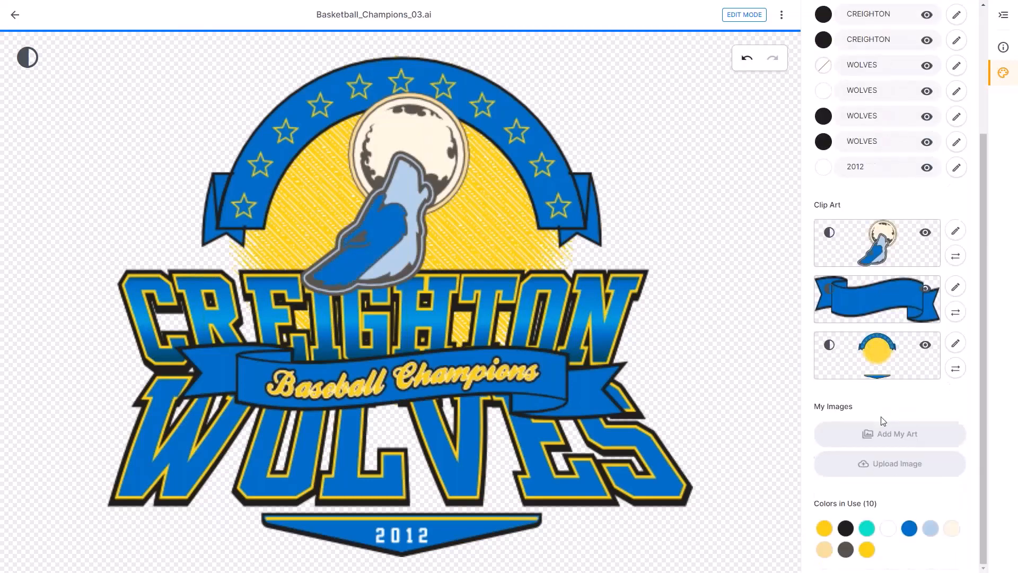
pyautogui.click(953, 532)
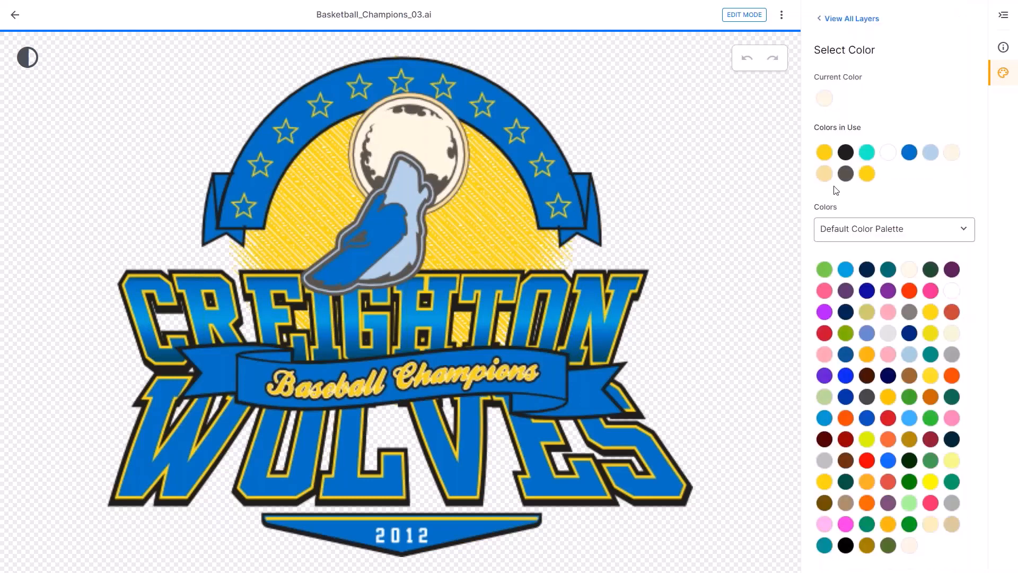
pyautogui.click(952, 153)
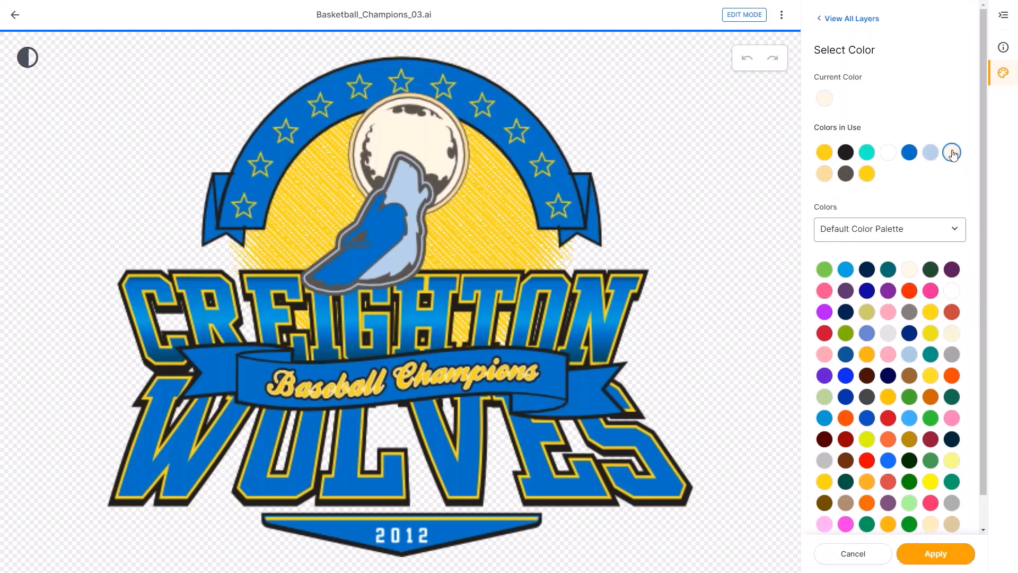
pyautogui.click(926, 554)
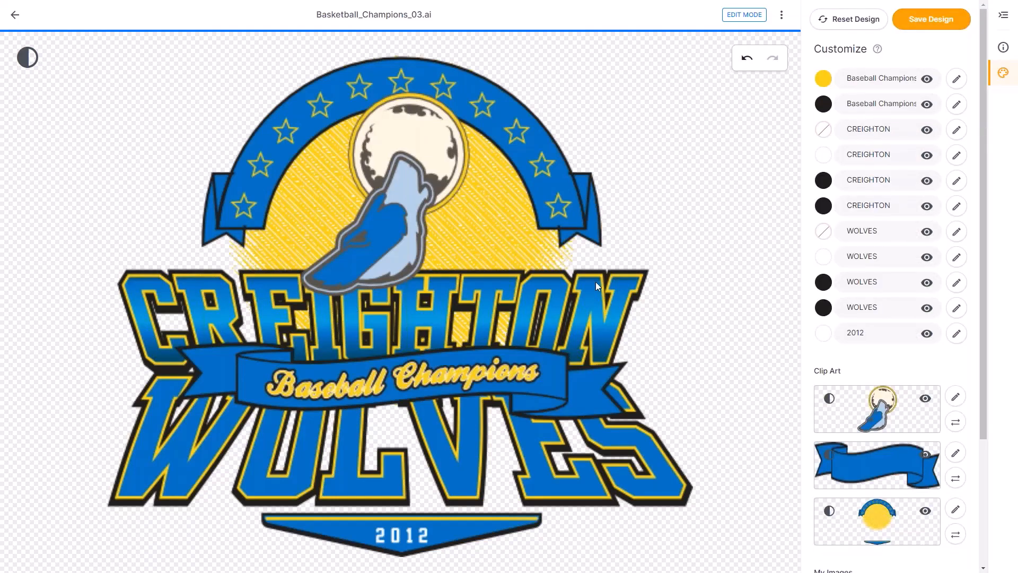
# - Compare the customized Creighton Wolves design against the dark and light preview backgrounds
pyautogui.click(27, 59)
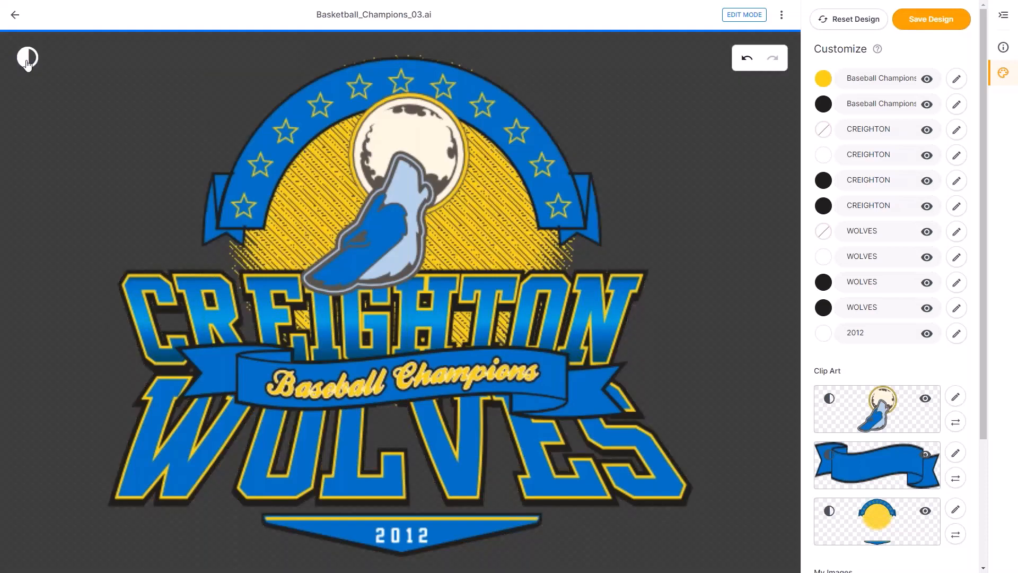
pyautogui.click(28, 60)
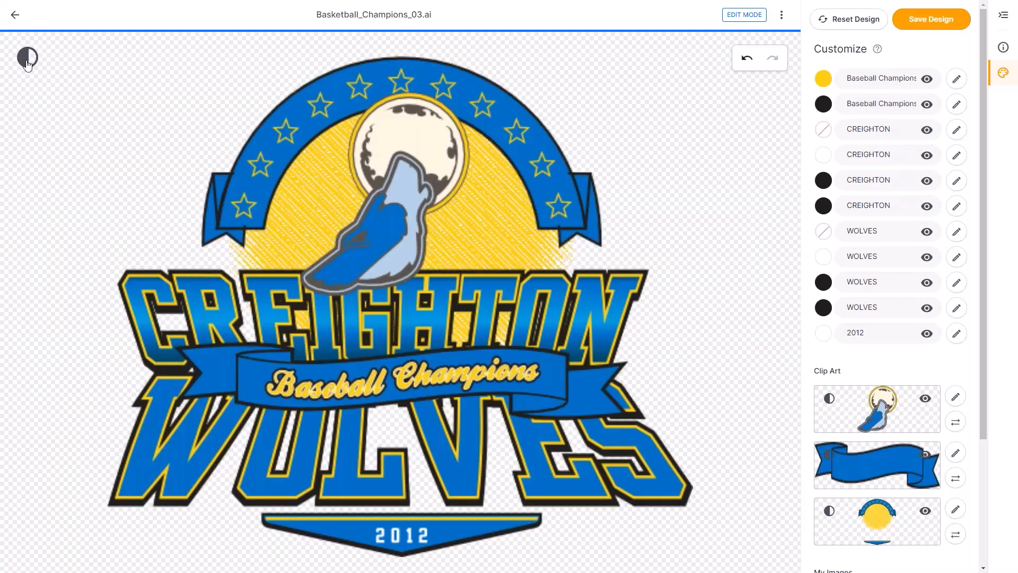
pyautogui.click(27, 60)
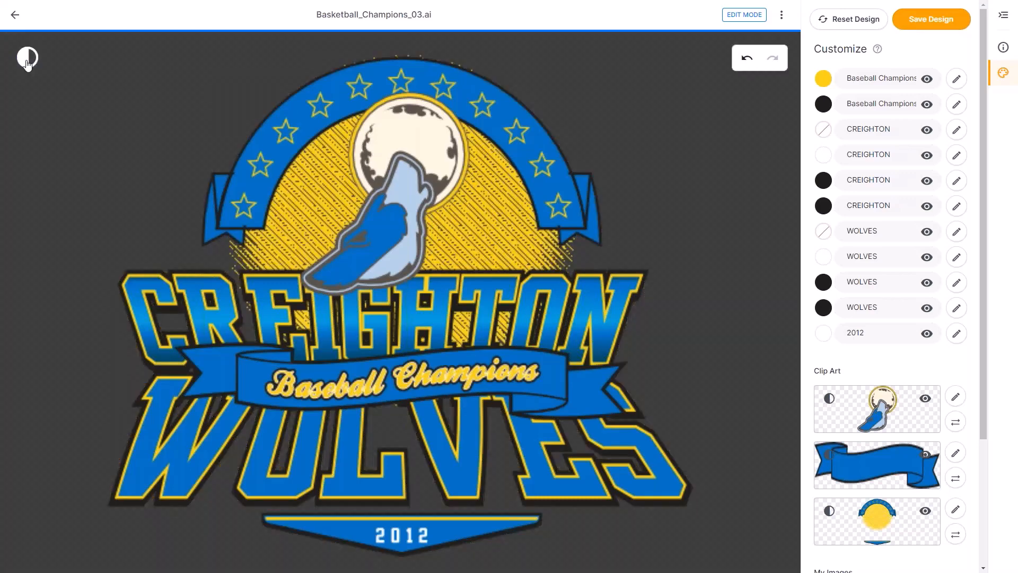
pyautogui.click(27, 60)
# - Discard the unsaved customizations of the Creighton Wolves design and return to the design ideas list
pyautogui.click(14, 15)
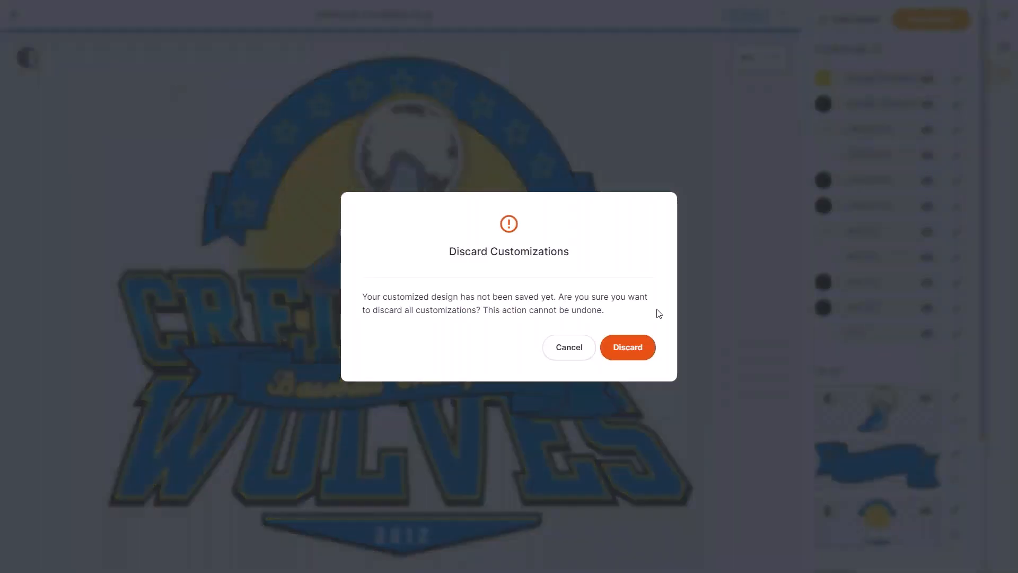
pyautogui.click(638, 348)
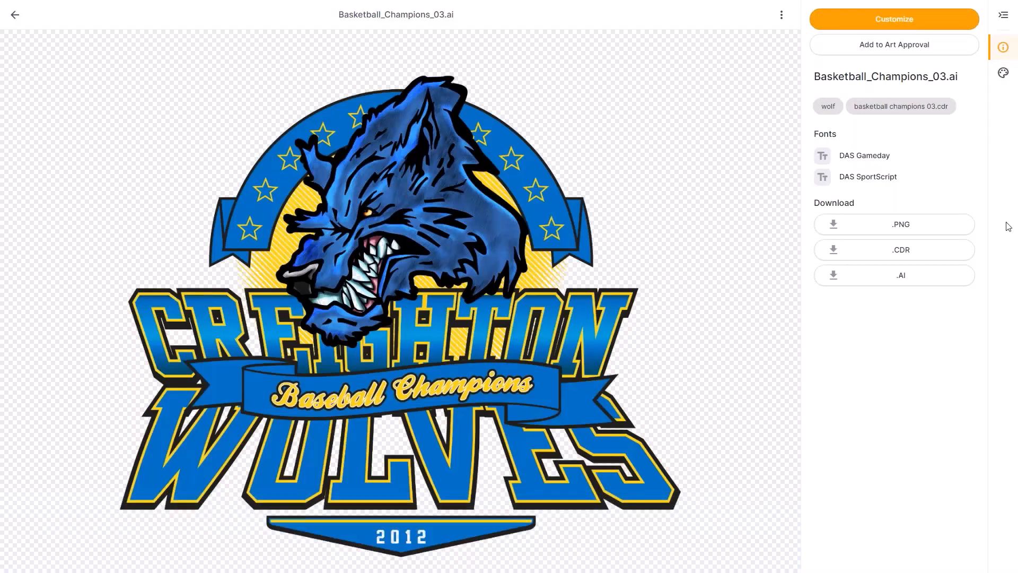
pyautogui.click(16, 15)
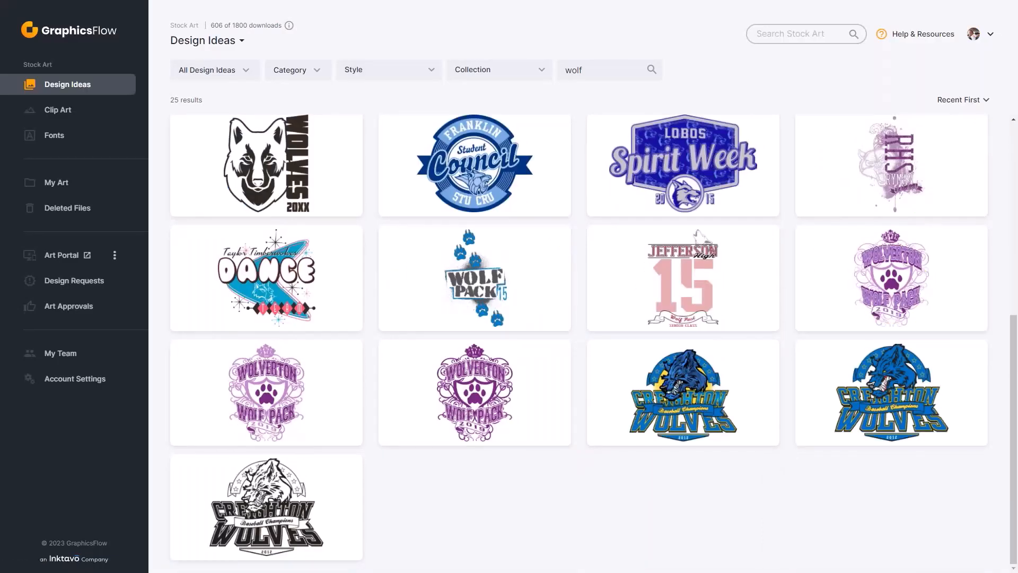
# - Filter the design ideas by "spiri" and open the Ryerson Panthers Spirit shield design for customizing
pyautogui.scroll(4, 618, 345)
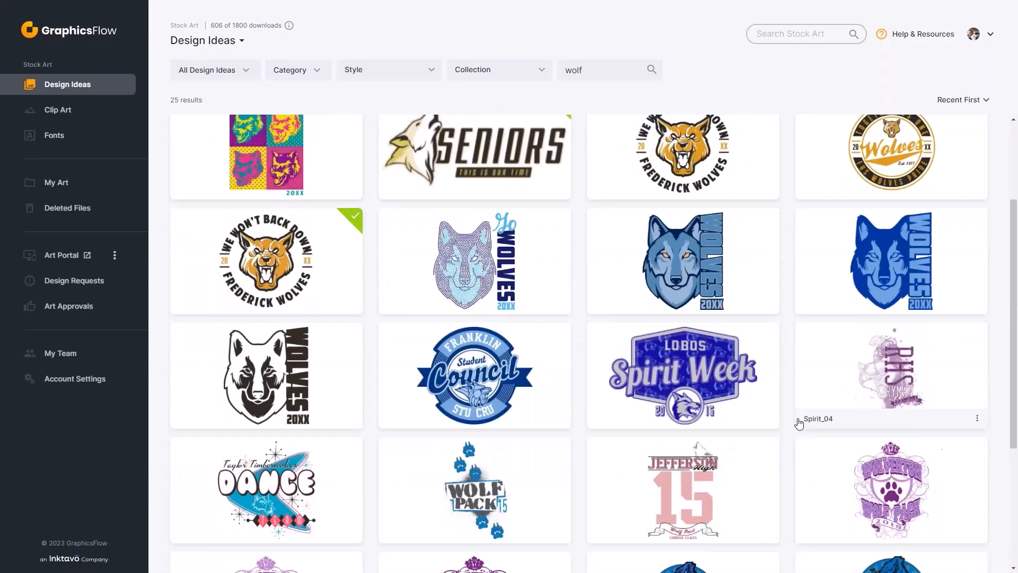
pyautogui.scroll(3, 775, 401)
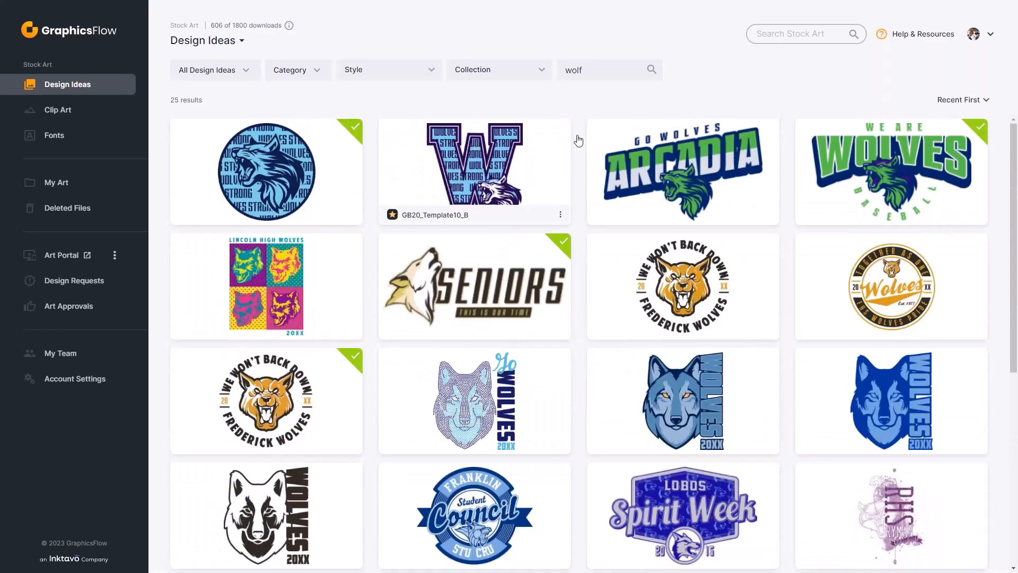
pyautogui.moveTo(582, 70); pyautogui.dragTo(554, 71)
pyautogui.write('spiri')
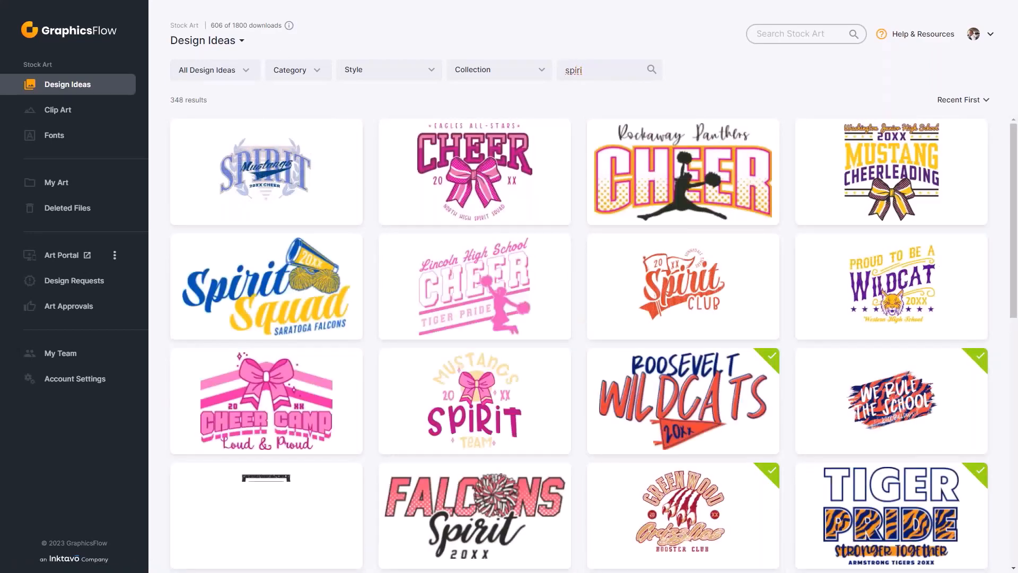
pyautogui.scroll(-5, 707, 320)
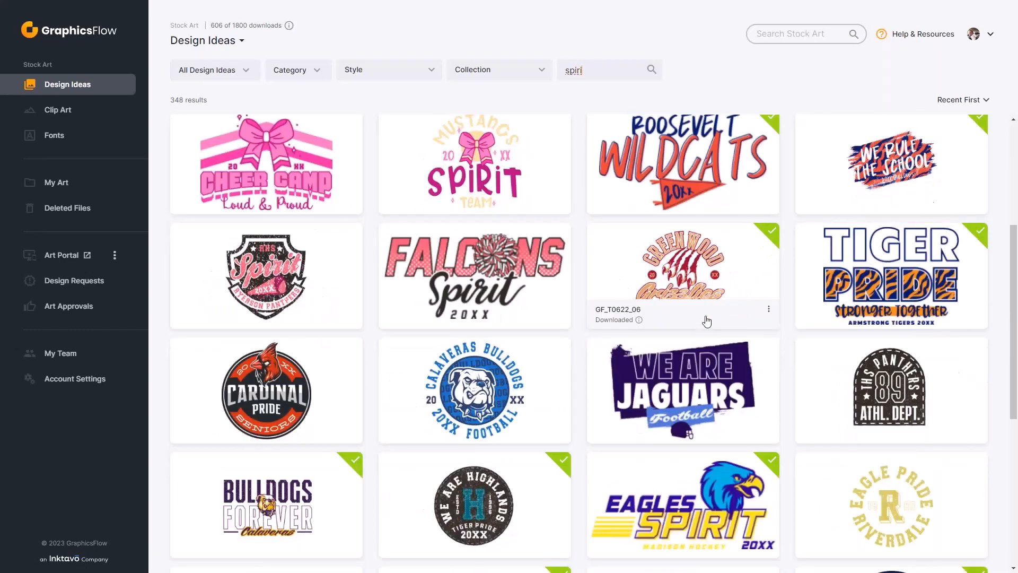
pyautogui.click(259, 237)
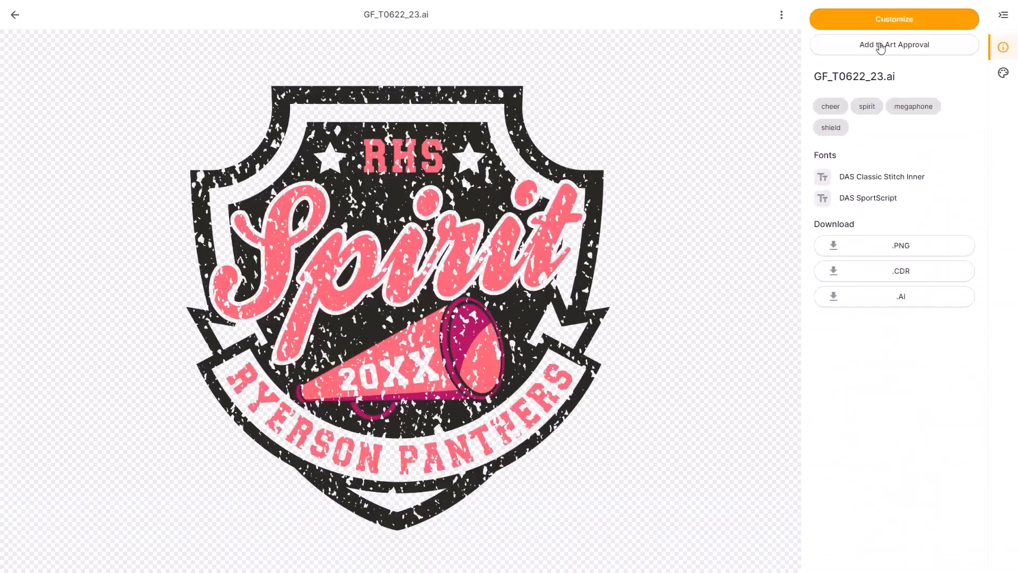
pyautogui.click(911, 17)
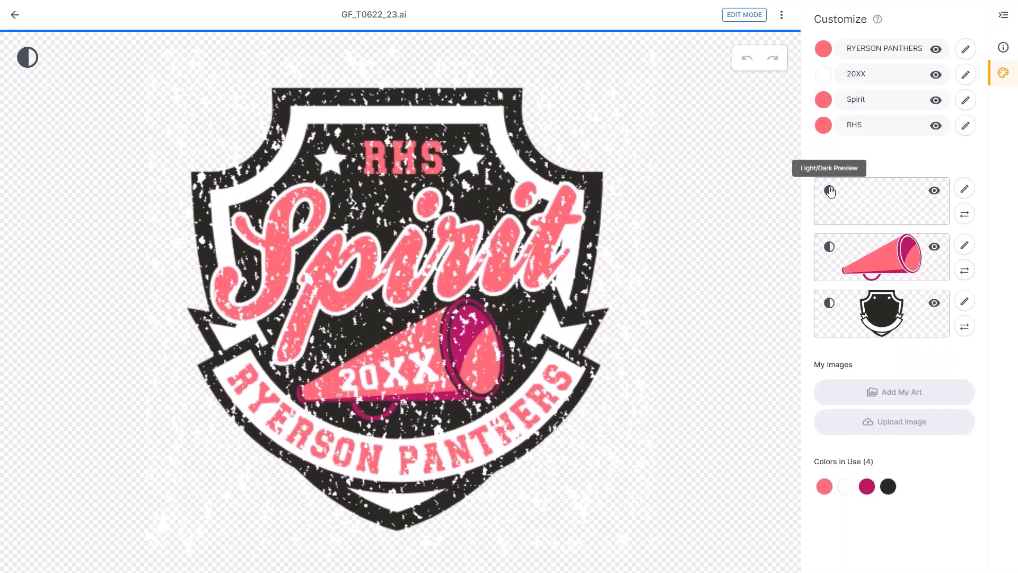
# - Check the shield's white texture layer on a dark thumbnail background, and hide and show the layer in the design
pyautogui.click(829, 190)
pyautogui.click(830, 191)
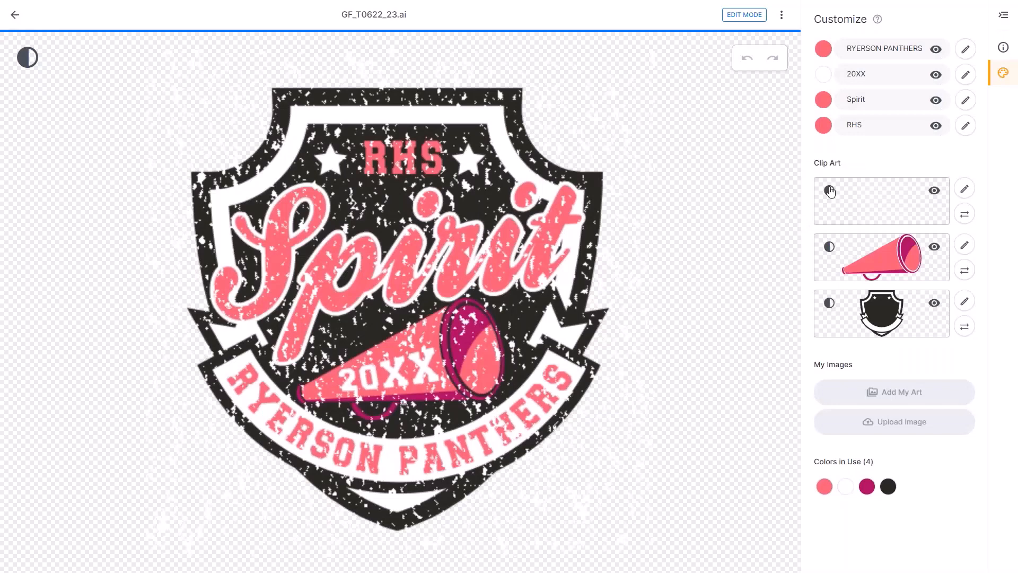
pyautogui.click(833, 192)
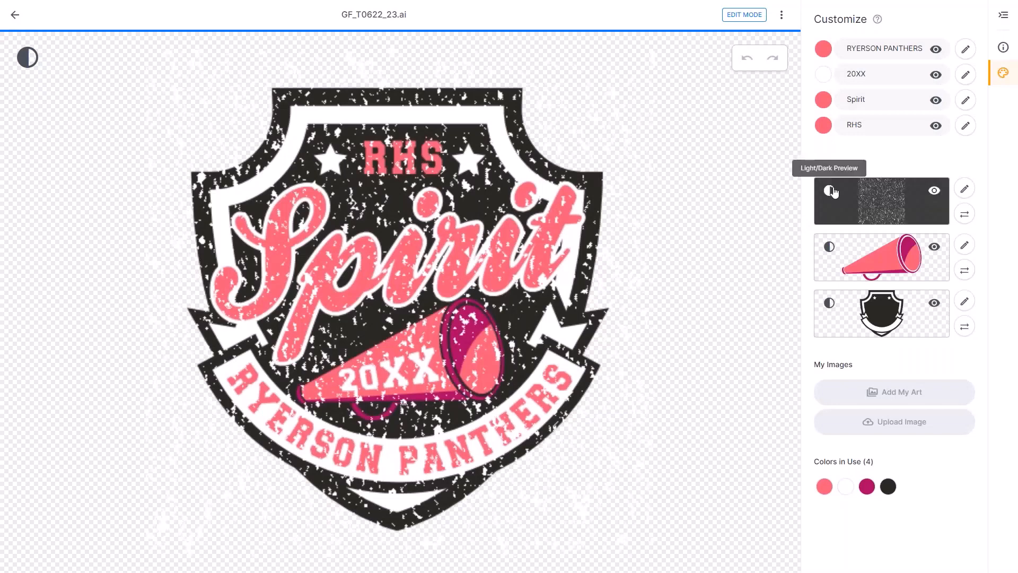
pyautogui.click(934, 190)
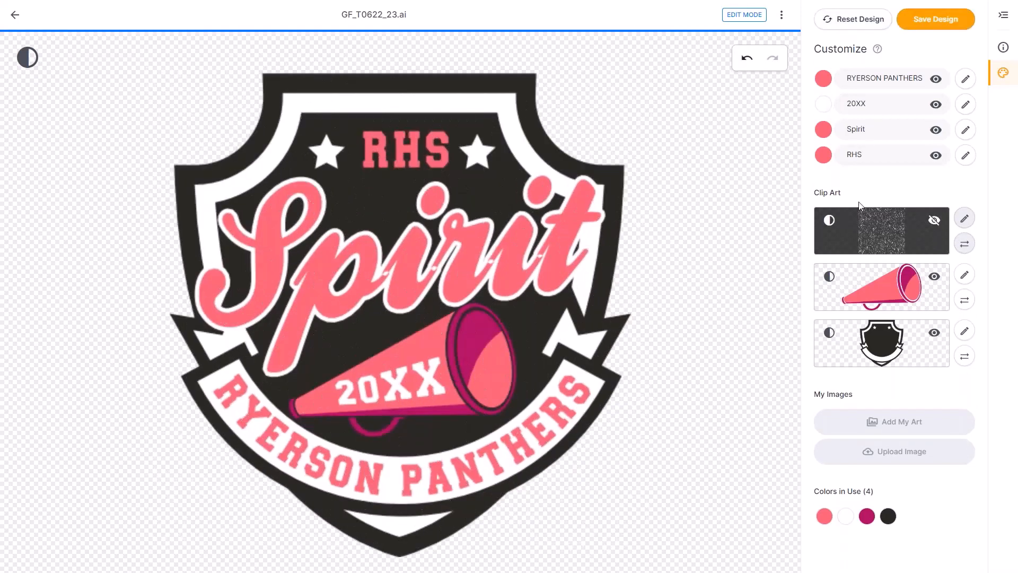
pyautogui.click(935, 222)
# - Colorize the shield's white texture layer with the cream swatch from the Default Color Palette
pyautogui.click(964, 219)
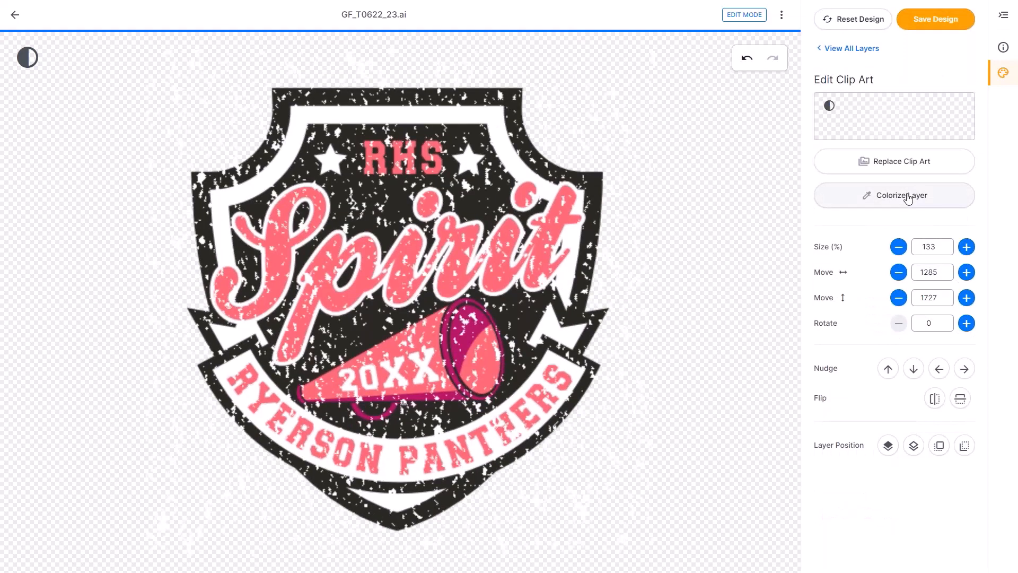
pyautogui.click(909, 196)
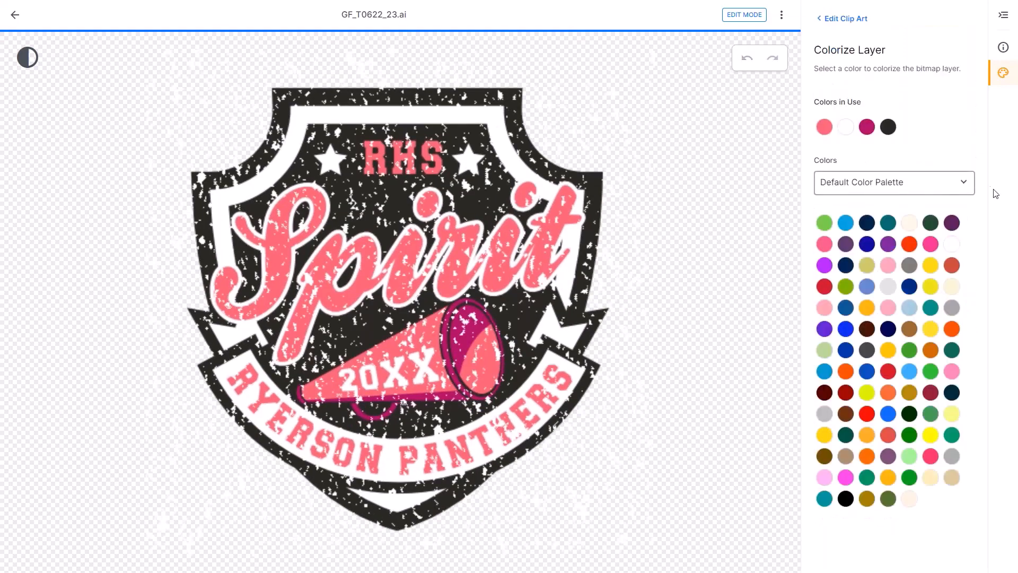
pyautogui.click(908, 223)
pyautogui.click(914, 559)
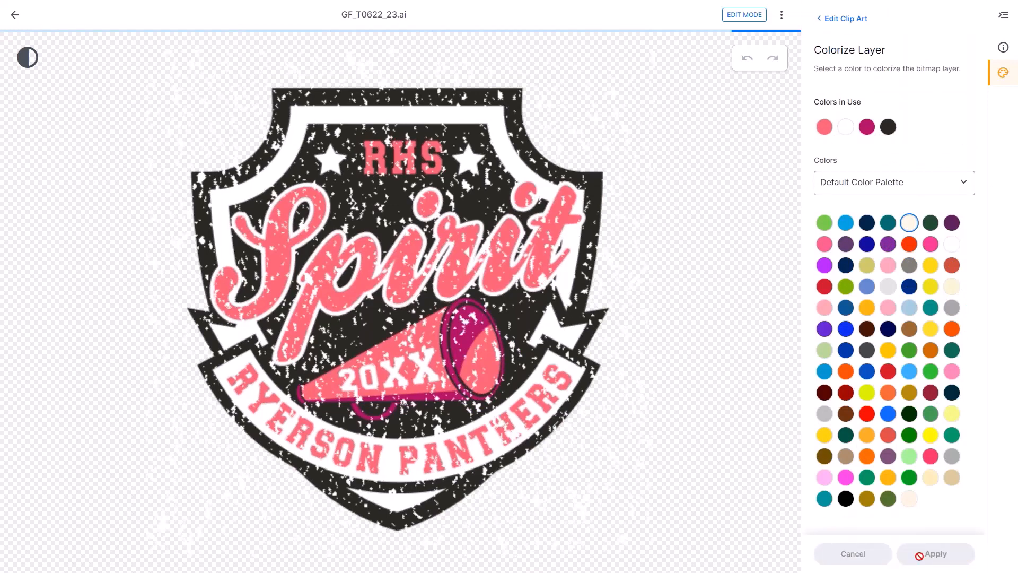